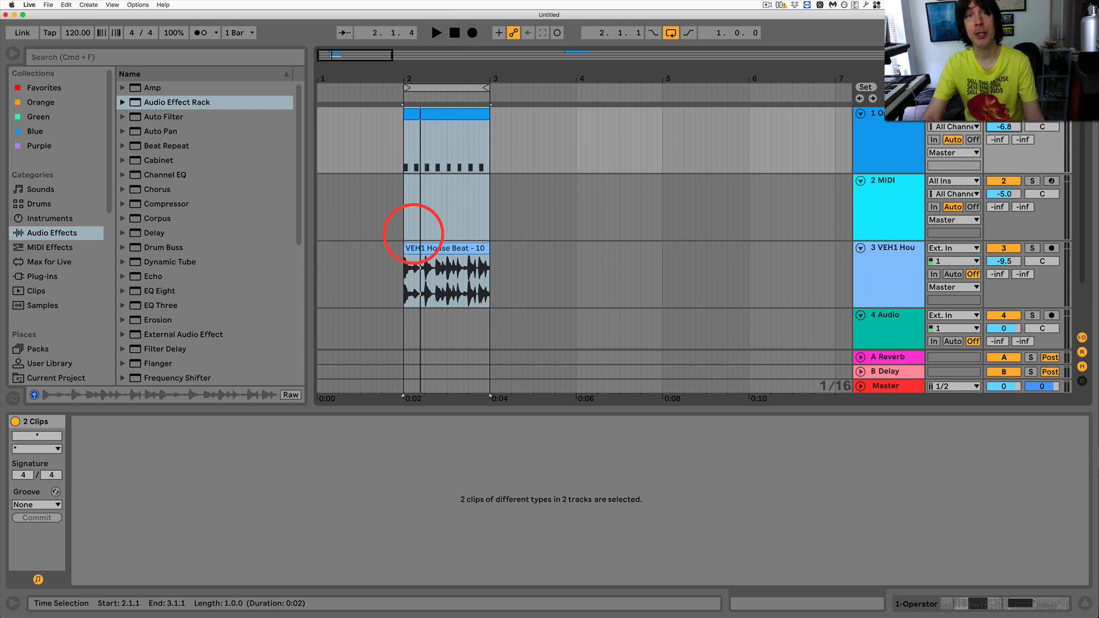
Step: Play back the one-bar loop from bar 2 to bar 3 with the MIDI and house beat clips
left_click(432, 247)
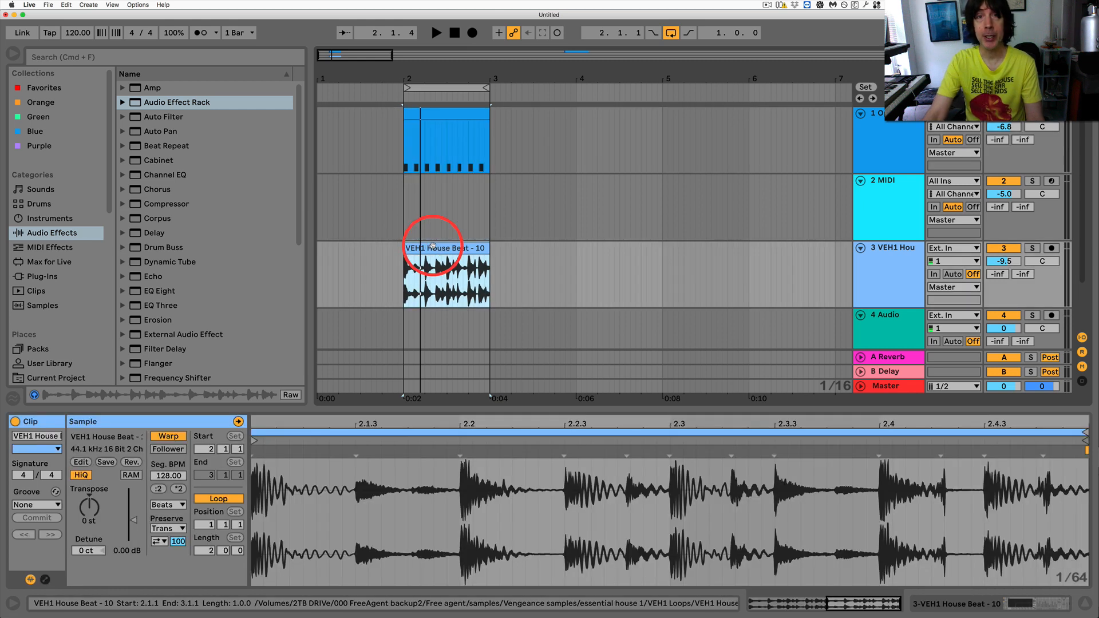
left_click(448, 367)
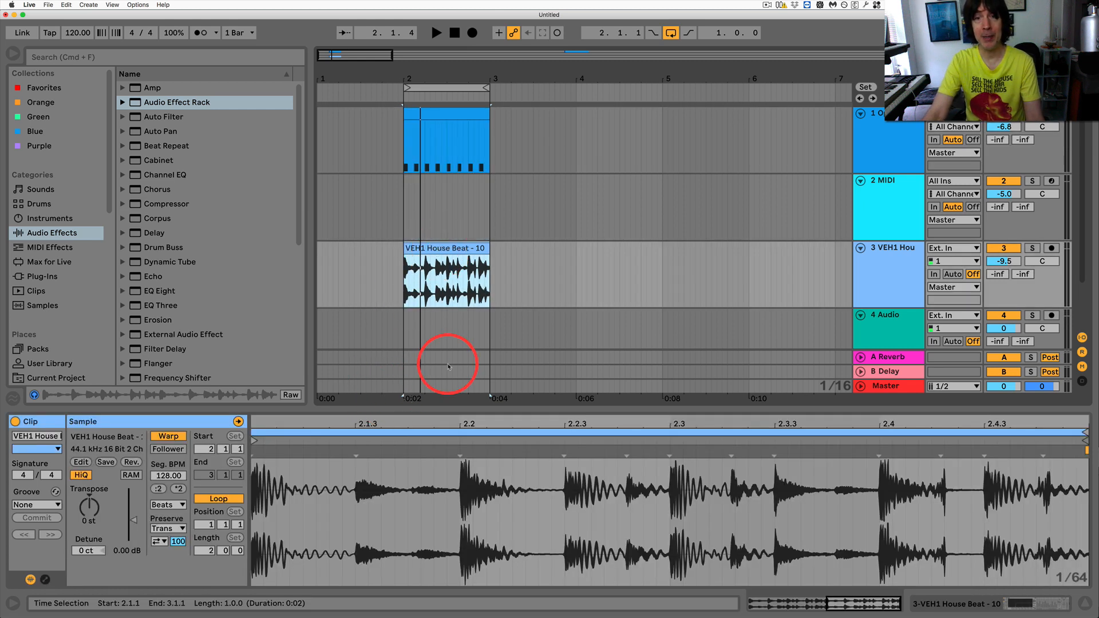
key("space")
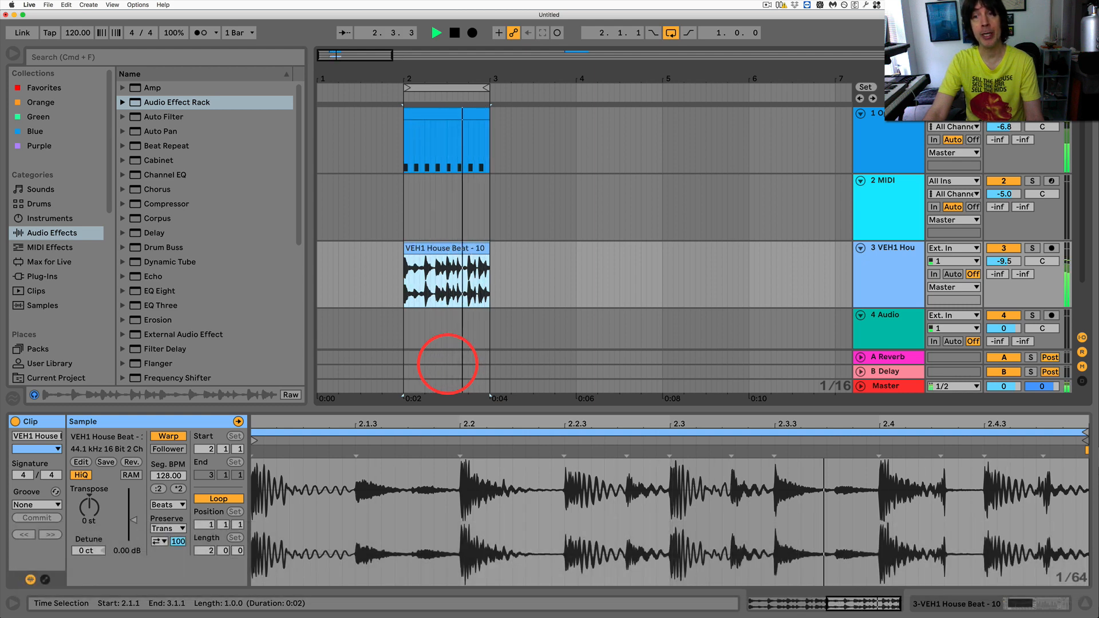
key("space")
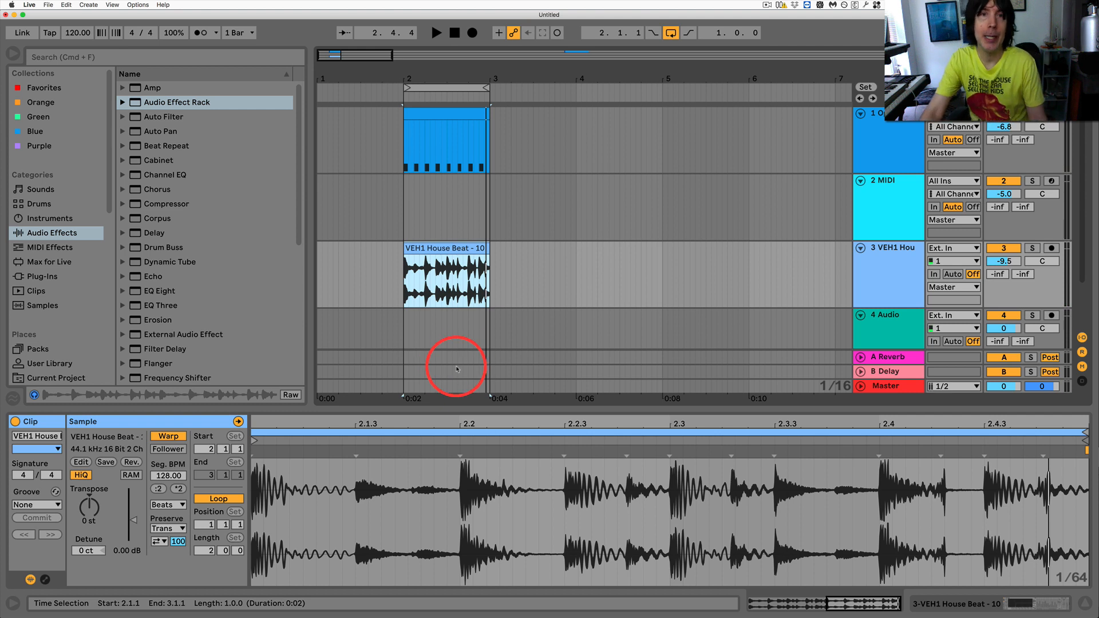
left_click(446, 89)
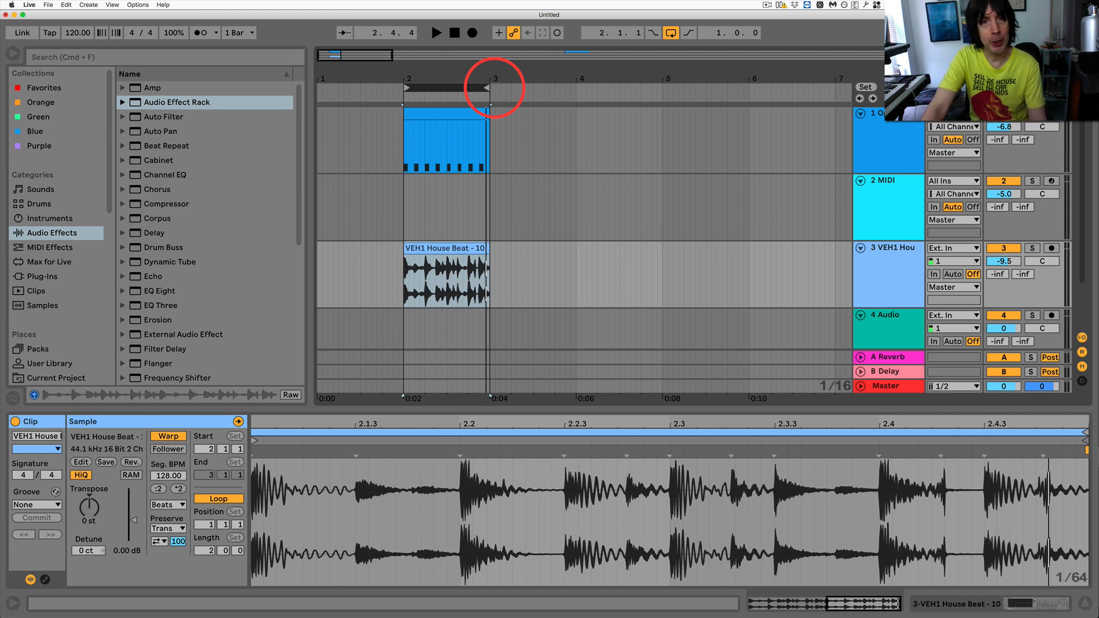
left_click(447, 251)
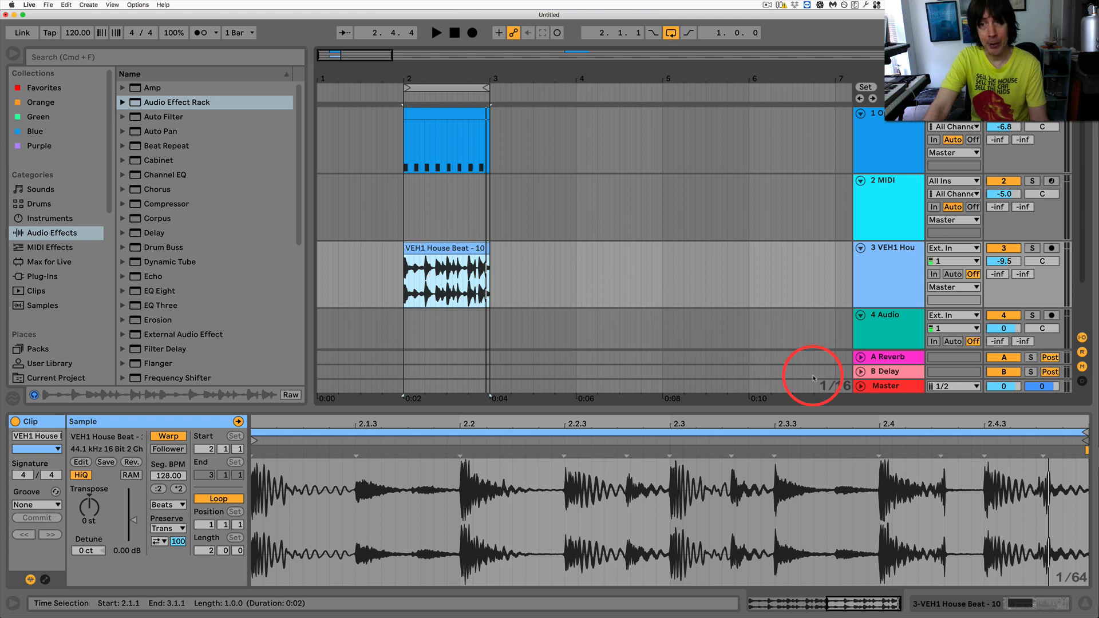
Step: Set the arrangement's fixed grid to 1/8
right_click(841, 389)
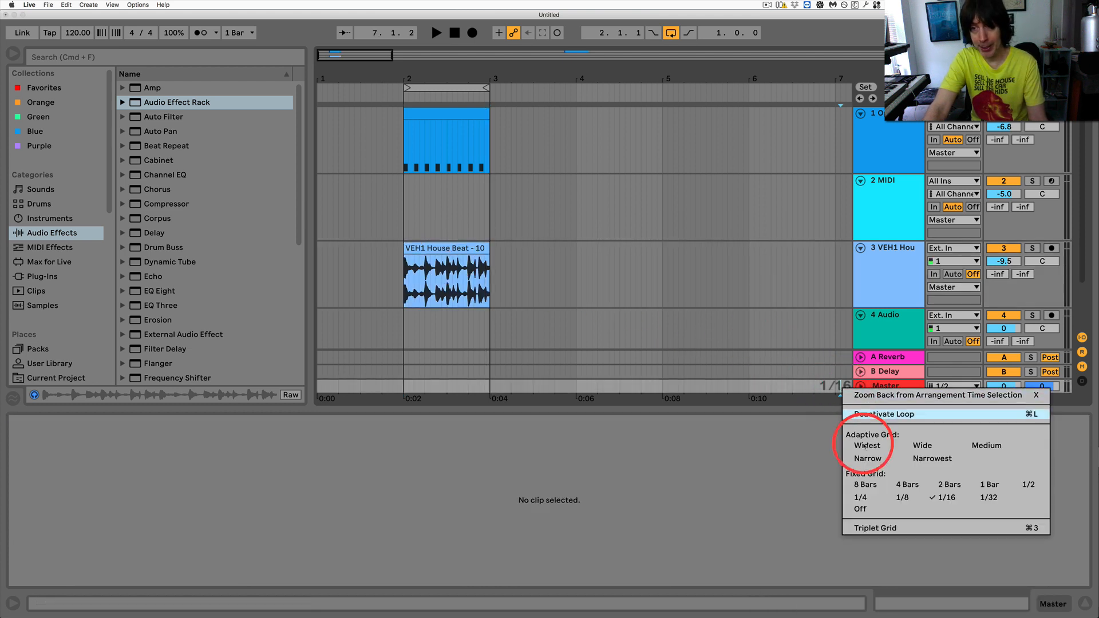
left_click(902, 497)
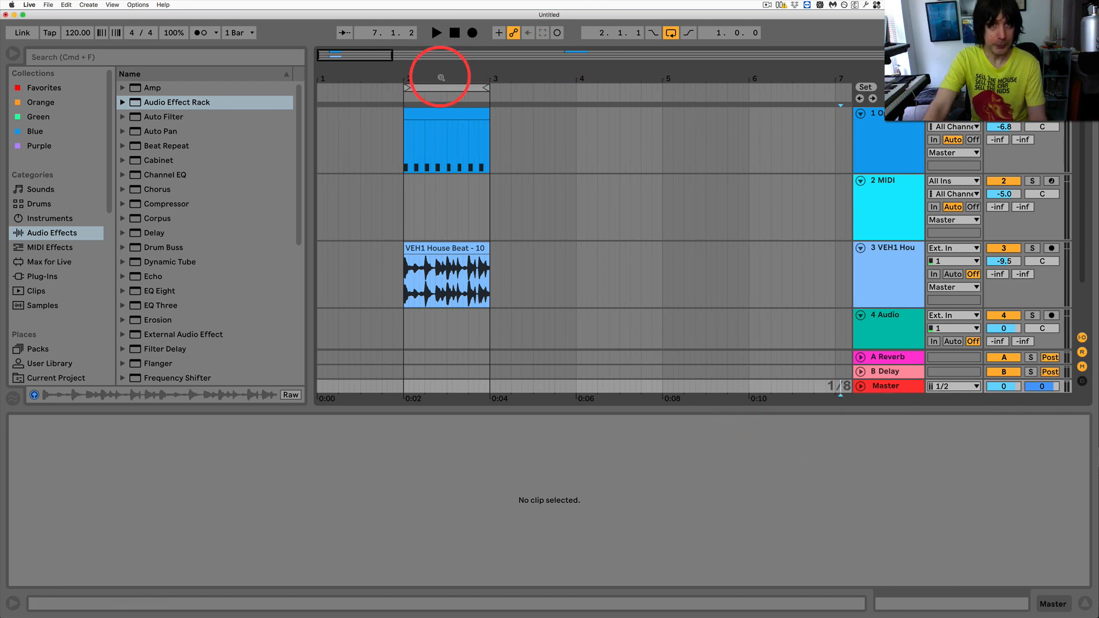
left_click_drag(430, 73, 429, 75)
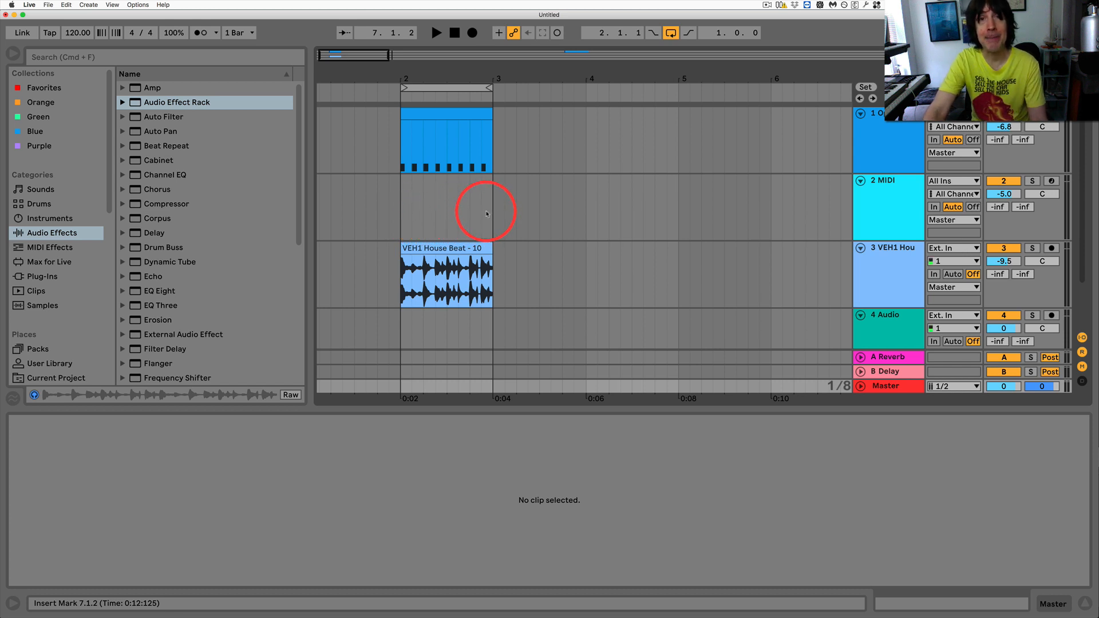
Step: Select the loop brace over bar 2 and listen to the full 4/4 bar against the 1/8 grid
left_click_drag(490, 84, 488, 86)
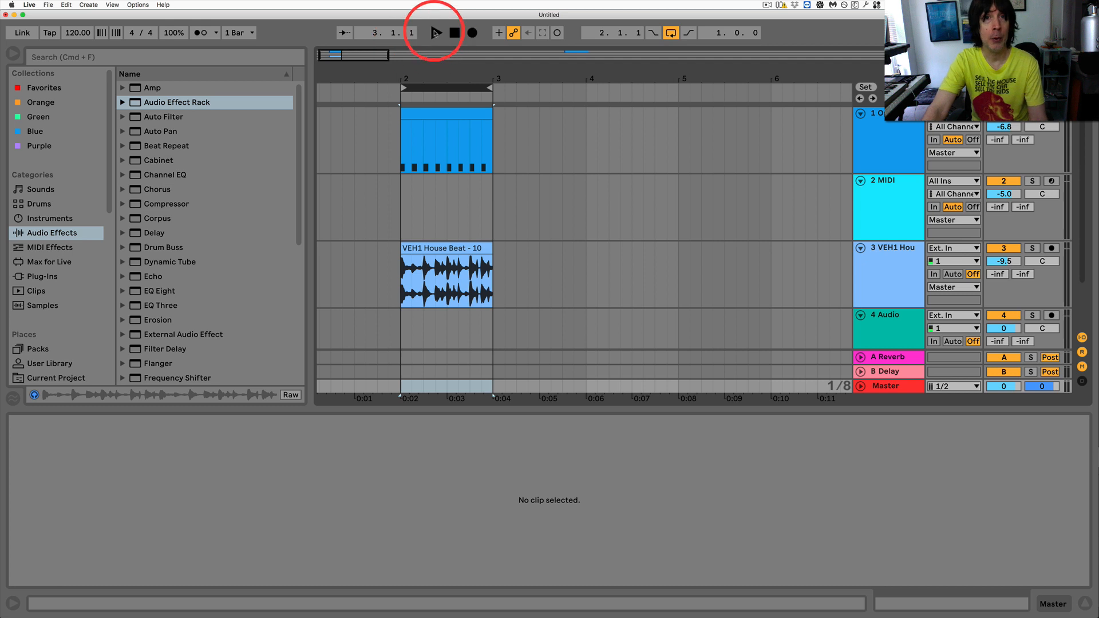
left_click(436, 32)
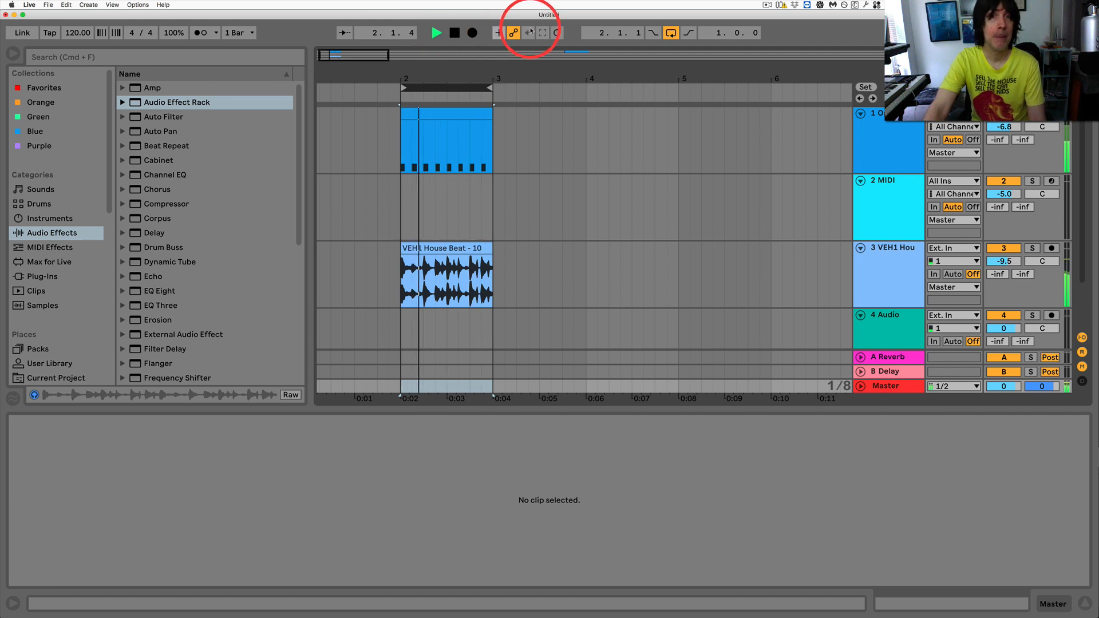
key("space")
Step: Shorten the loop brace by one eighth note to a length of 0.3.2 and play the shortened loop
left_click_drag(490, 88, 483, 87)
left_click(449, 89)
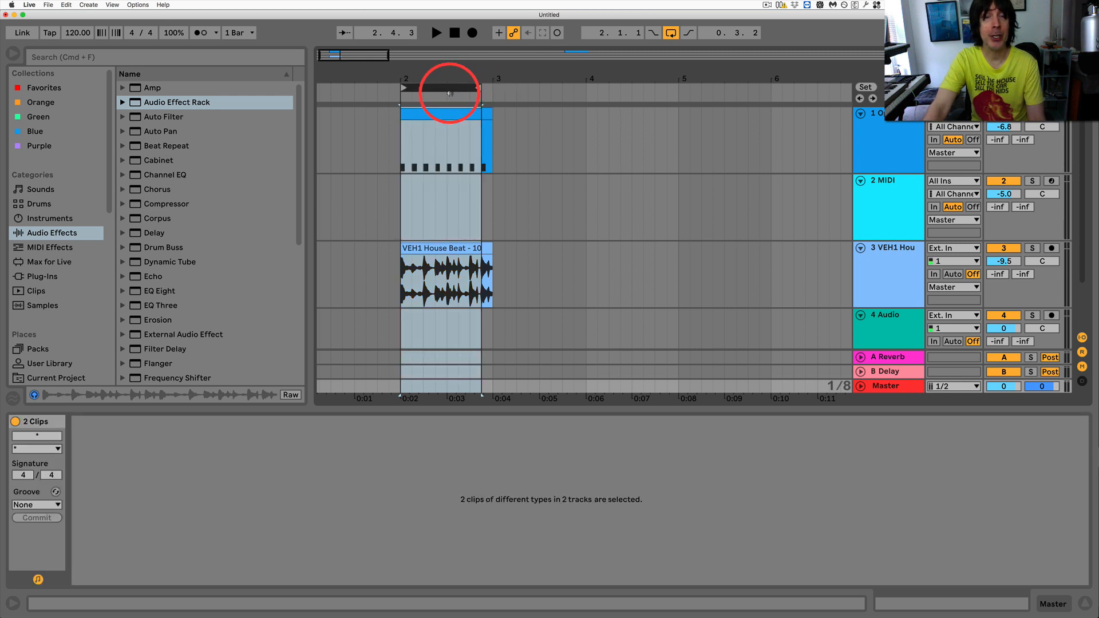
key("space")
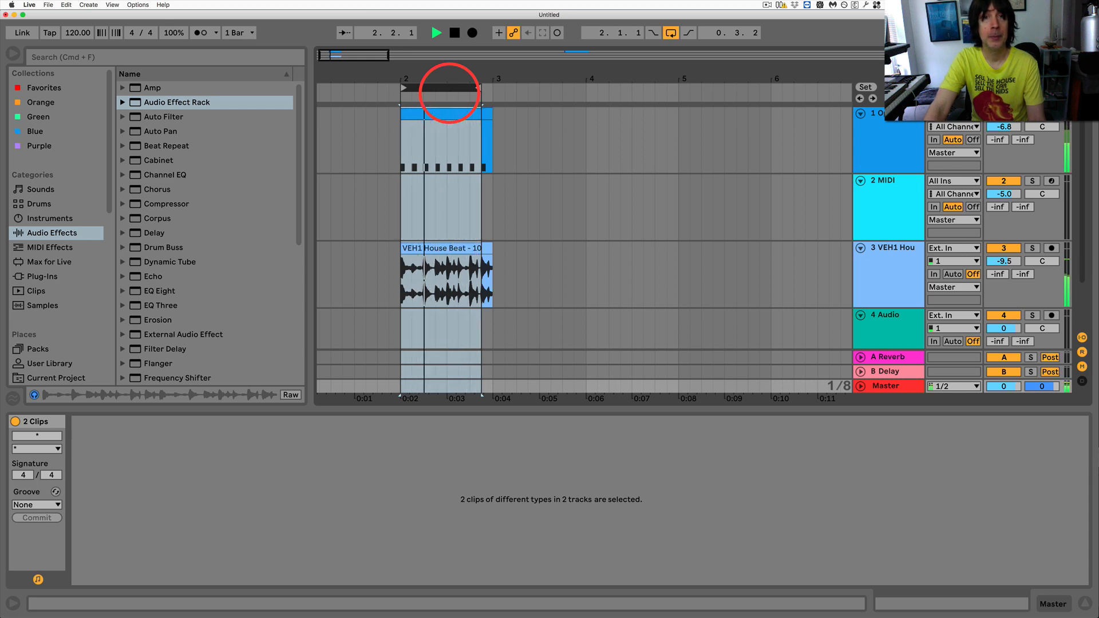
key("space")
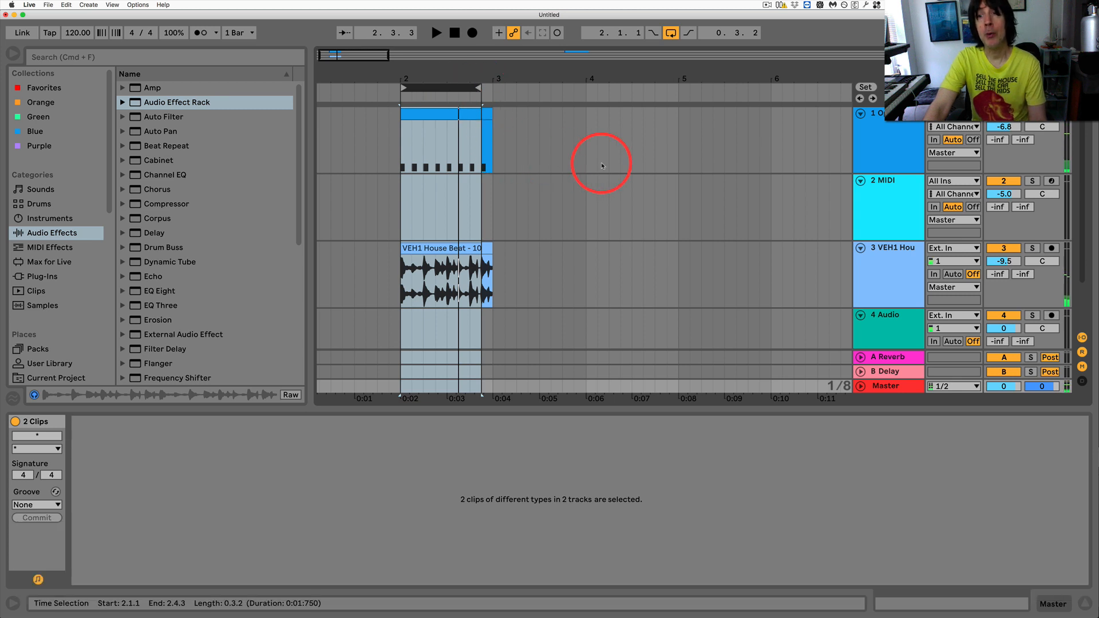
Step: Set the fixed grid to 1/16, extend the loop brace to a length of 0.3.3, and play the loop
right_click(844, 390)
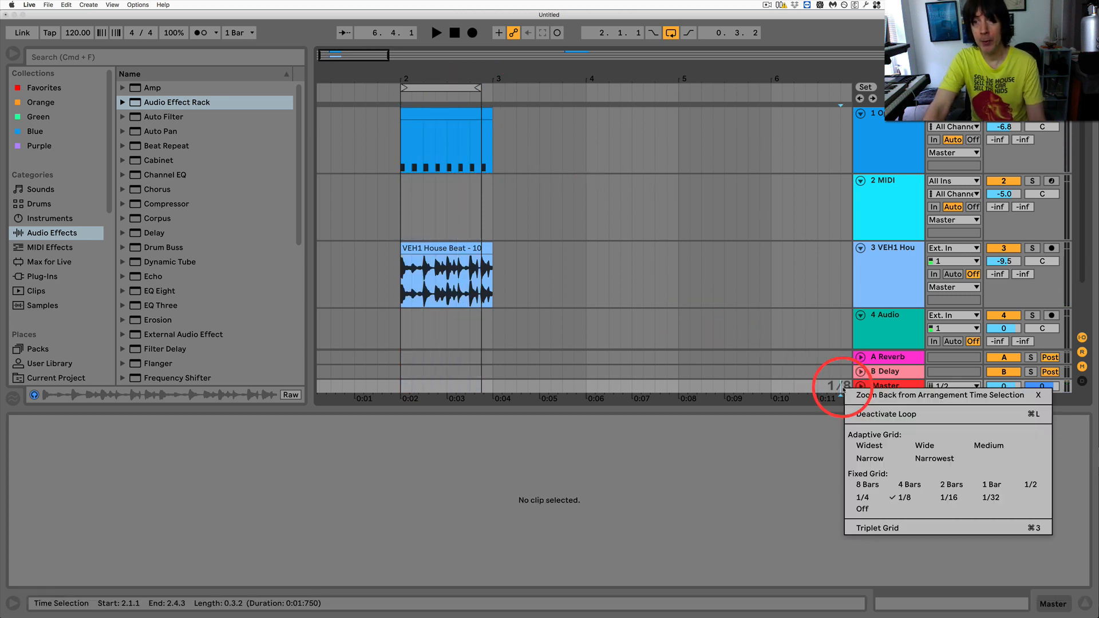
left_click(944, 498)
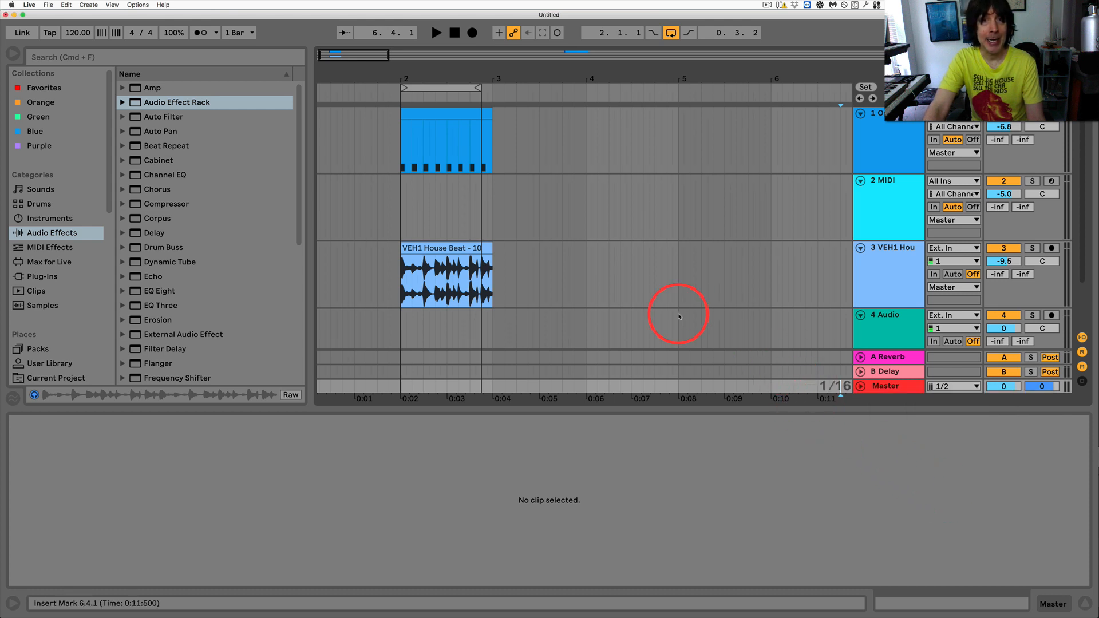
left_click_drag(482, 68, 485, 88)
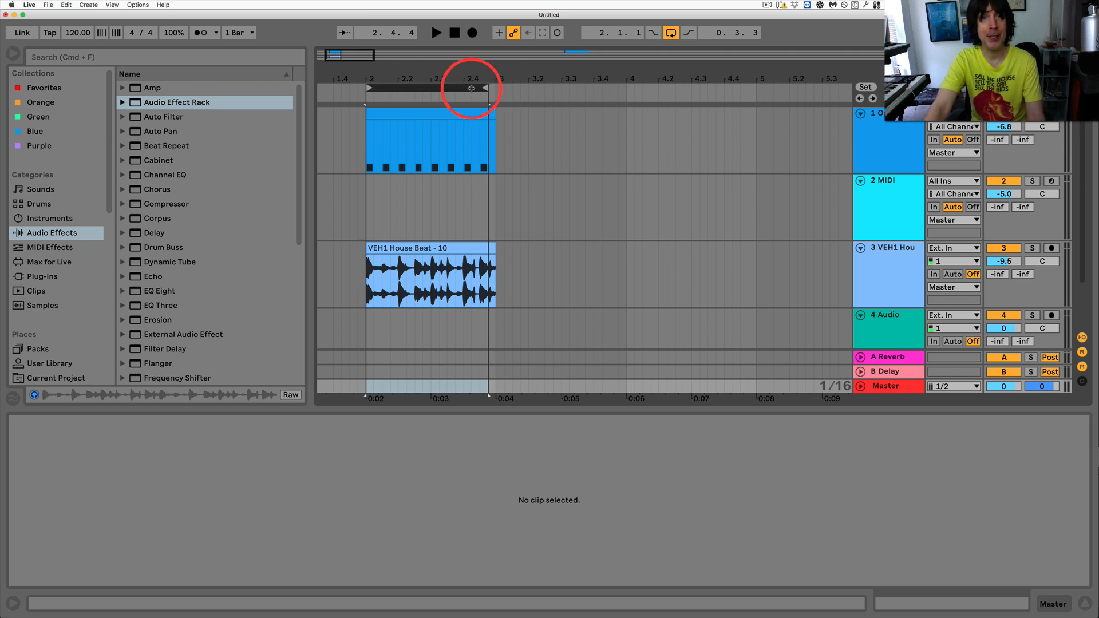
key("space")
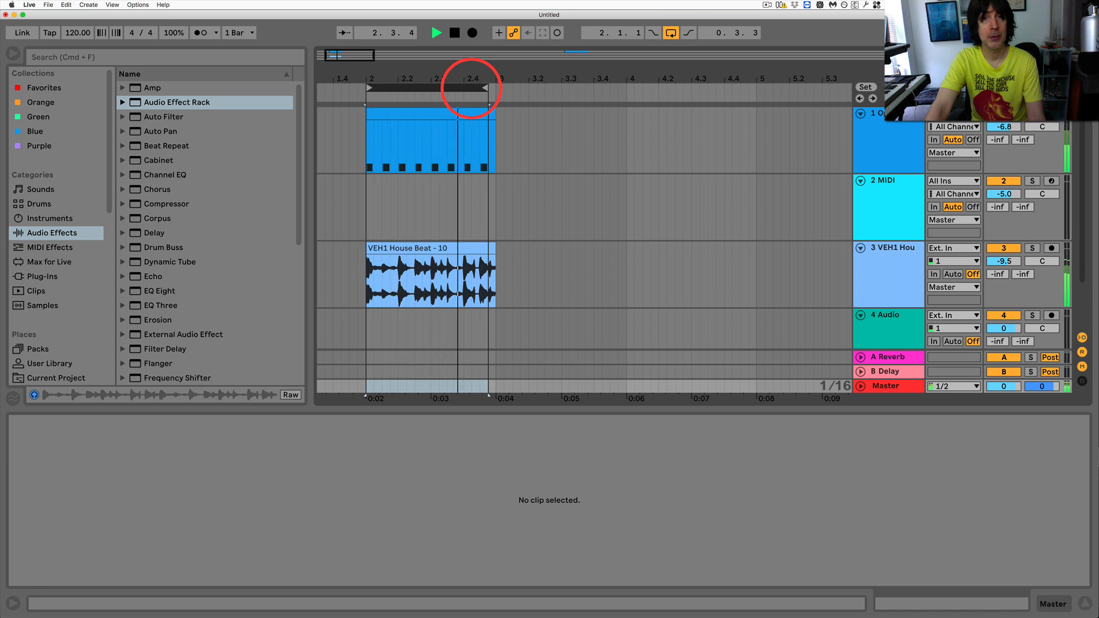
key("space")
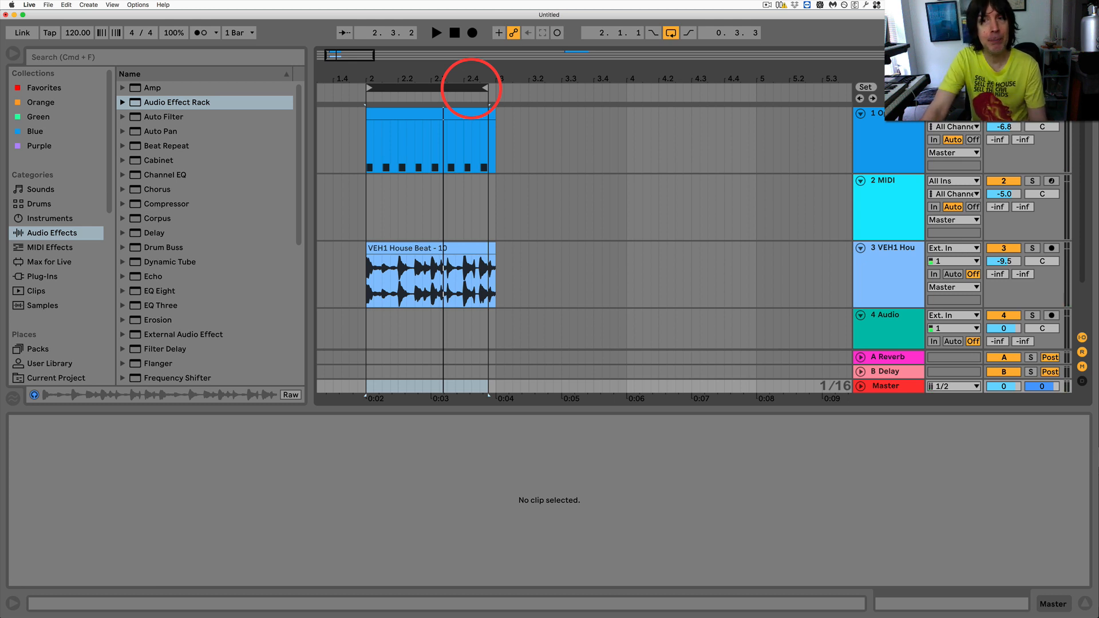
right_click(843, 388)
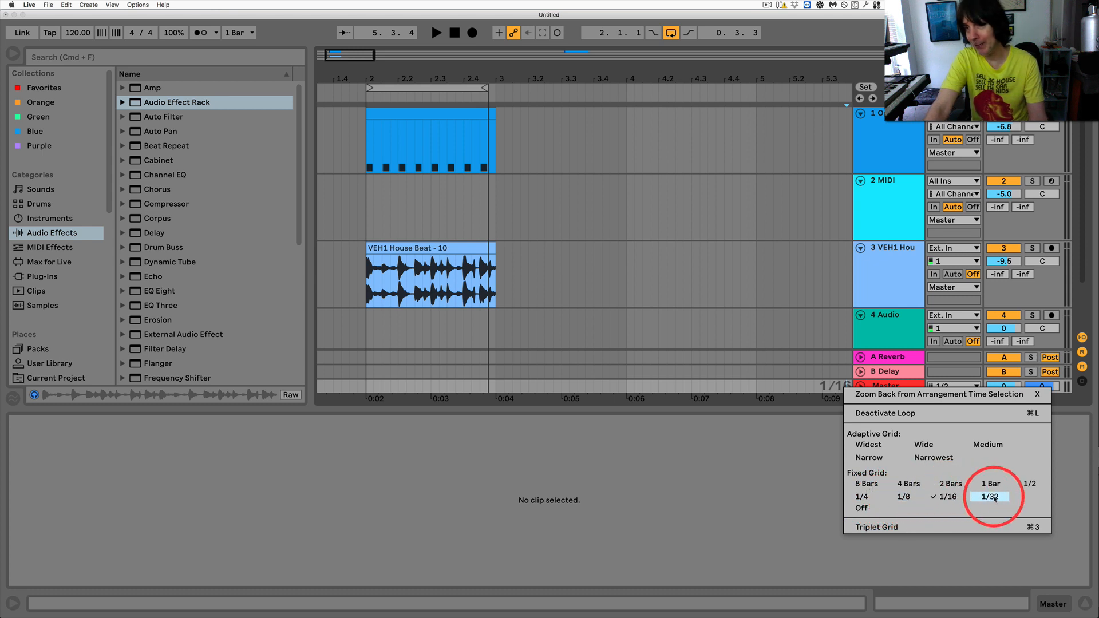
left_click(452, 76)
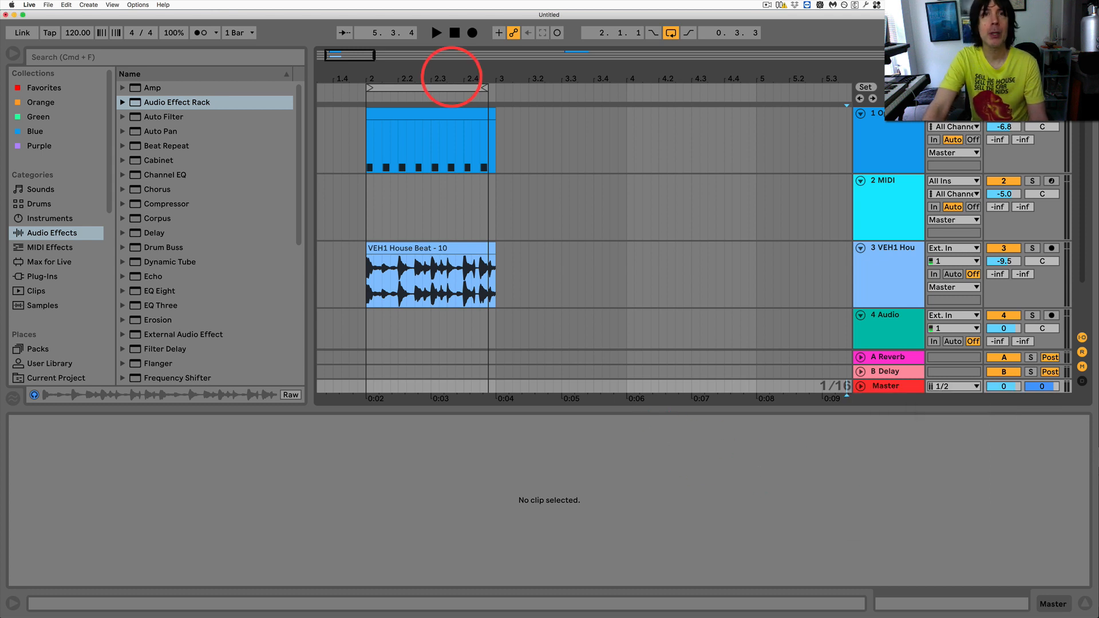
left_click(448, 84)
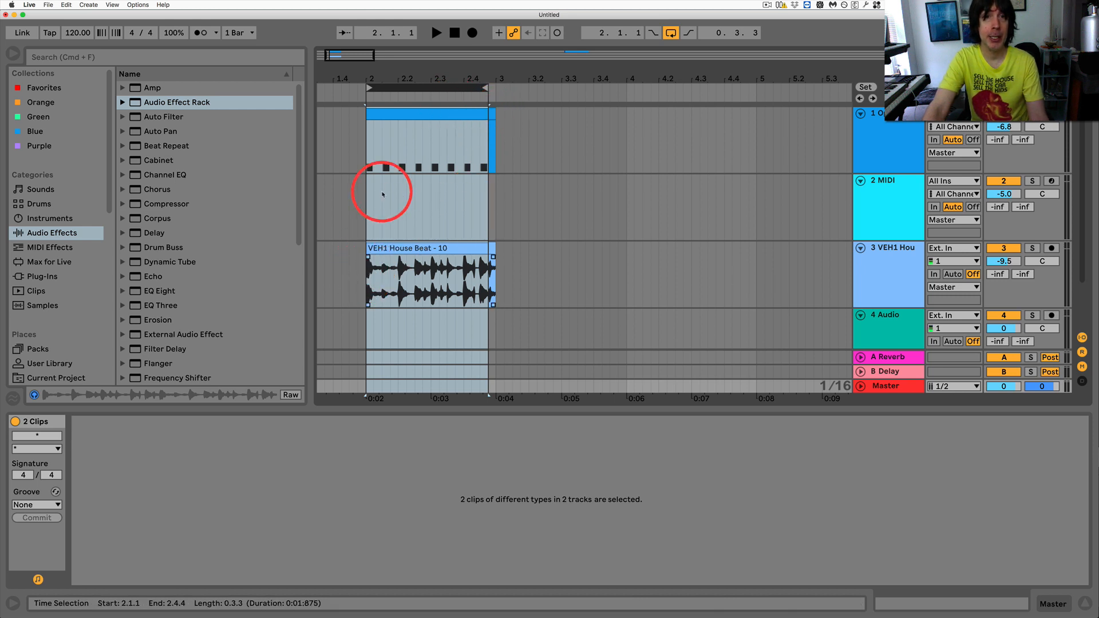
Step: Insert a 15/16 time signature change at the start of bar 2
right_click(366, 97)
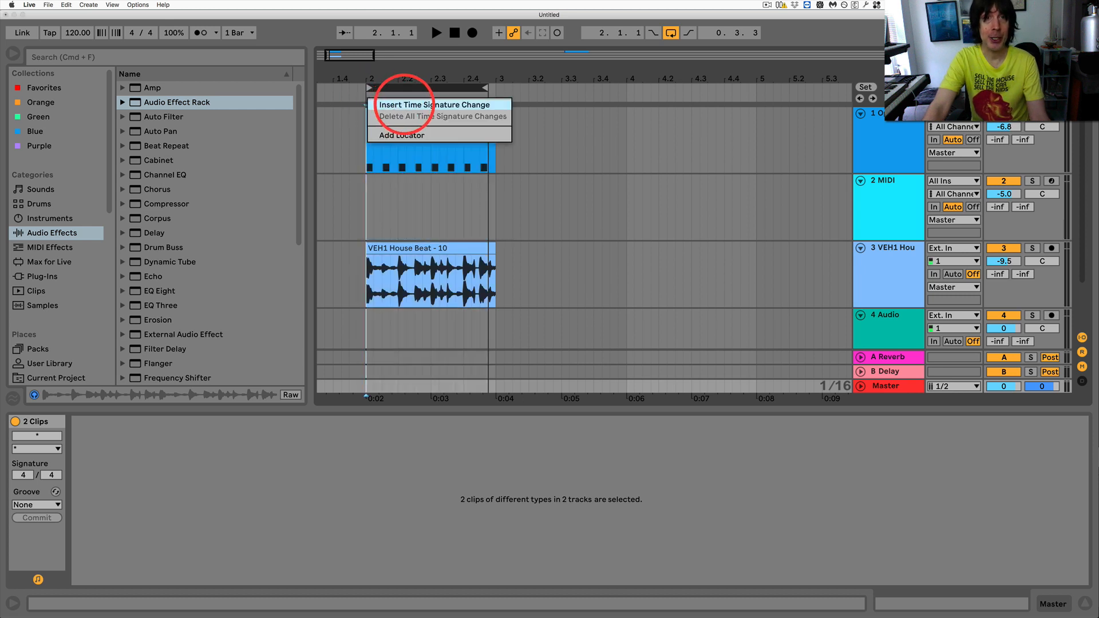
left_click(404, 104)
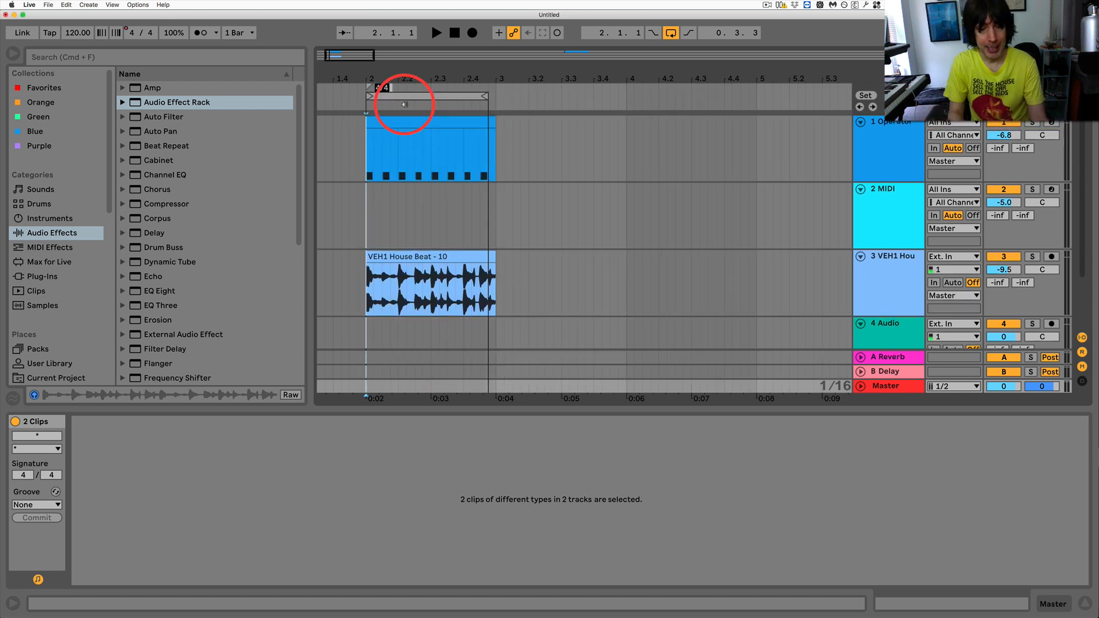
type("16")
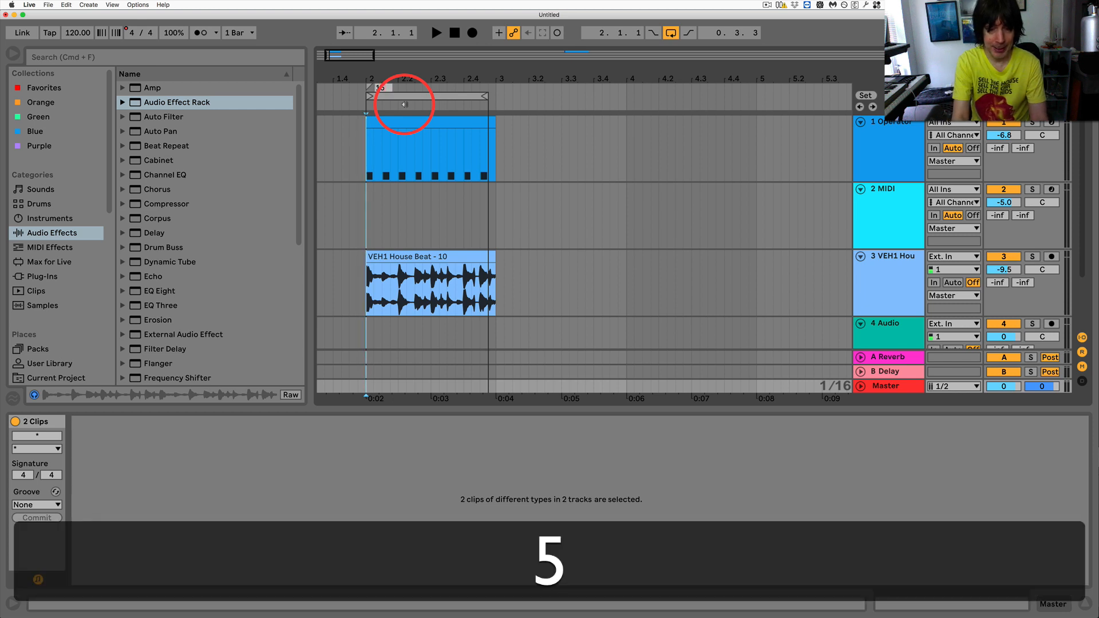
type("/16")
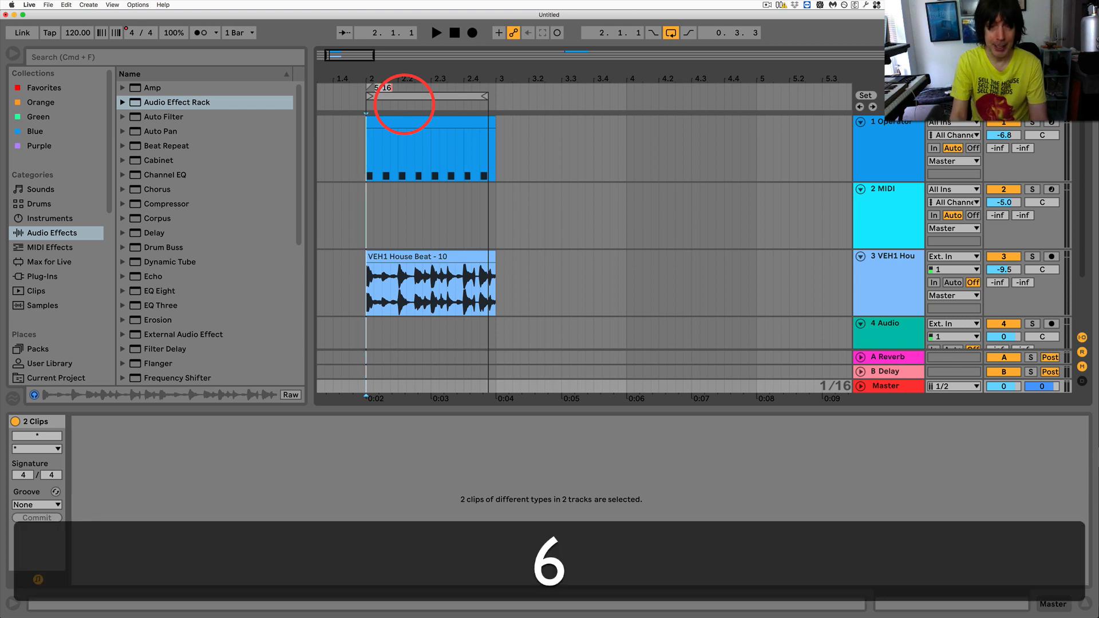
key("Return")
right_click(399, 105)
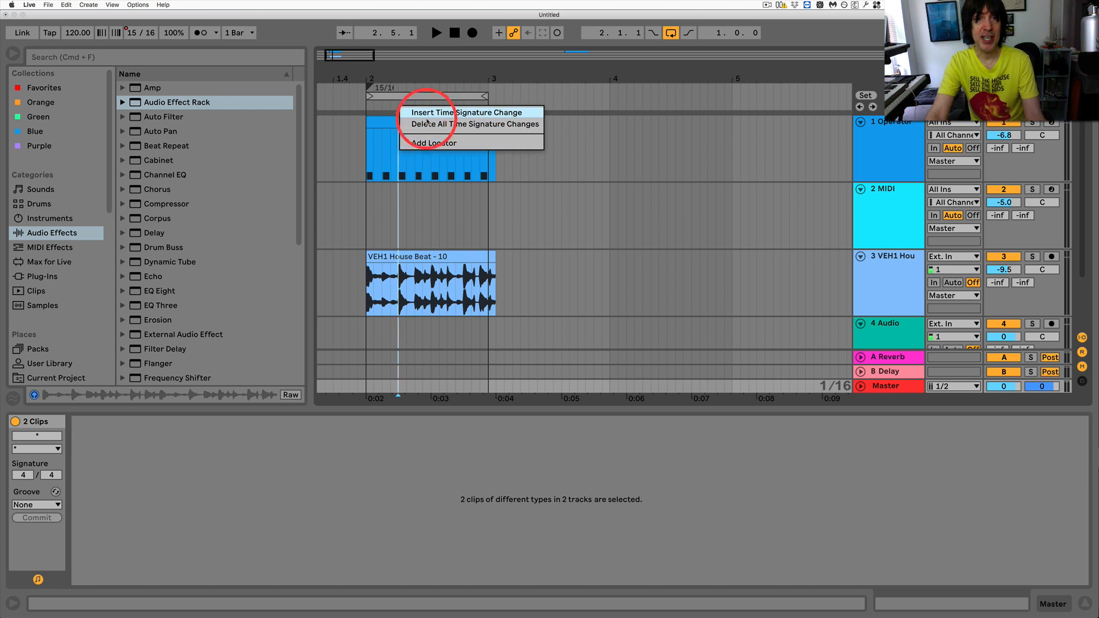
left_click(364, 107)
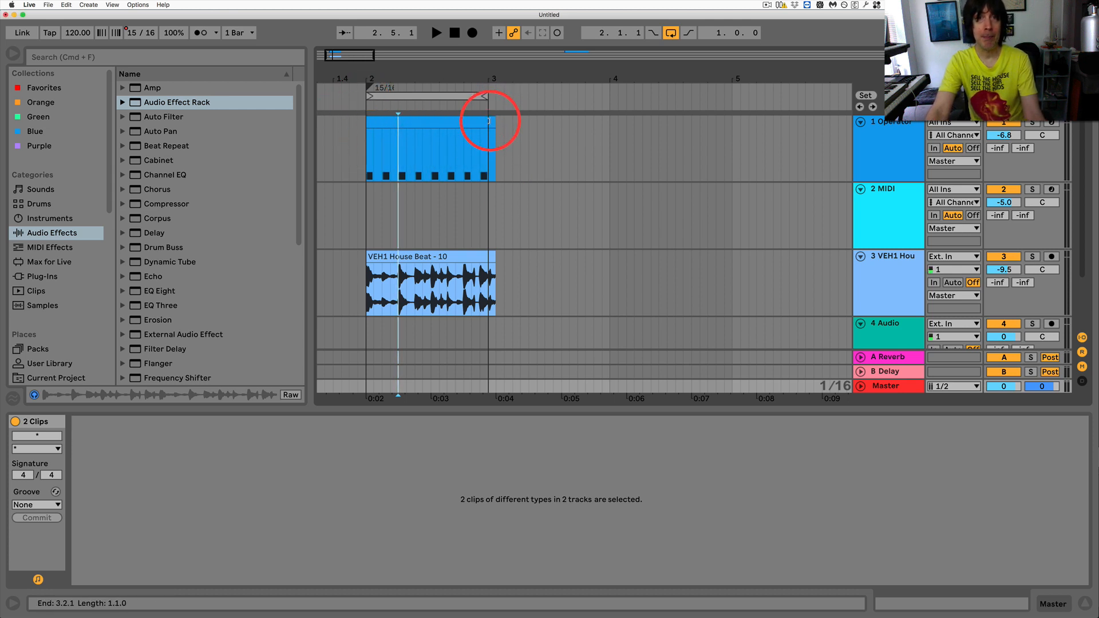
Step: Trim the MIDI and house beat clips to end at 3.1.1 and duplicate both four times, up to bar 7
left_click_drag(493, 121, 488, 122)
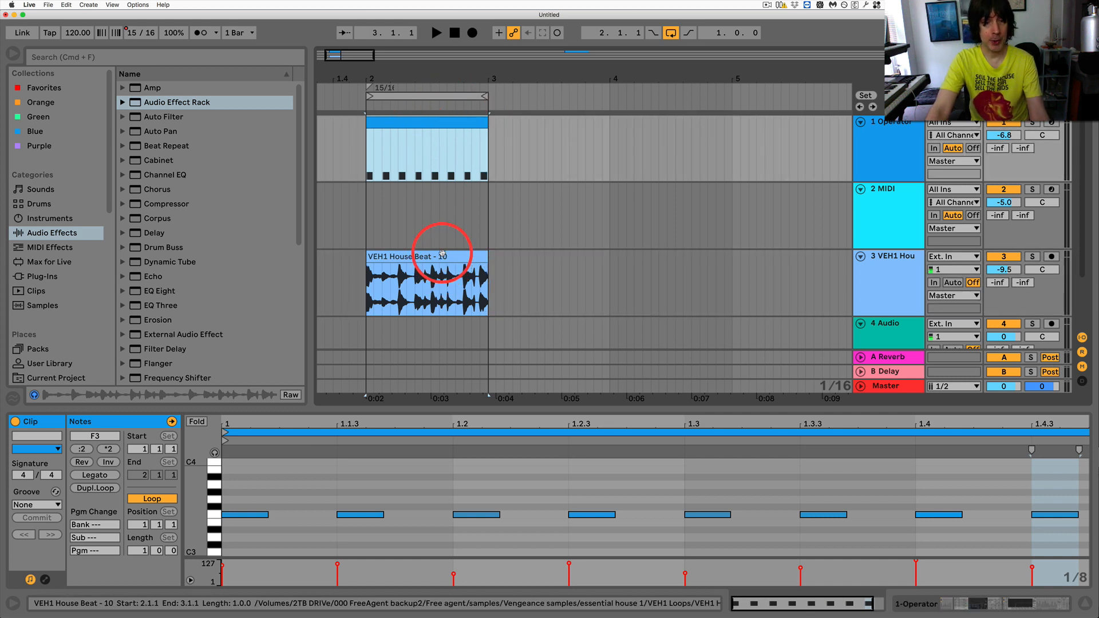
left_click(442, 252, "shift")
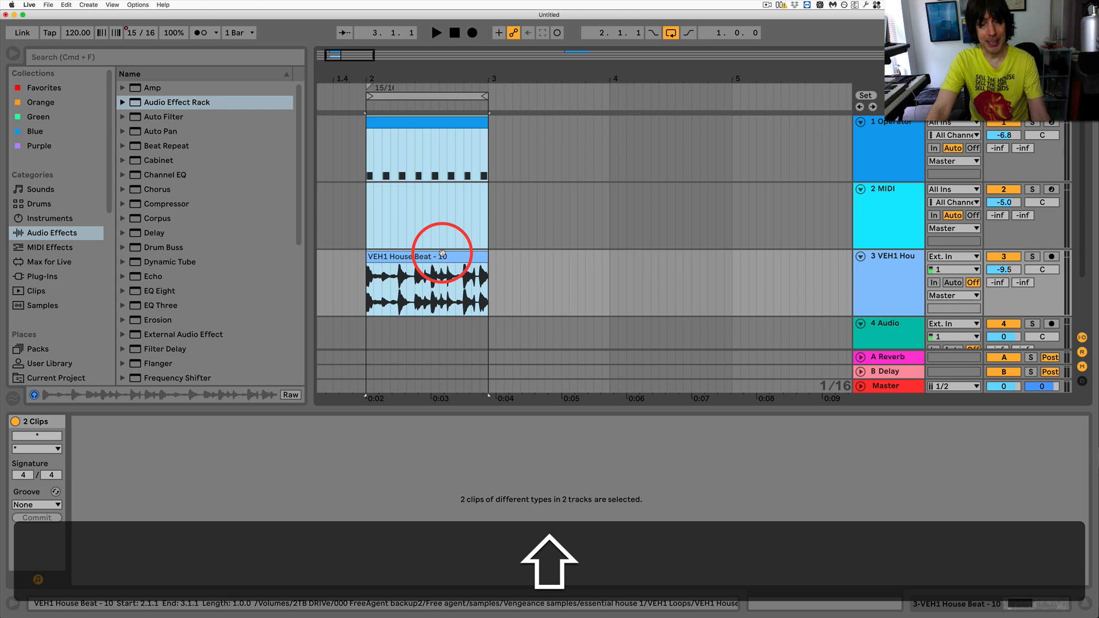
key("super+d")
key("super+d")
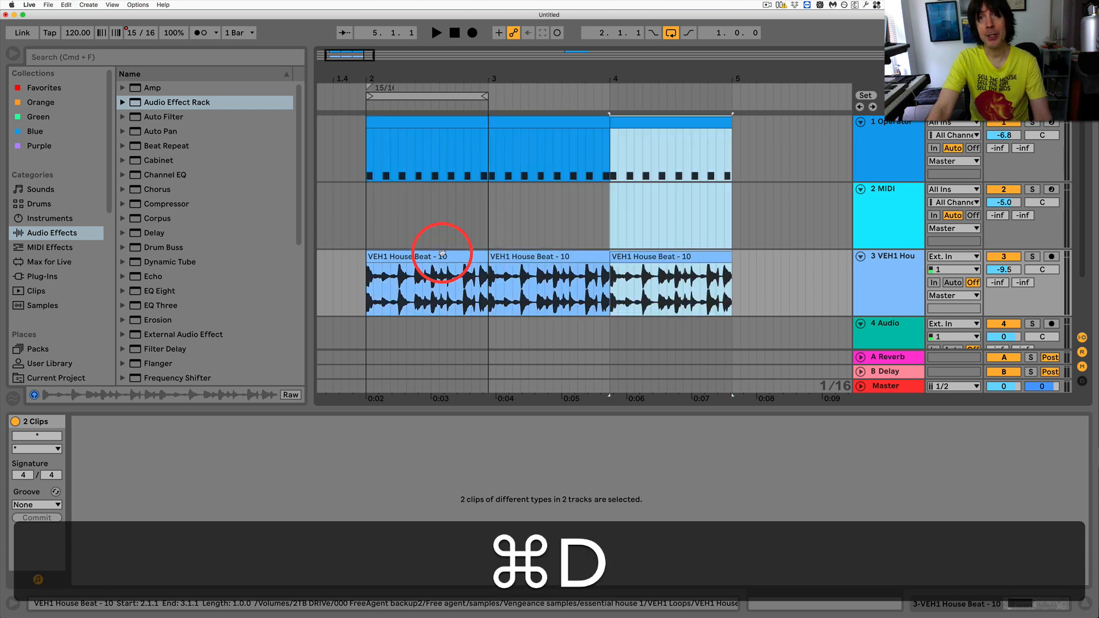
key("super+d")
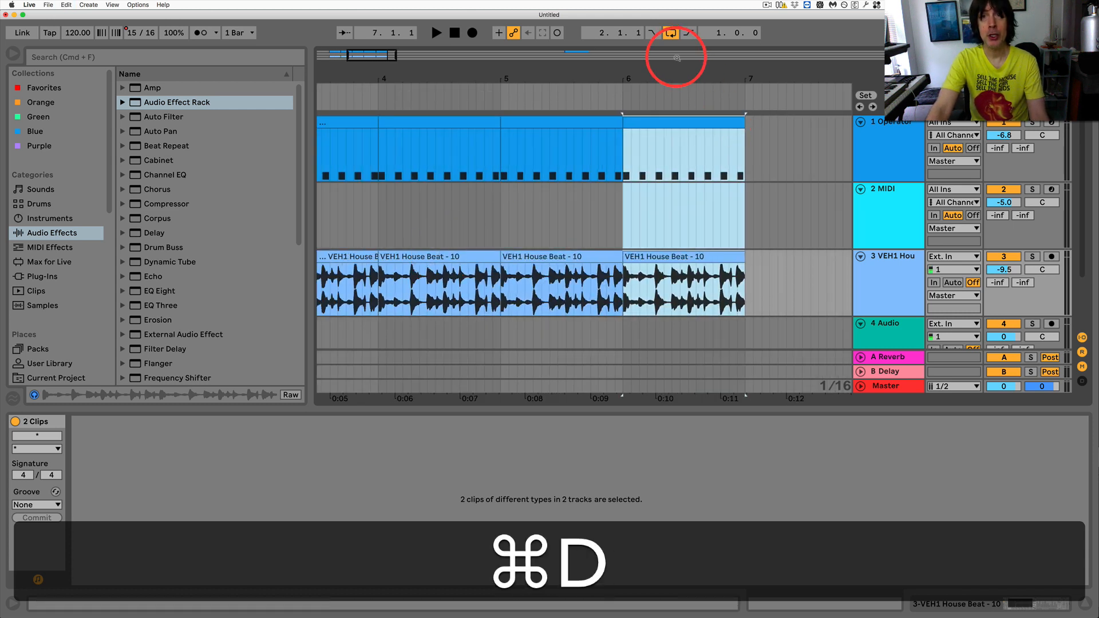
left_click_drag(665, 80, 664, 72)
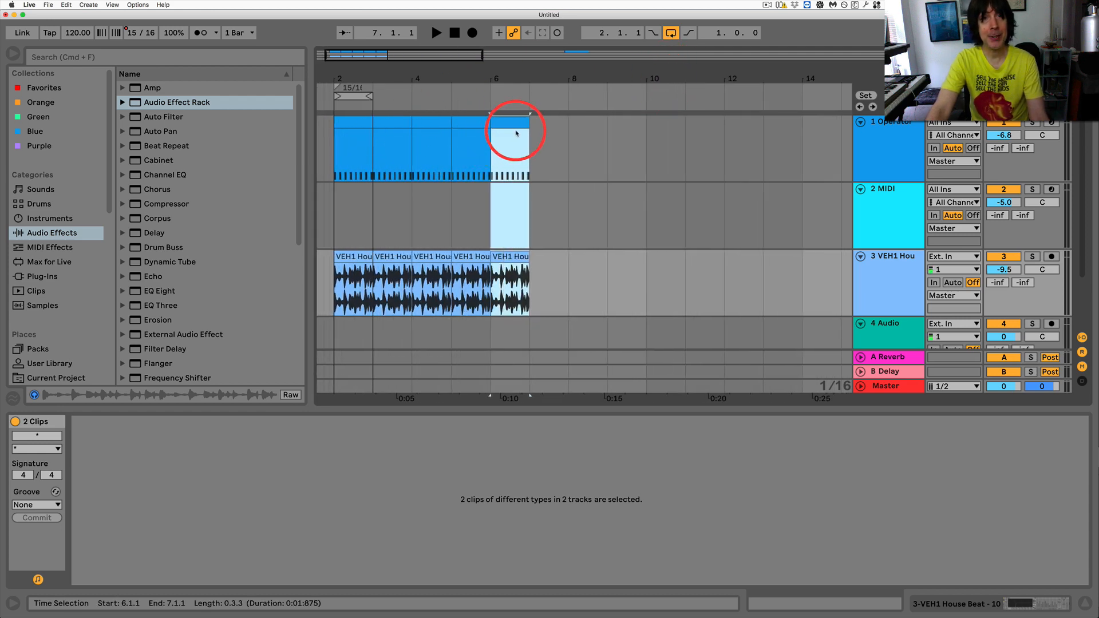
left_click(530, 100)
right_click(531, 102)
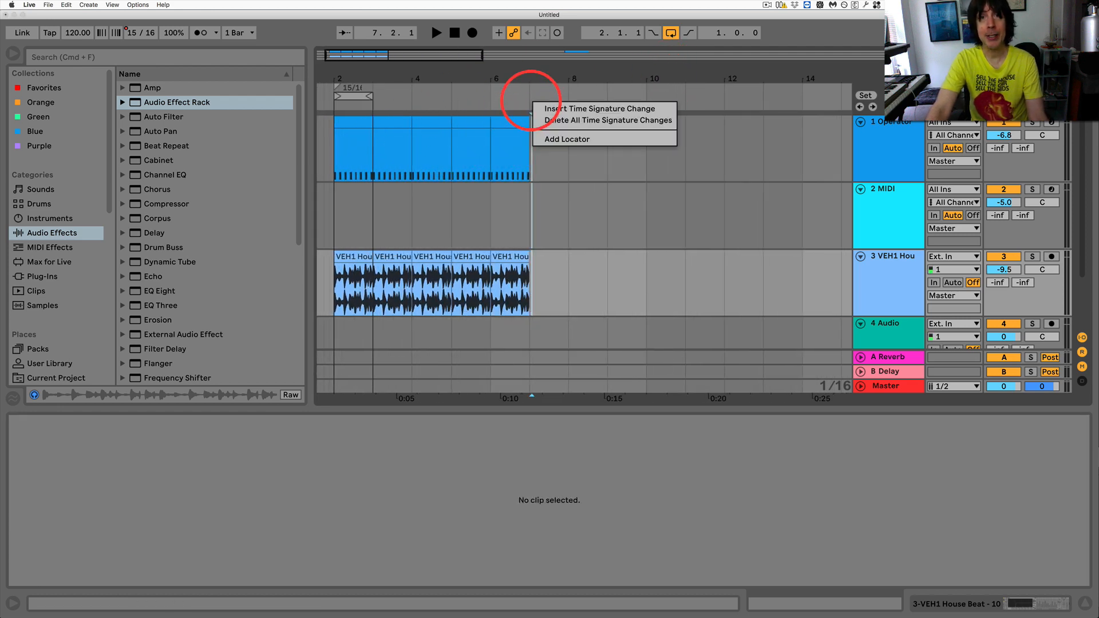
left_click(556, 139)
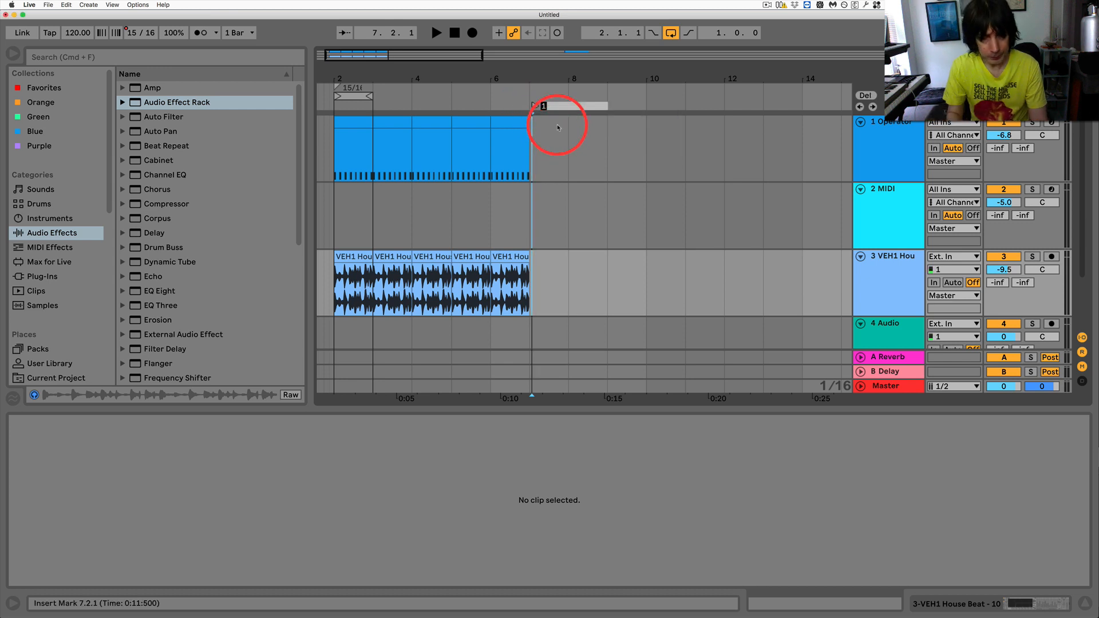
type("7/")
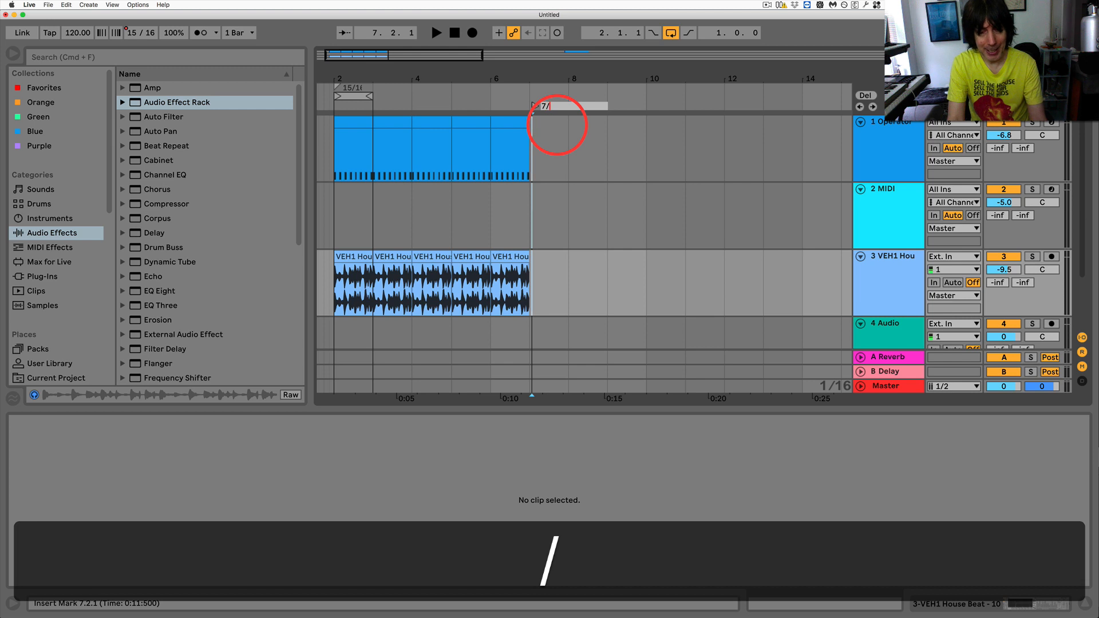
type("8")
key("Return")
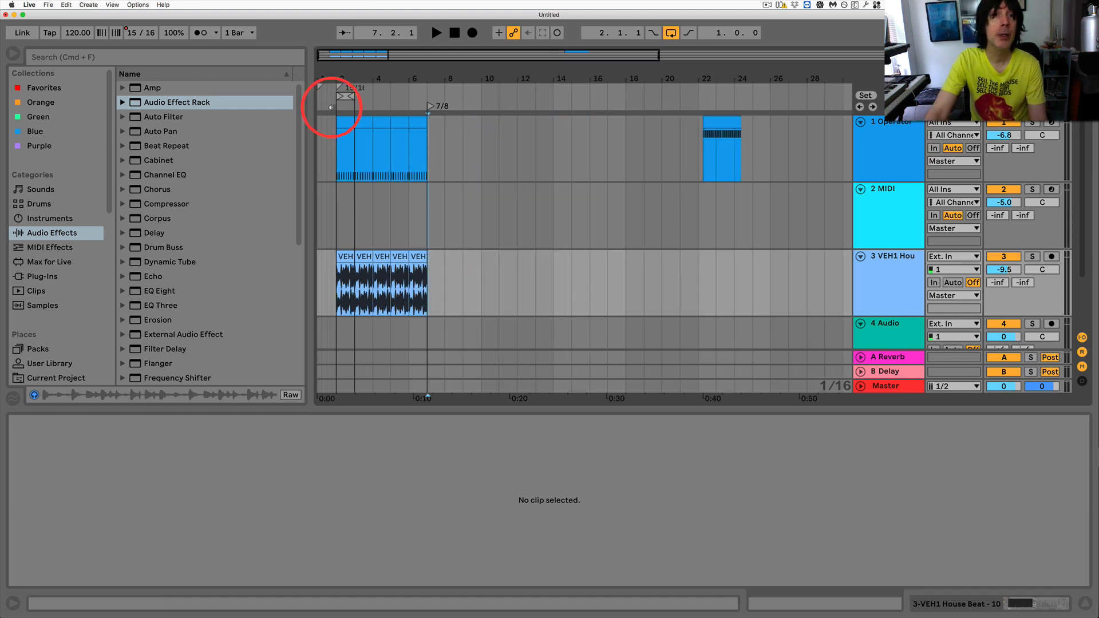
left_click_drag(438, 112, 448, 107)
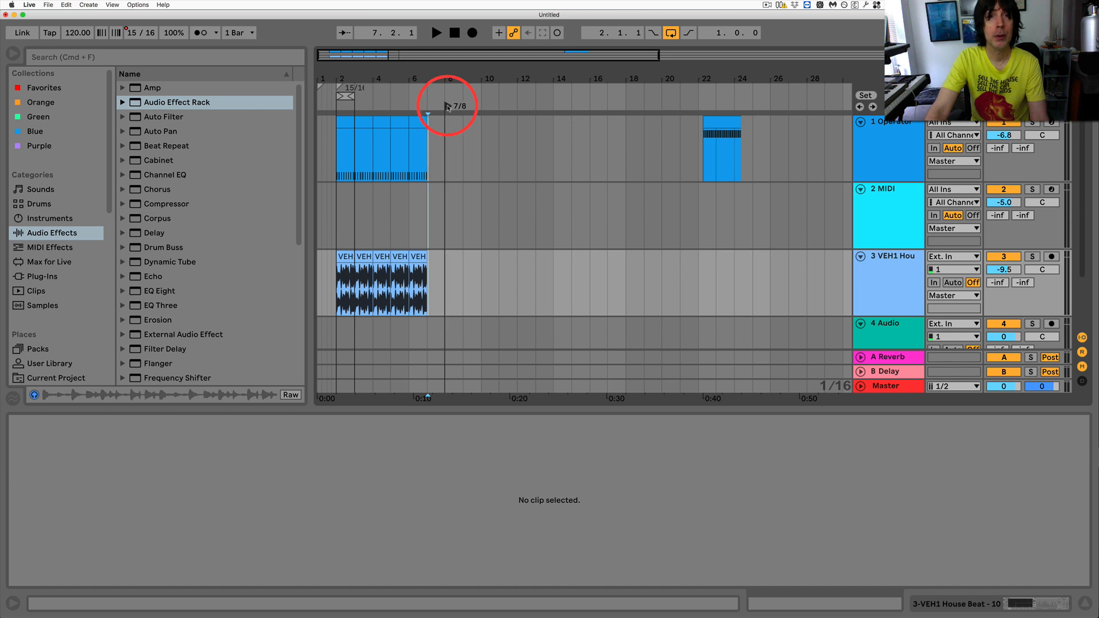
right_click(448, 107)
left_click(459, 113)
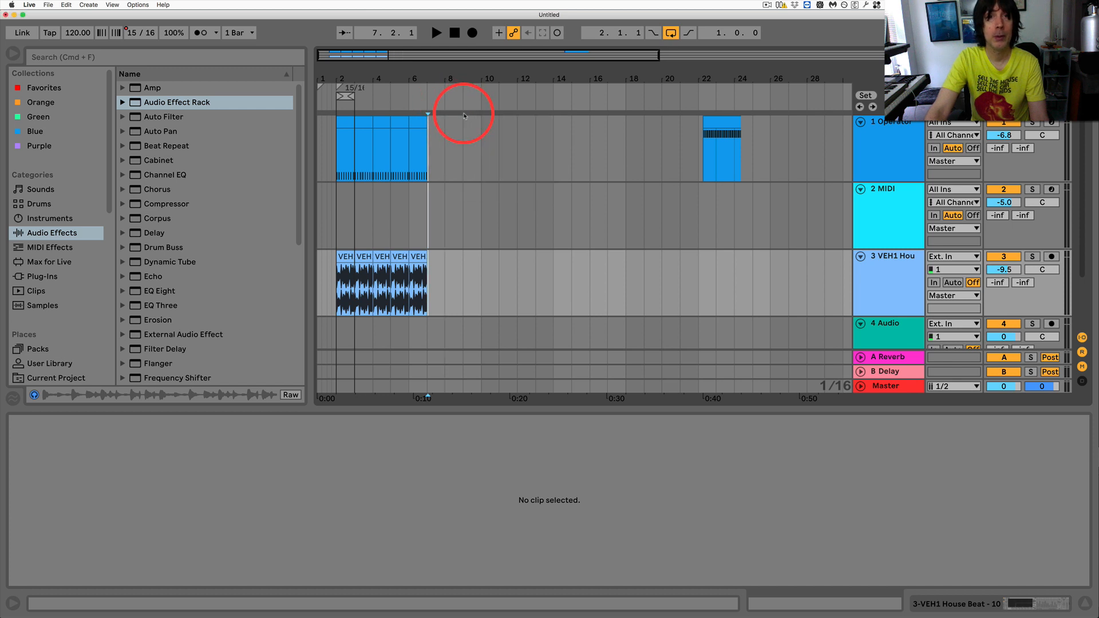
Step: Duplicate the MIDI and house beat clips of bar 6 once, so the pattern runs up to bar 8
left_click(415, 258)
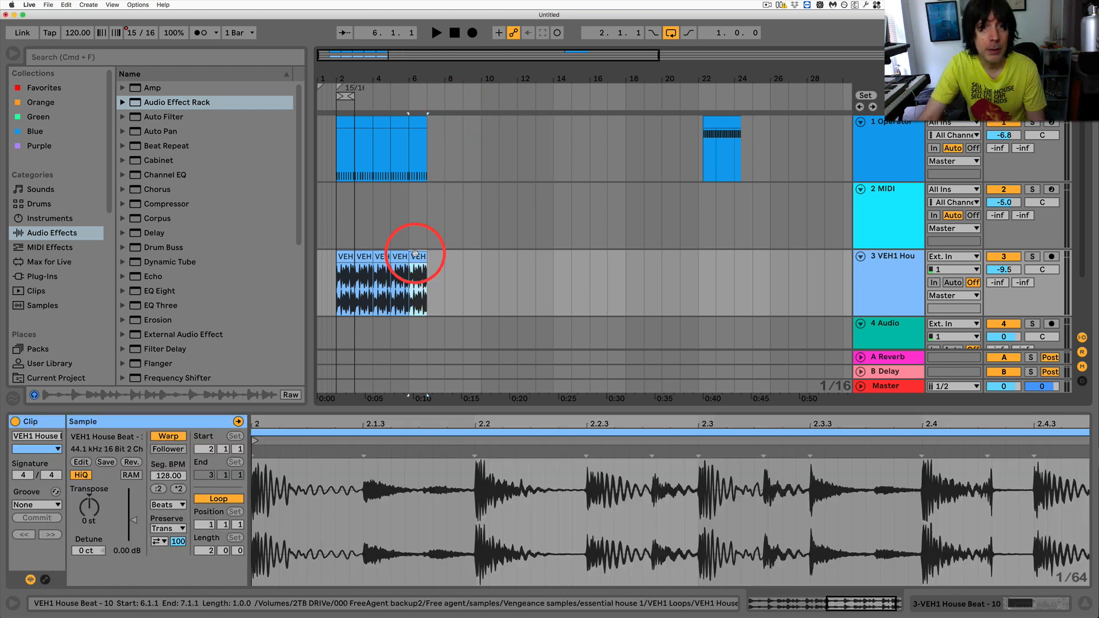
left_click(418, 123, "shift")
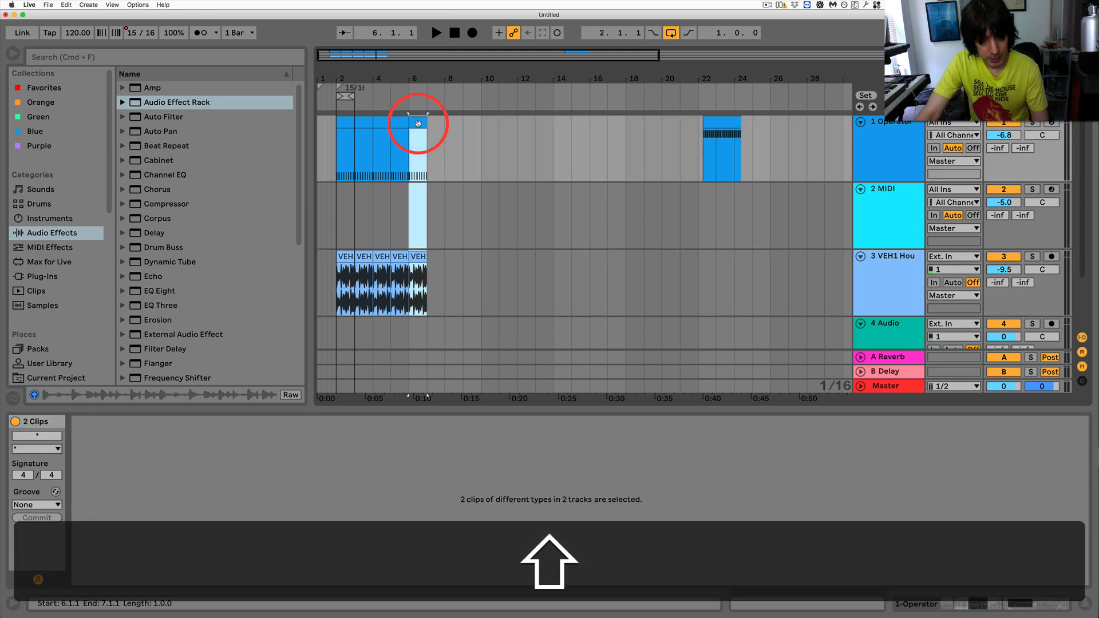
key("super+d")
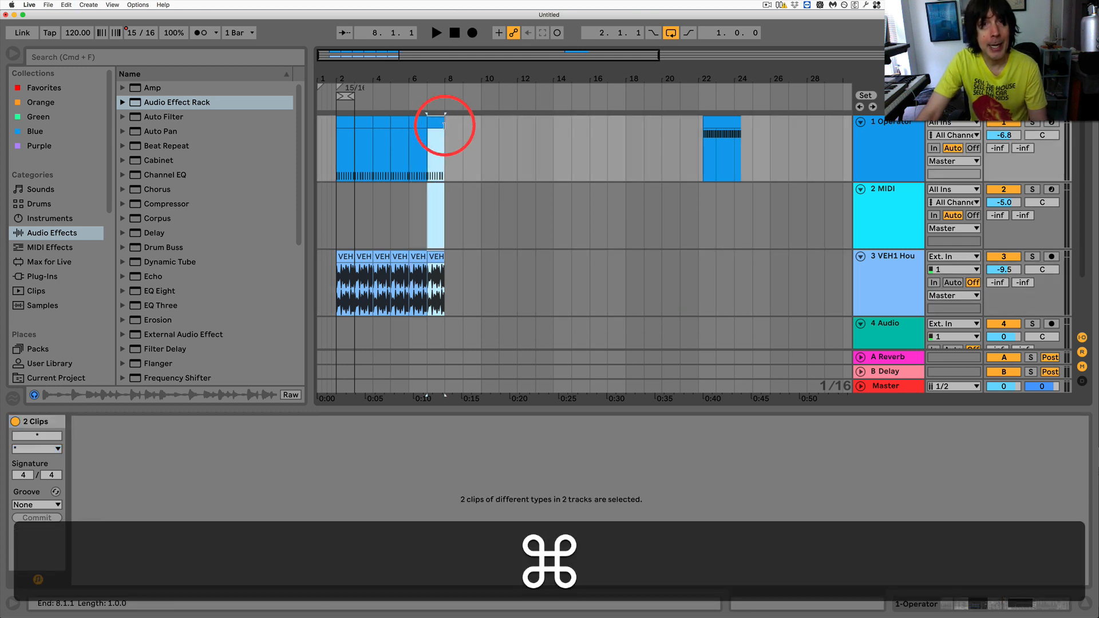
Step: Insert a 7/8 time signature change at the start of bar 8, right after the last clips
left_click(446, 93)
right_click(447, 93)
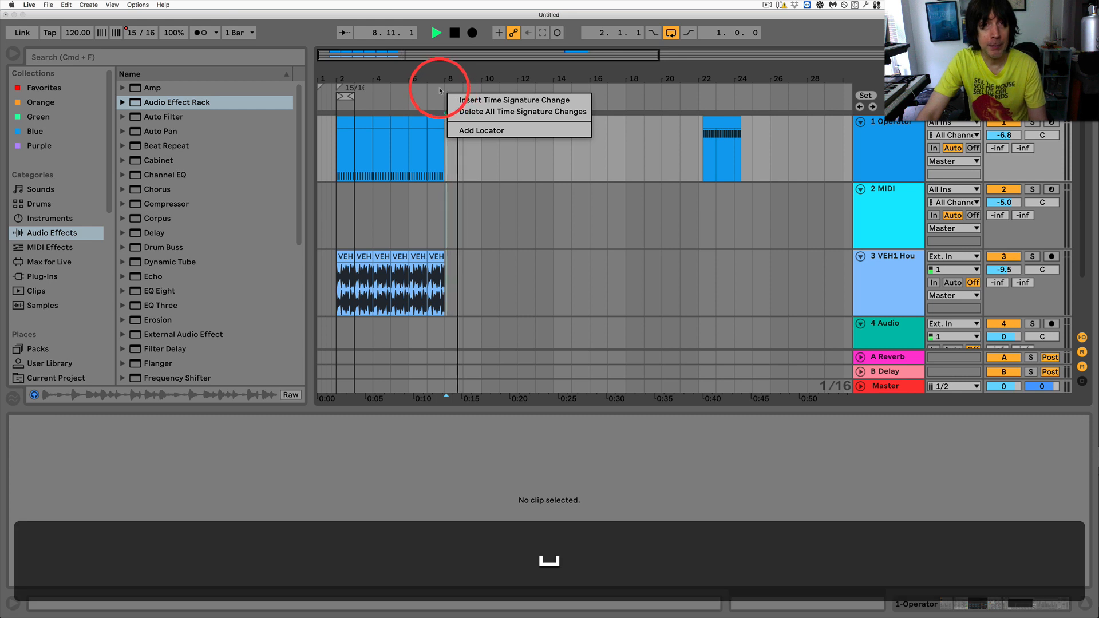
left_click(446, 93)
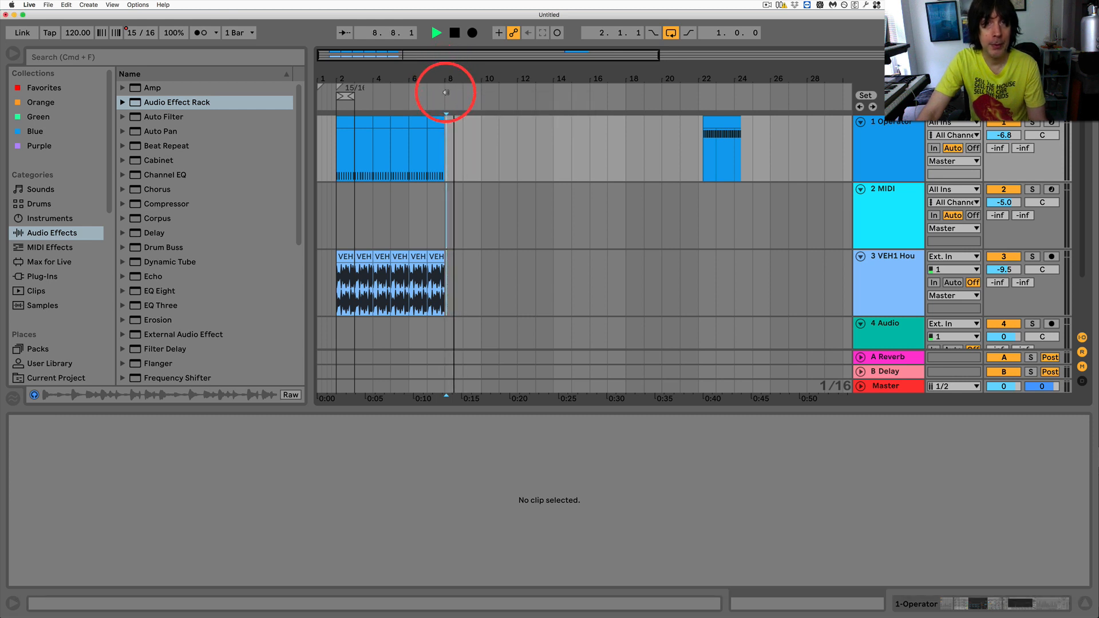
left_click(454, 32)
right_click(445, 92)
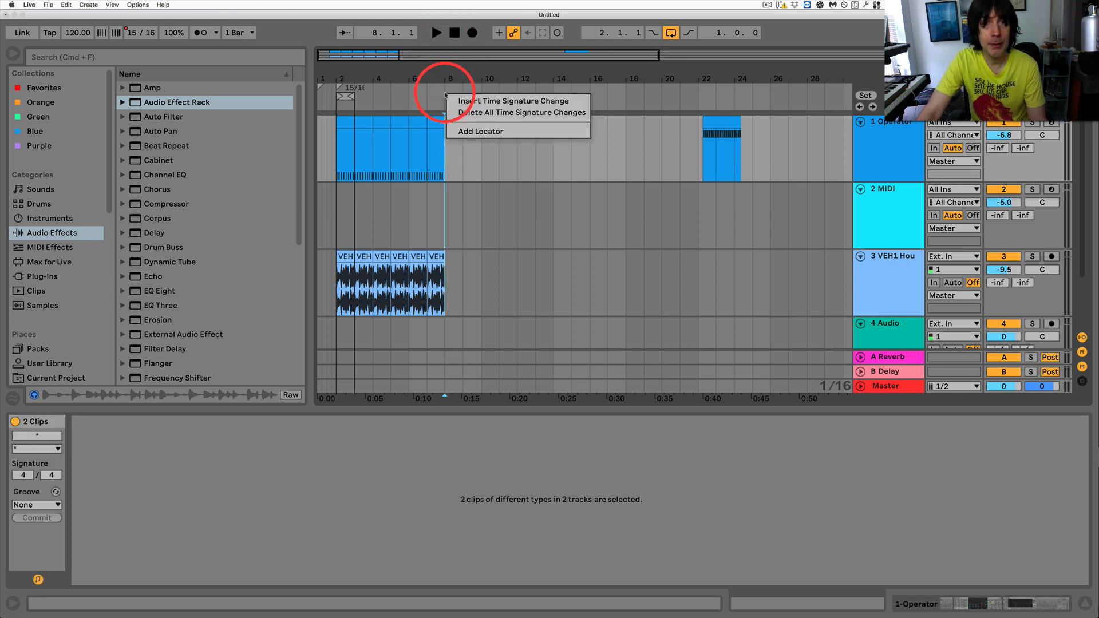
left_click(464, 100)
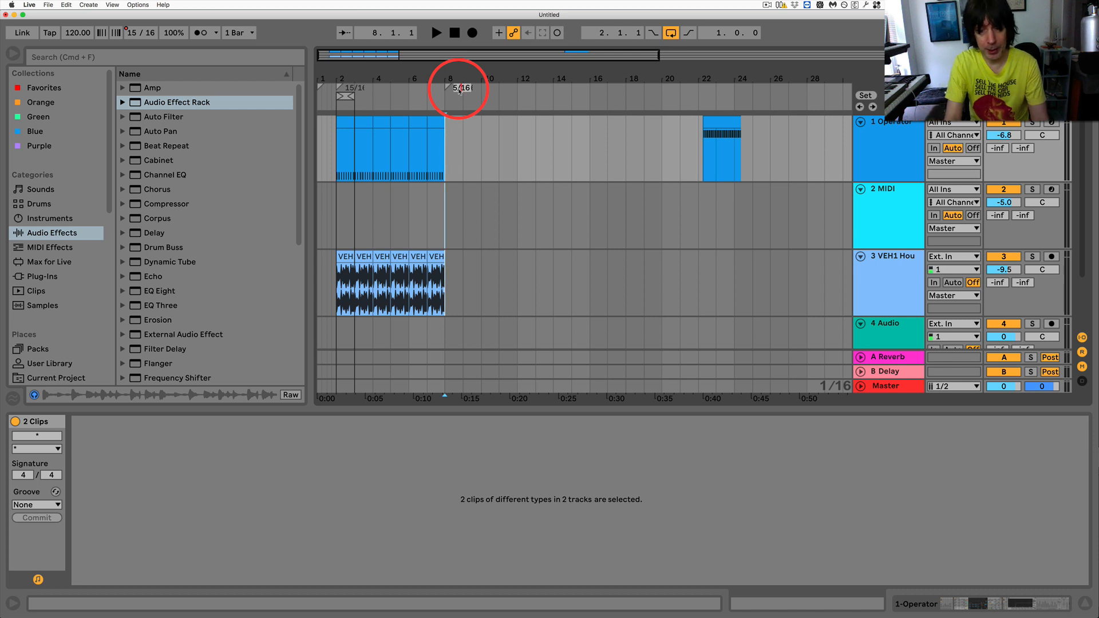
type("78")
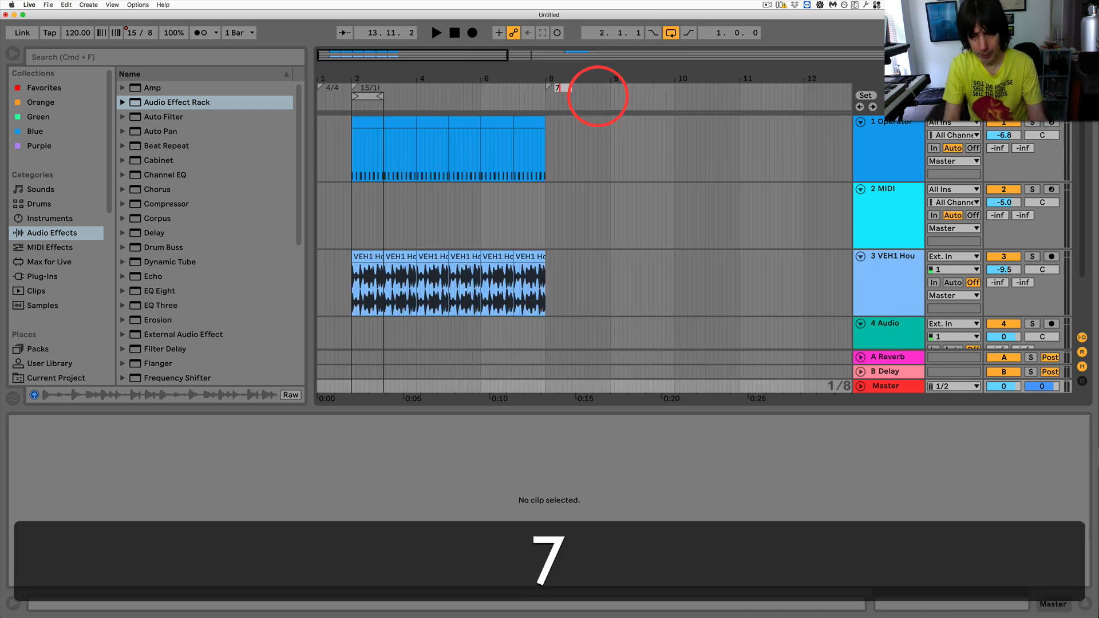
type("8")
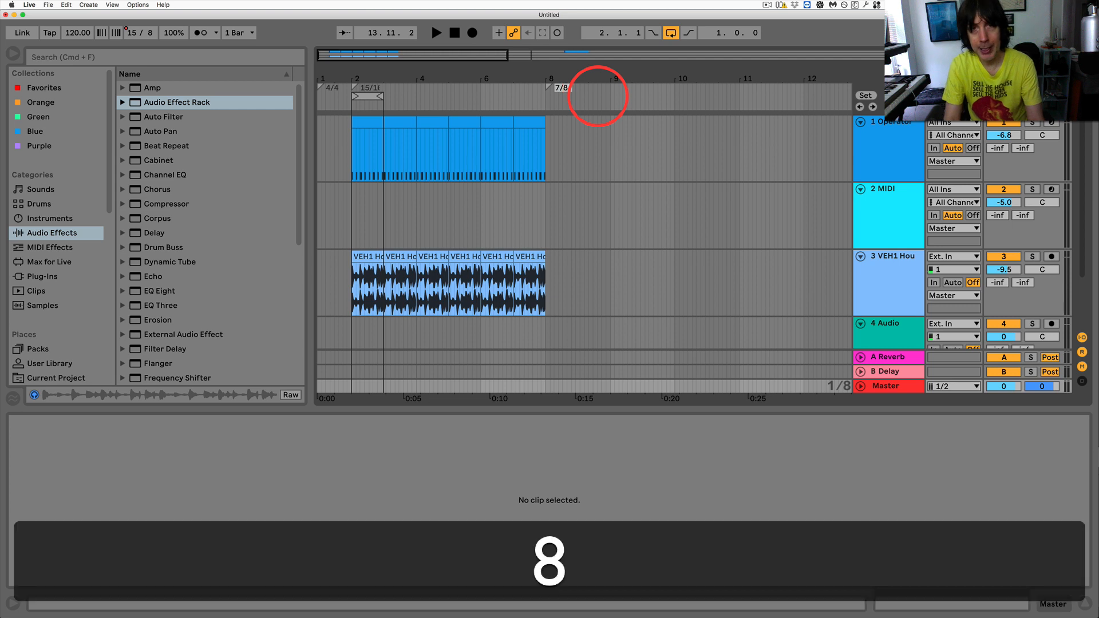
key("Return")
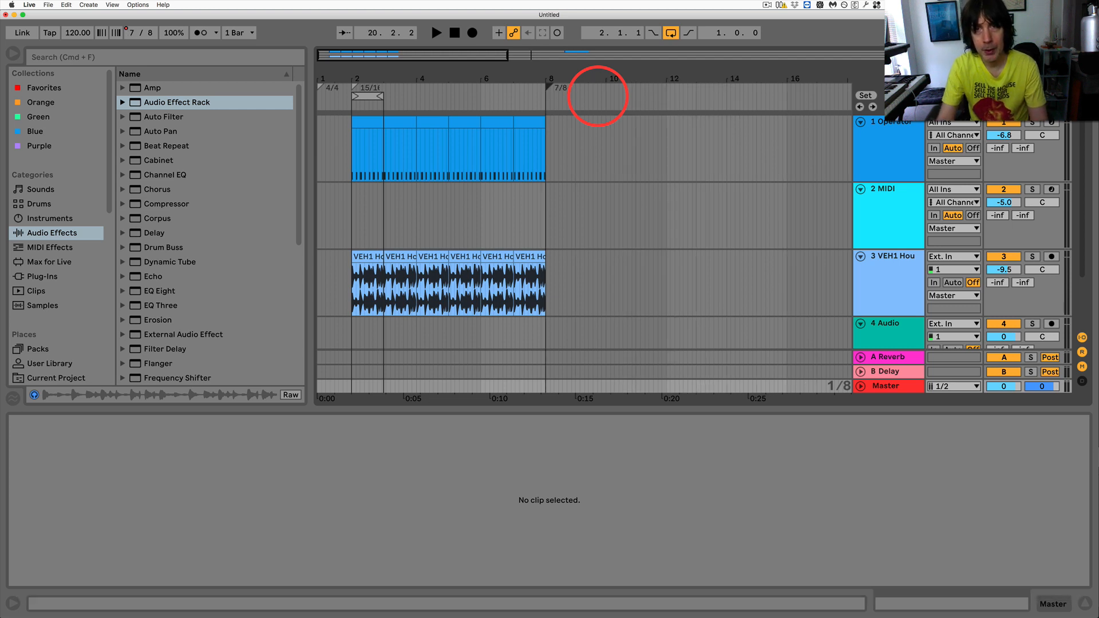
Step: Copy the MIDI and house beat clips of bar 2 and paste them at 8.1.1
left_click_drag(546, 73, 548, 133)
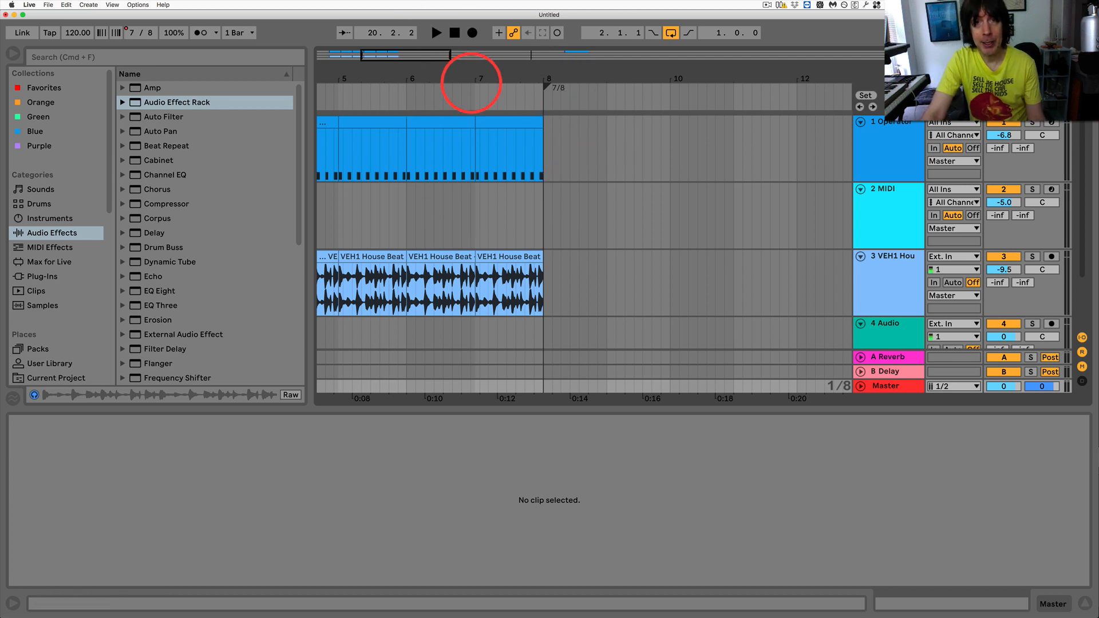
mouse_move(466, 78)
left_mouse_down()
mouse_move(490, 66)
mouse_move(473, 66)
left_mouse_up()
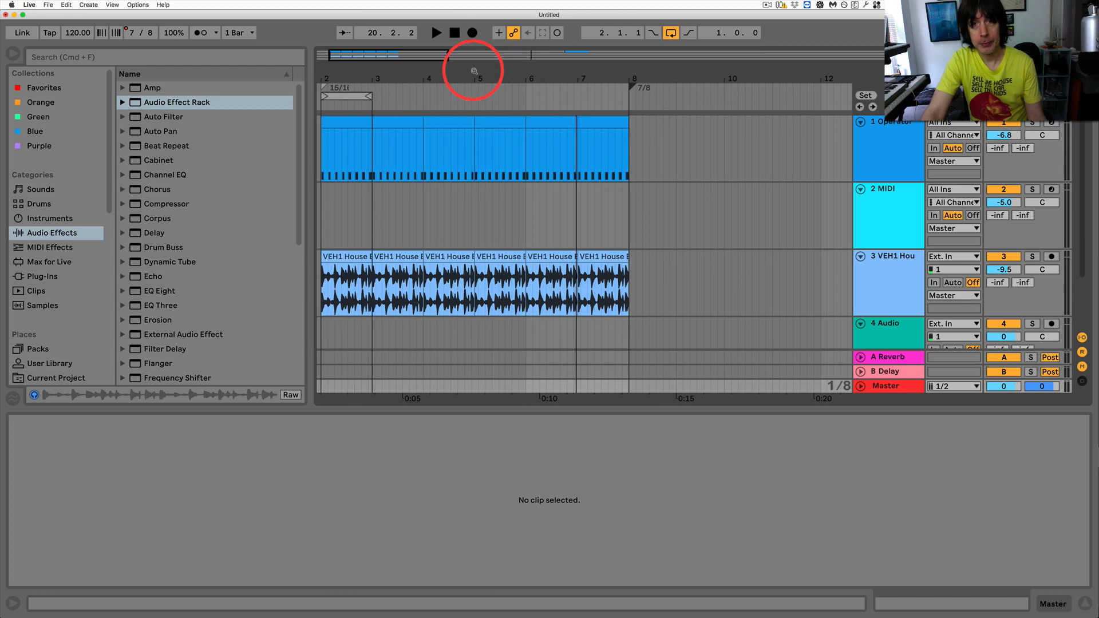
left_click(333, 256)
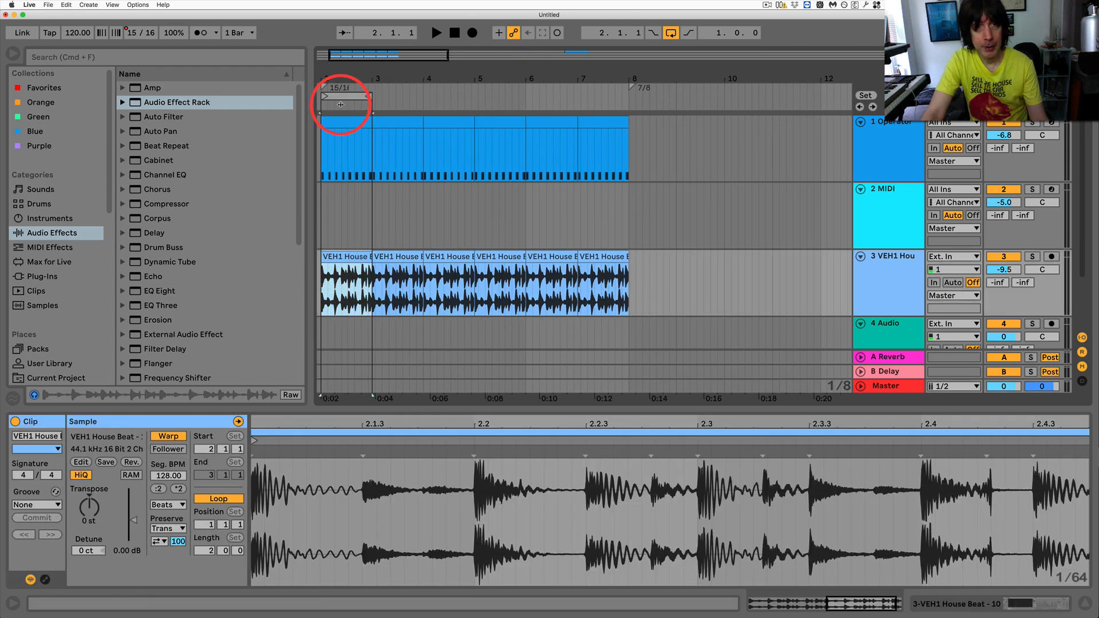
left_click(344, 122, "shift")
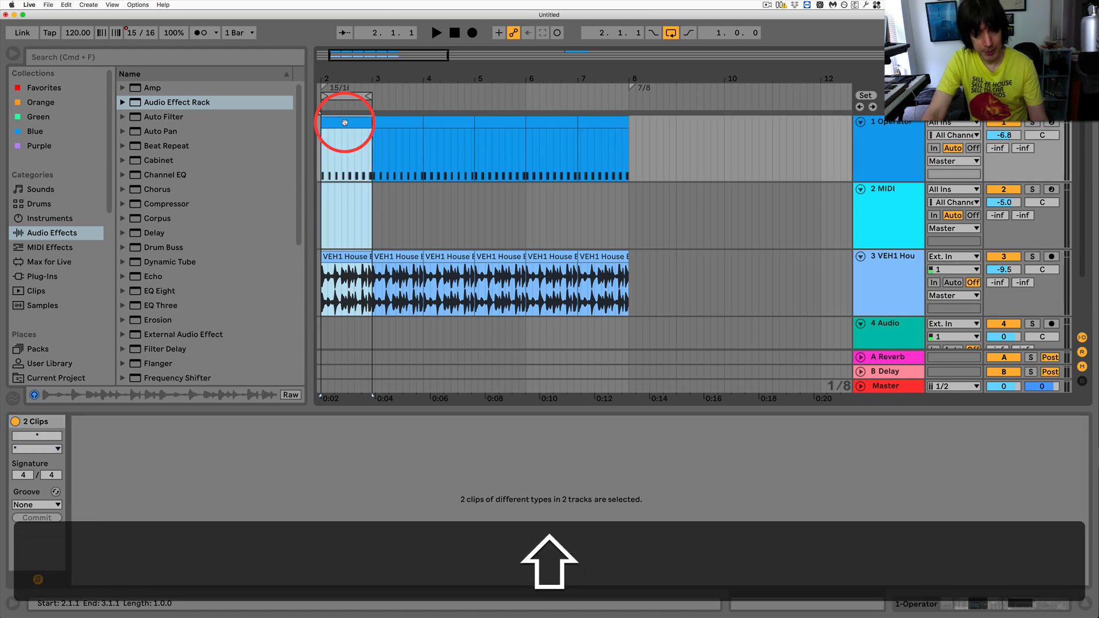
key("super+c")
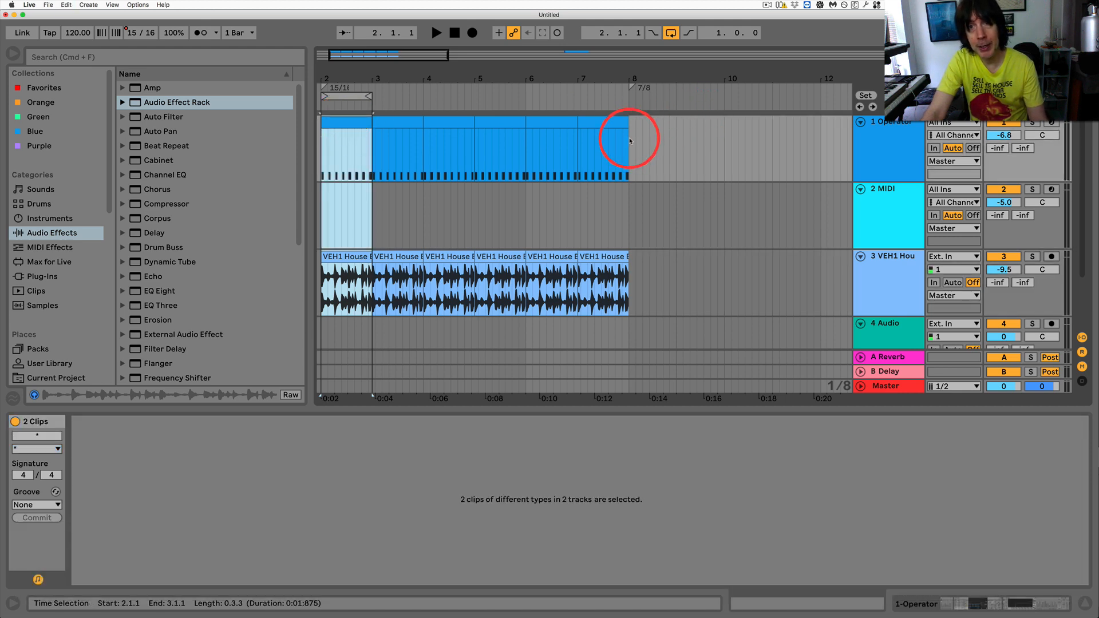
left_click(630, 142)
key("super+v")
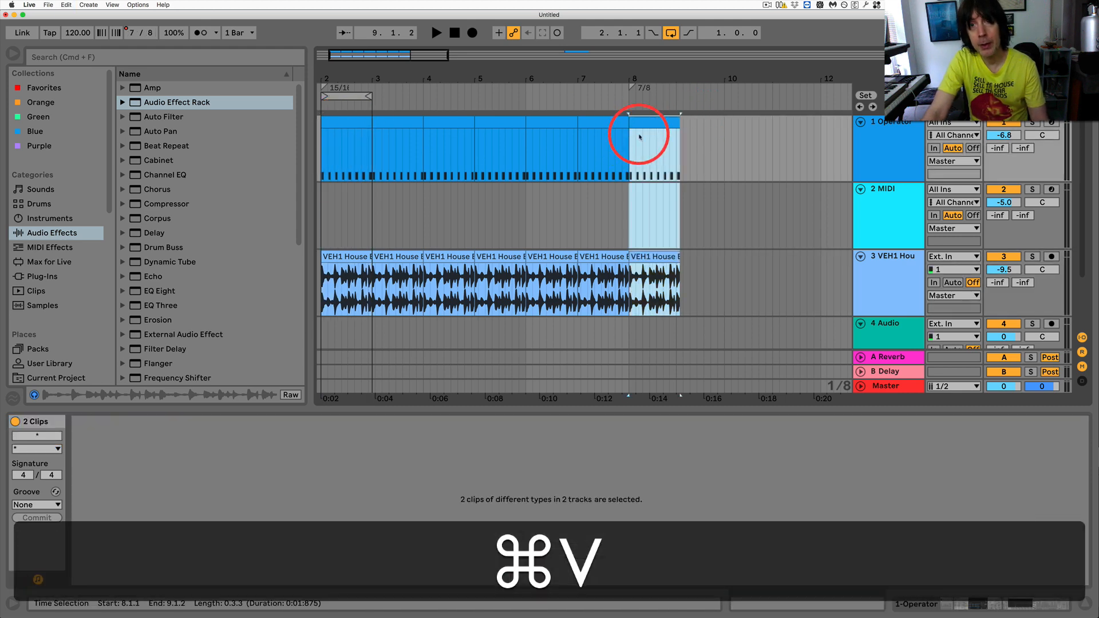
Step: Trim the pasted MIDI and house beat clips to end at 9.1.1 and duplicate both three times, up to bar 12
left_click_drag(672, 80, 678, 106)
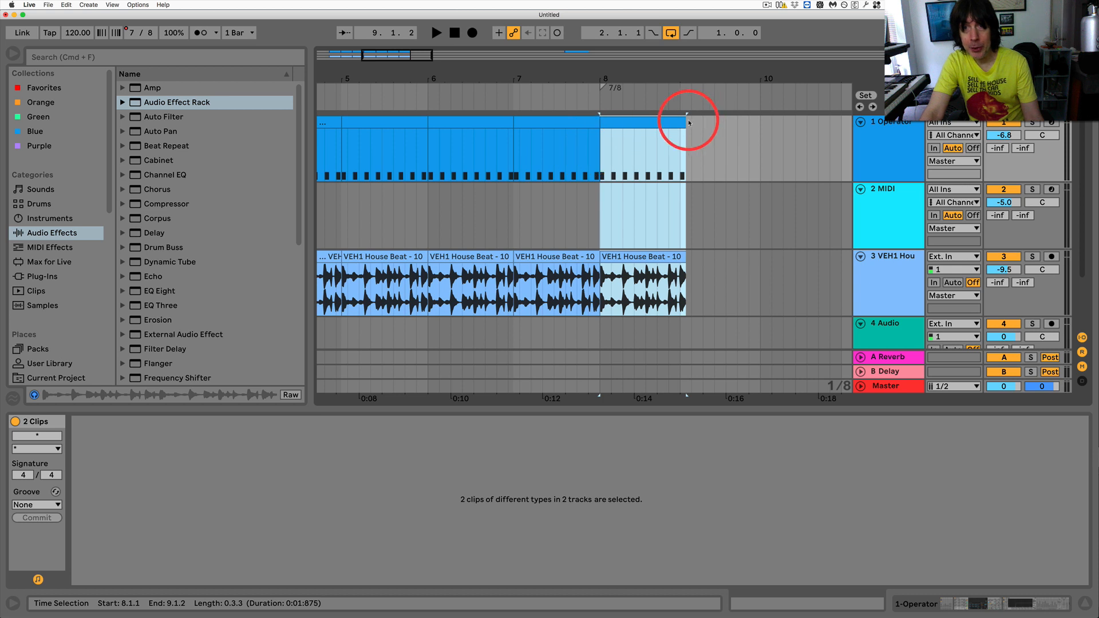
left_click_drag(686, 121, 680, 121)
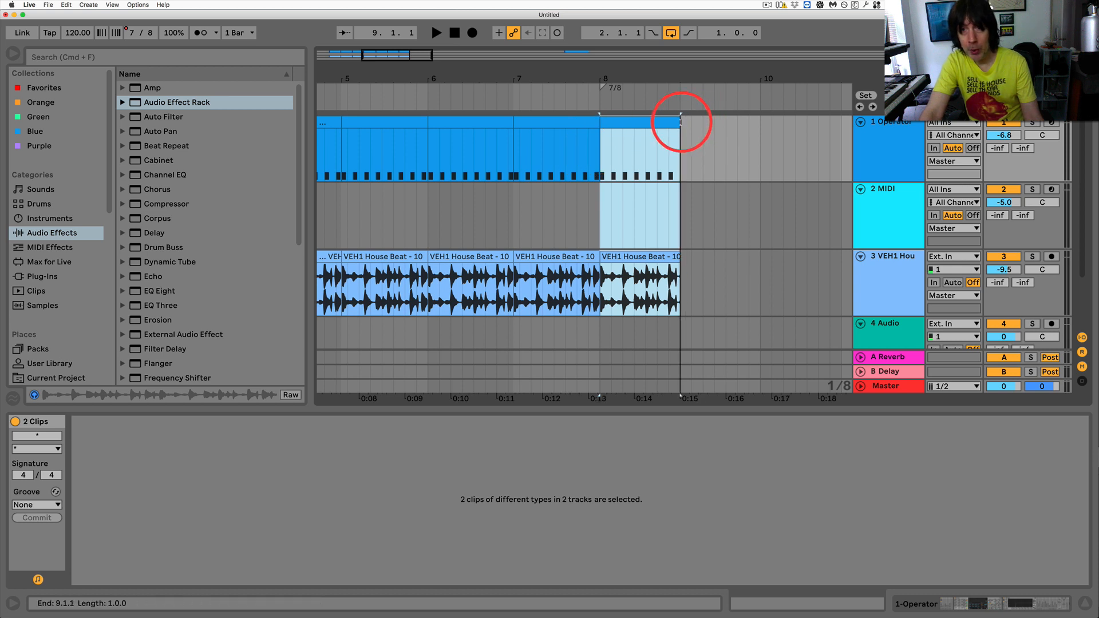
left_click(664, 121)
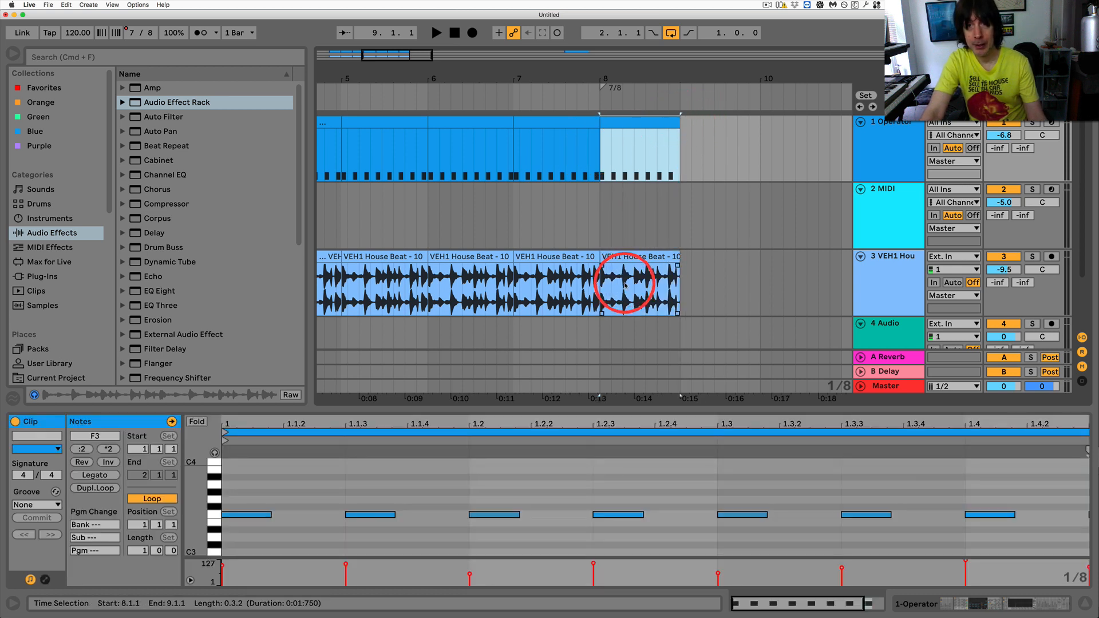
left_click(636, 257, "shift")
key("super+d")
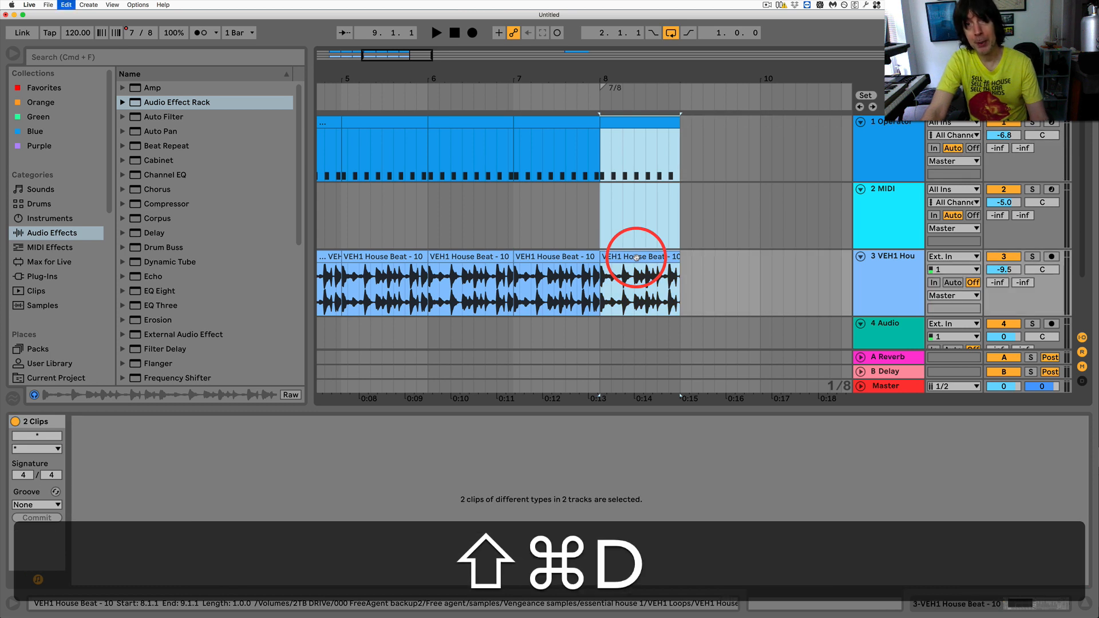
key("super+d")
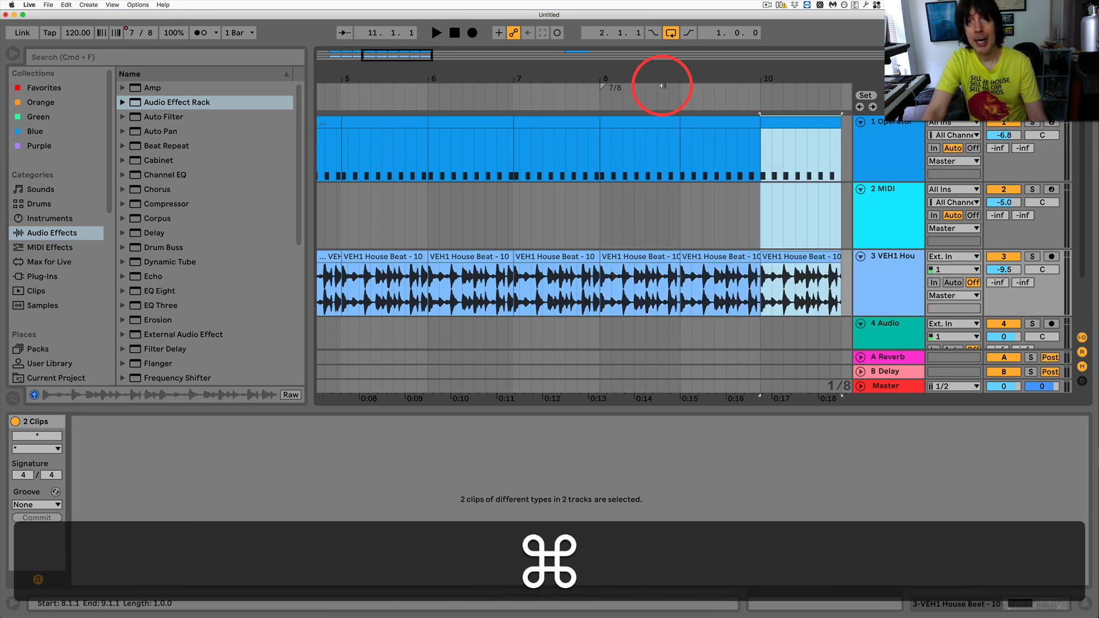
key("super+d")
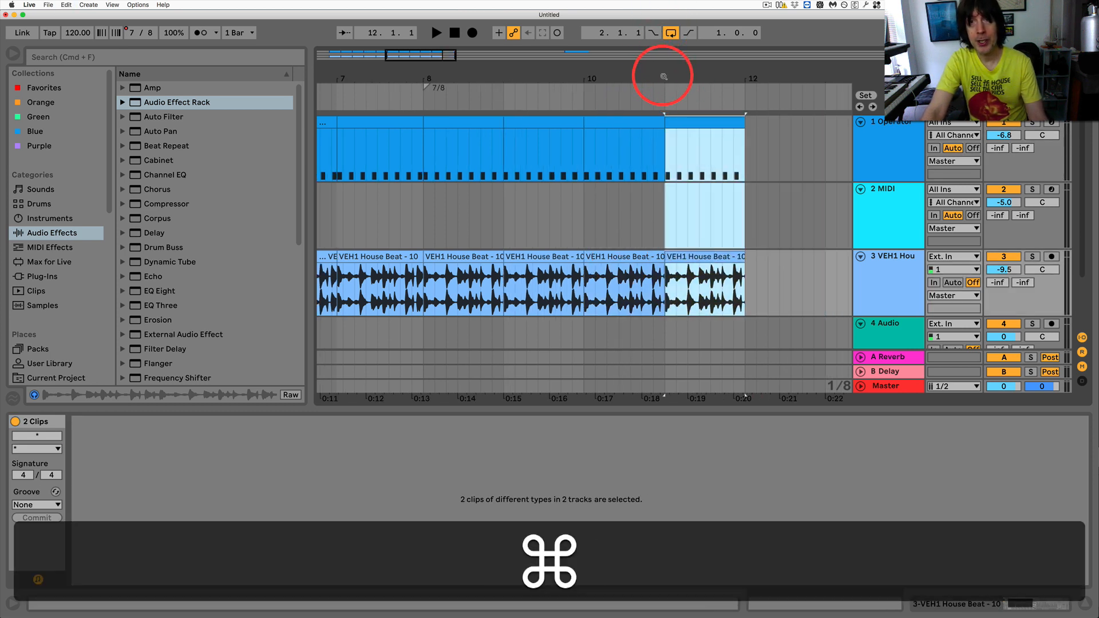
Step: Cut the time between bars 4 and 8 out of the arrangement, moving the 7/8 section to bar 4
left_click_drag(677, 59, 664, 73)
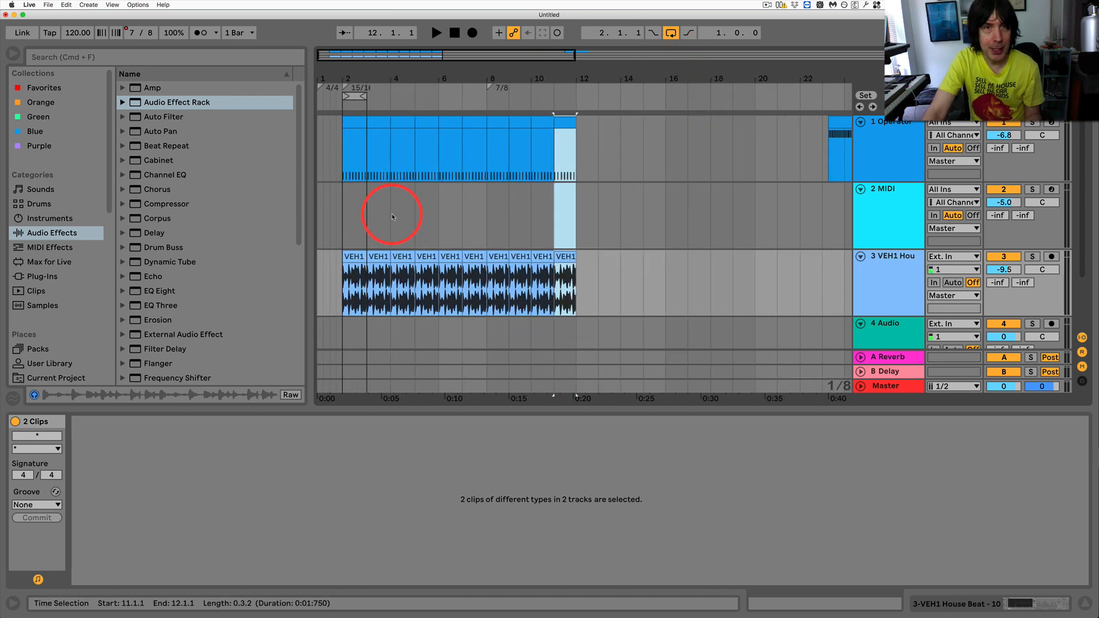
left_click_drag(392, 216, 484, 95)
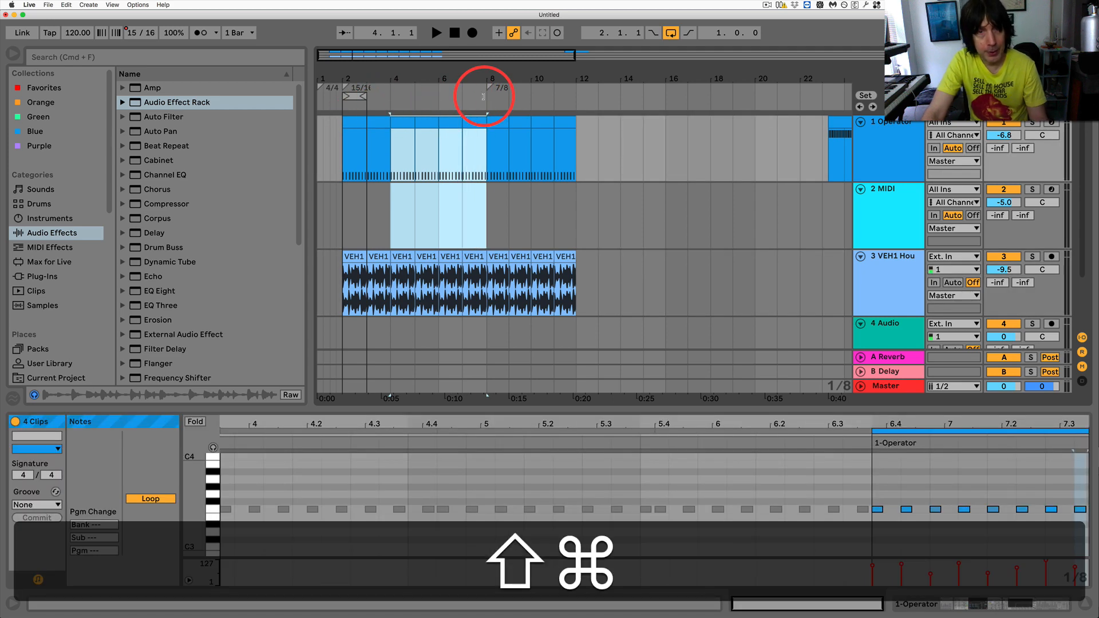
key("shift+super+x")
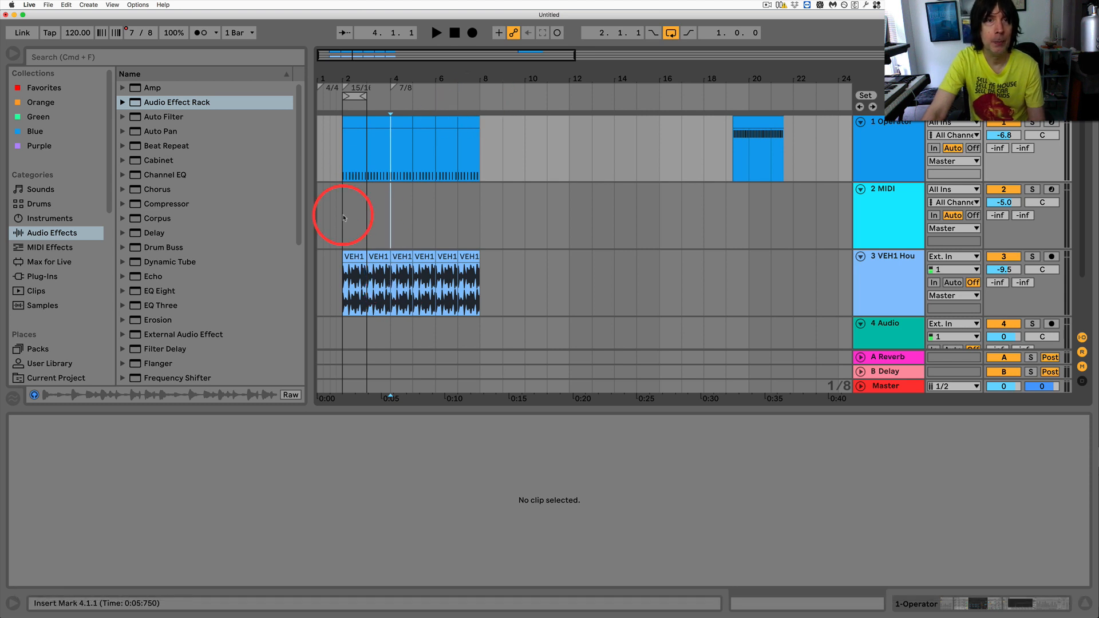
Step: Extend the loop brace from 2.1.1 to a length of 5.13.0, covering all the clips, and play the loop
left_click(342, 157)
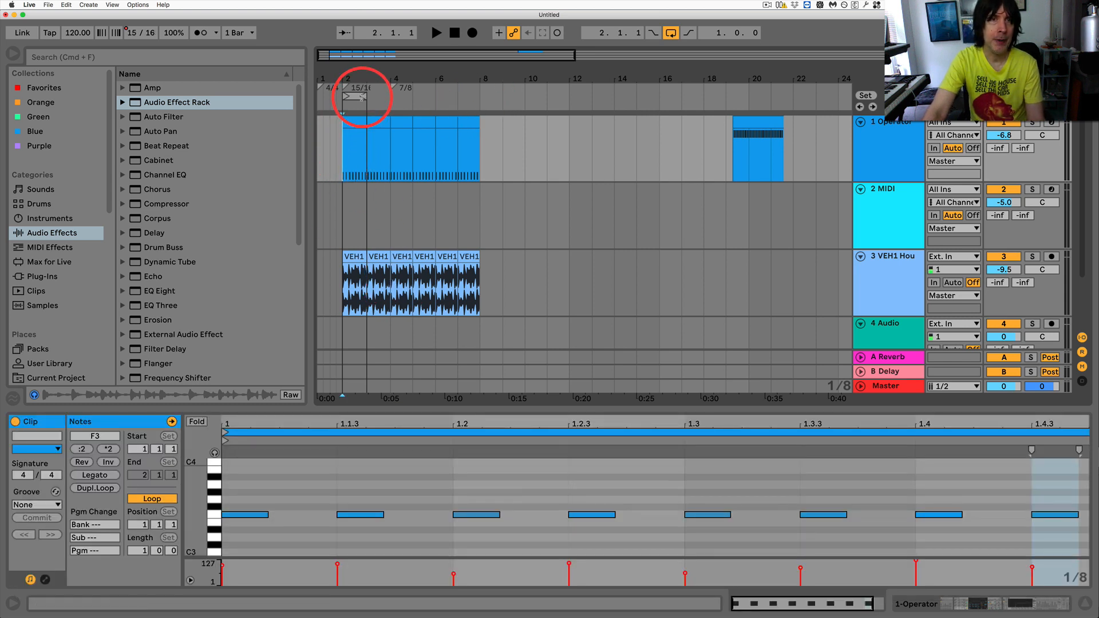
left_click_drag(365, 96, 484, 100)
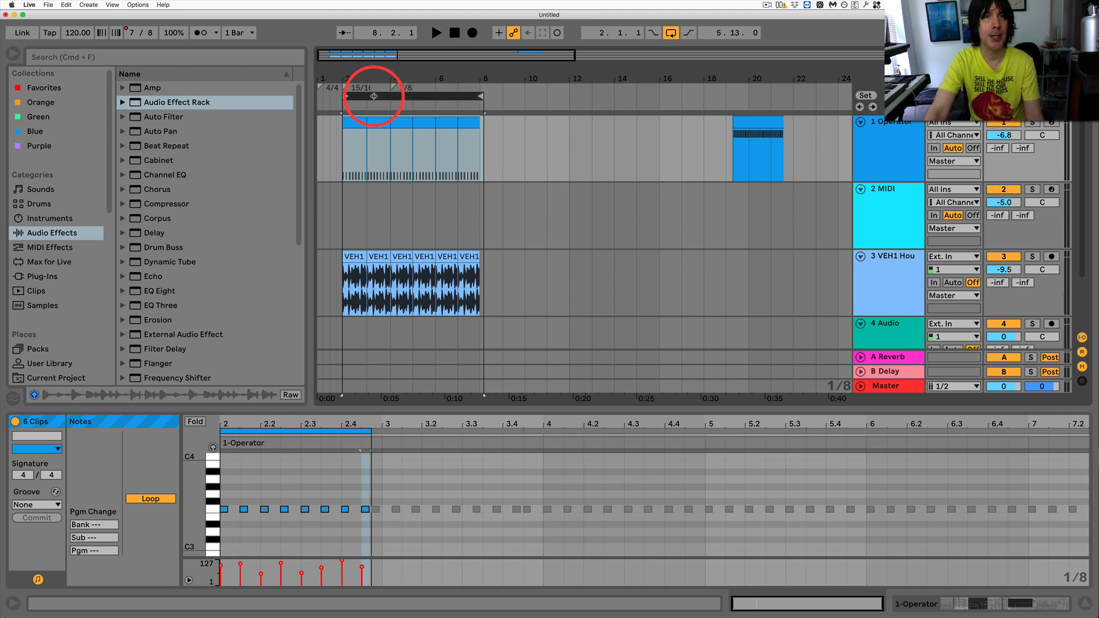
key("space")
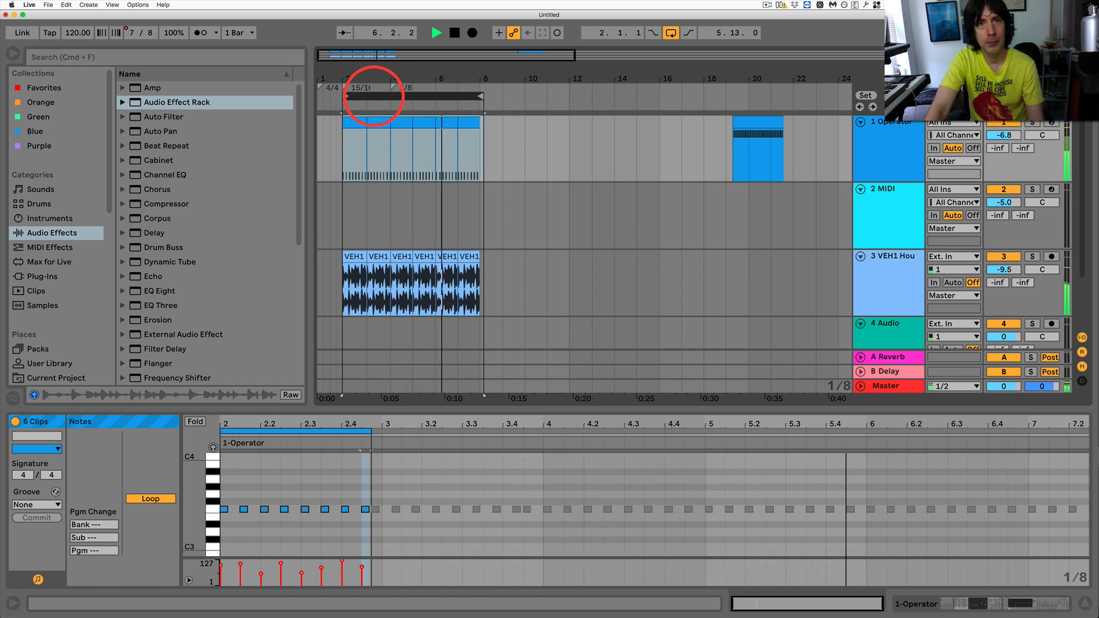
Step: Shorten the loop brace to a length of 4.12.0, leaving out the last clip, and play the loop
key("space")
left_click_drag(483, 95, 455, 95)
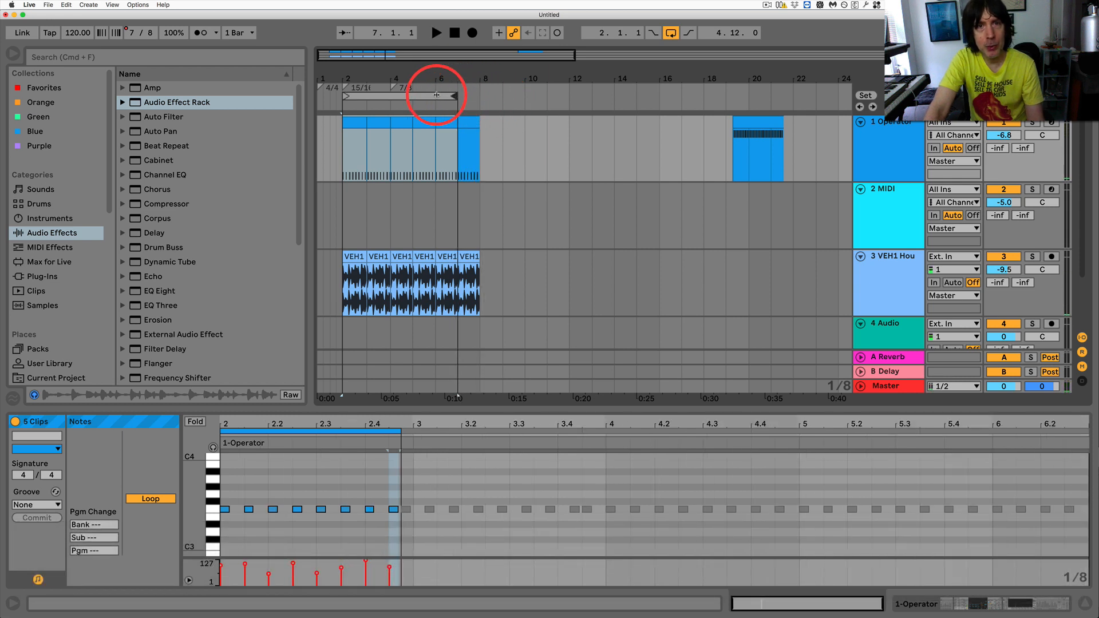
left_click(437, 95)
key("space")
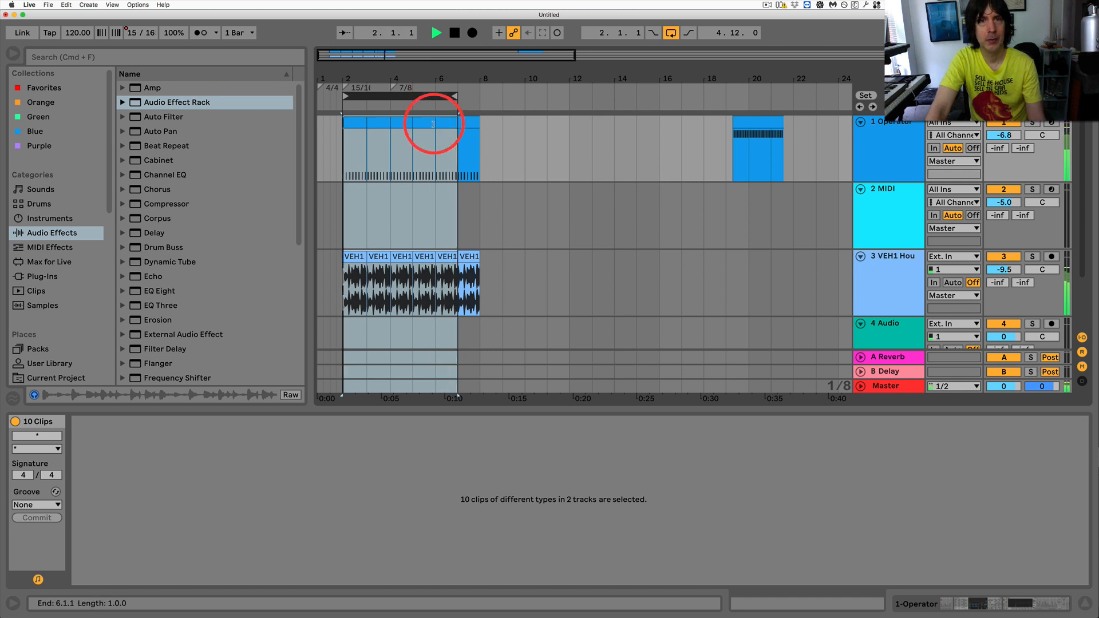
key("space")
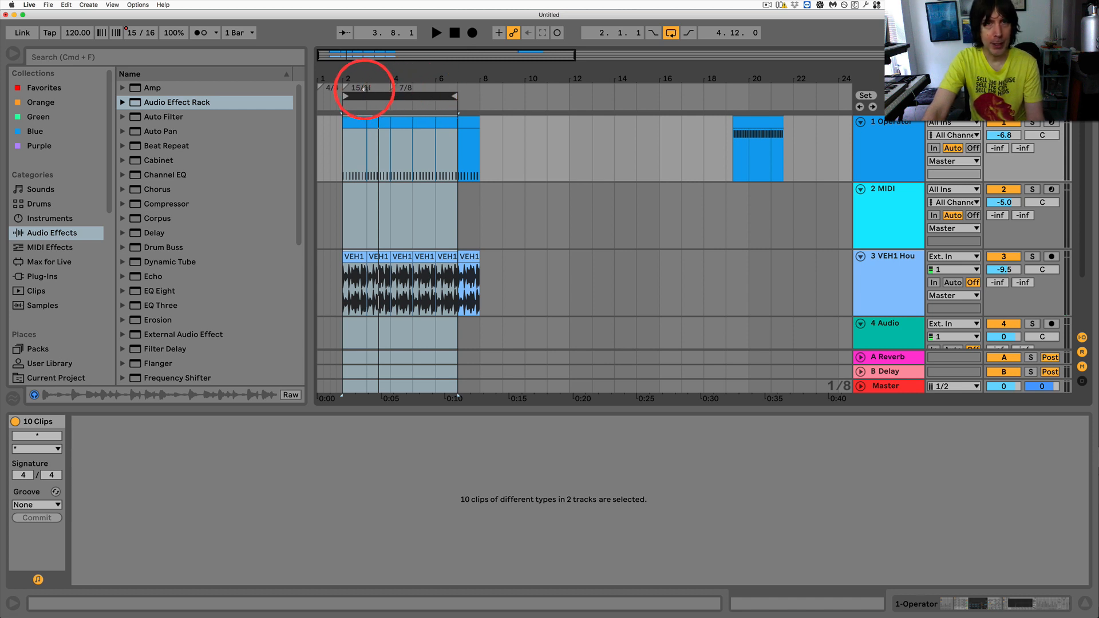
Step: Solo the Operator track and play the loop across the change from 15/16 to 7/8
right_click(406, 87)
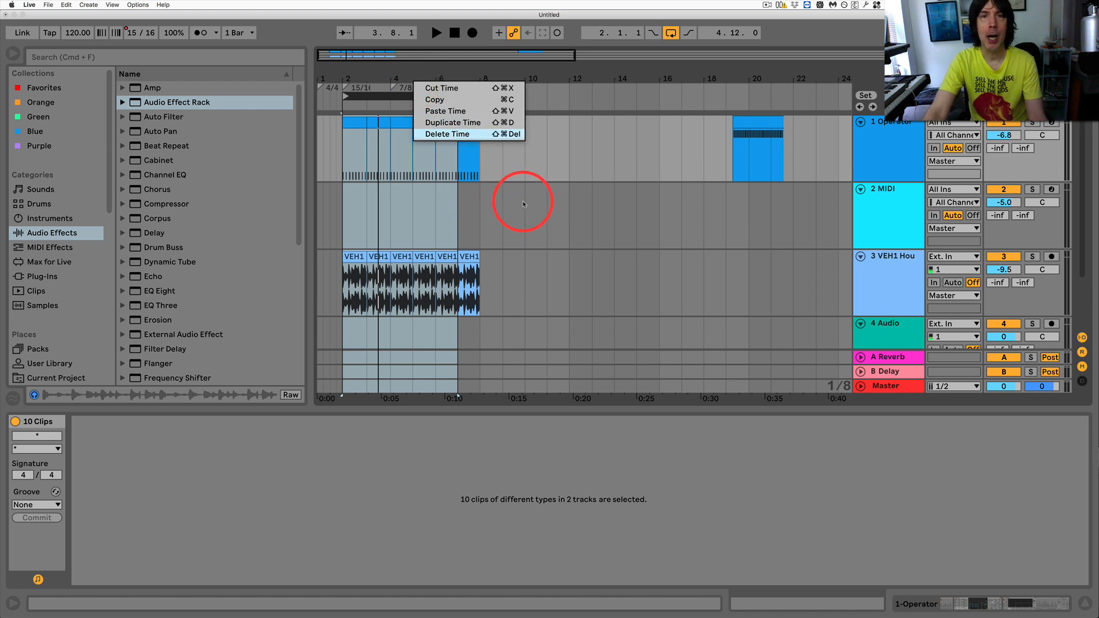
left_click(503, 214)
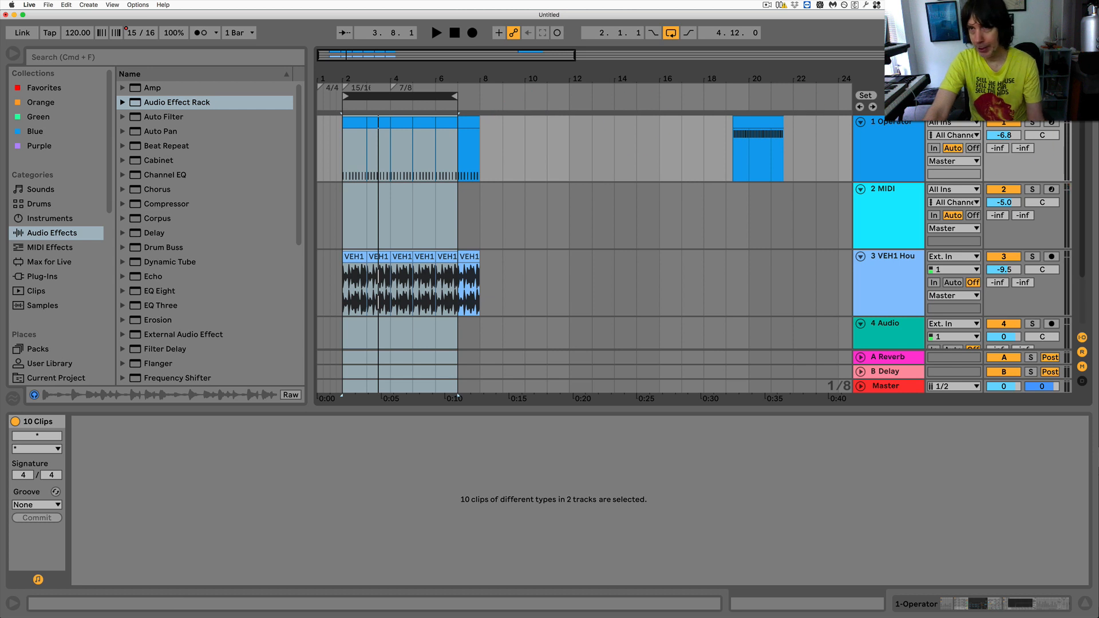
key("space")
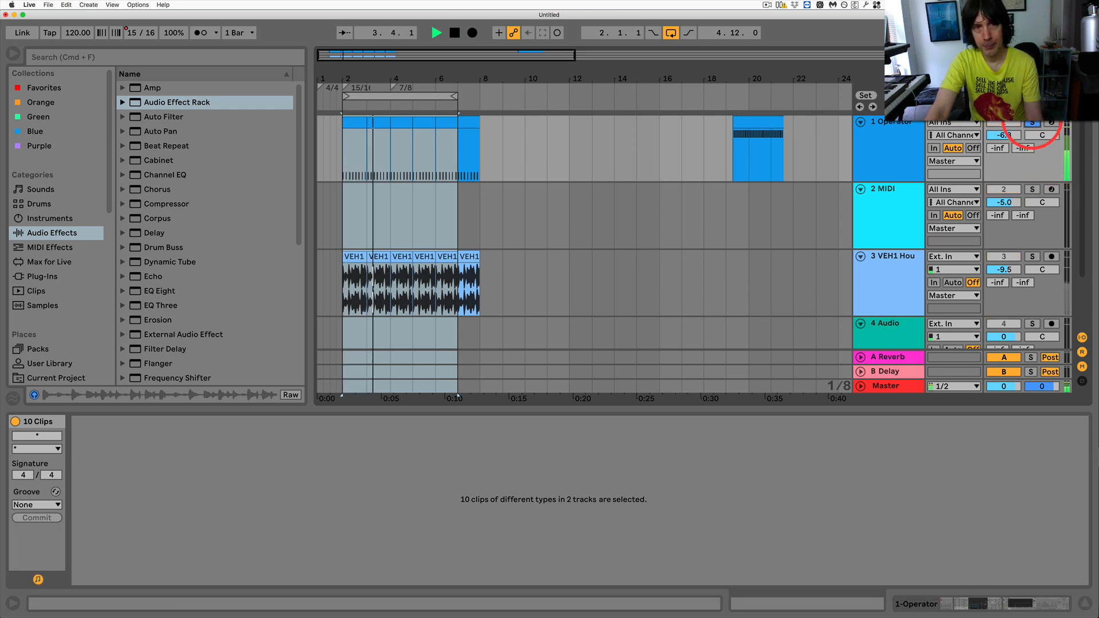
key("space")
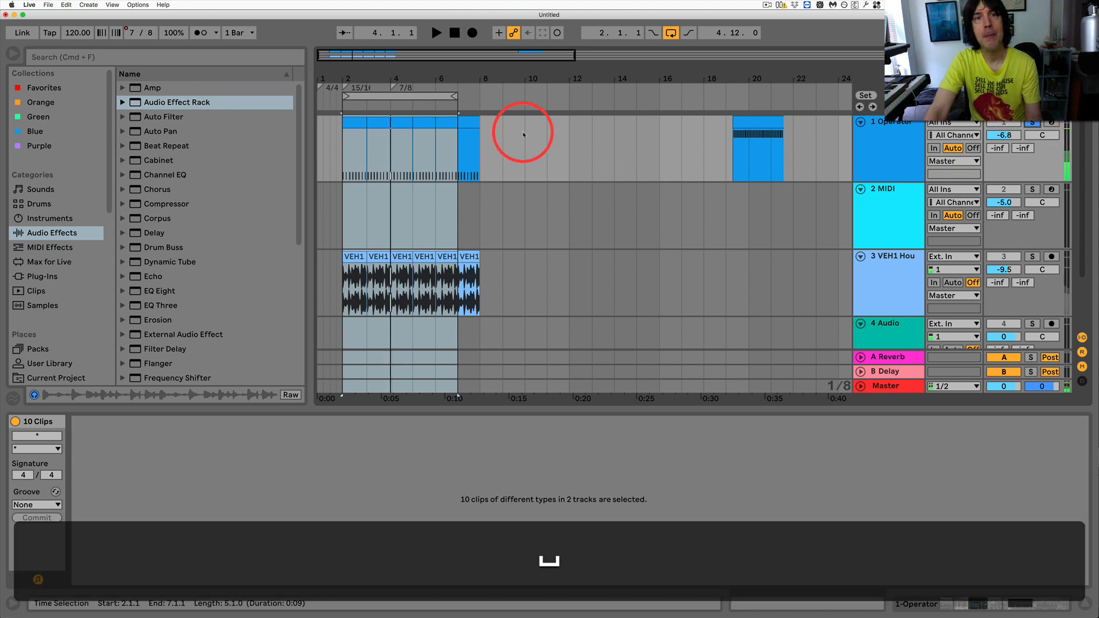
Step: Move the house beat and MIDI clips of bar 2 to 1.1.1, extending the house beat clip to 2.1.1
left_click(352, 124)
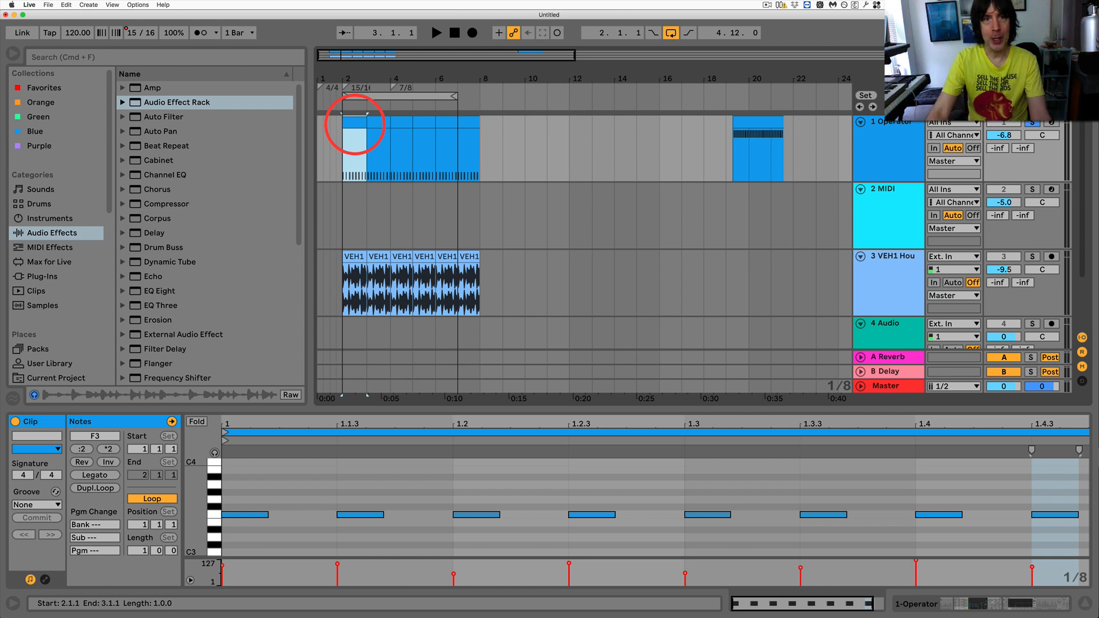
left_click(343, 291)
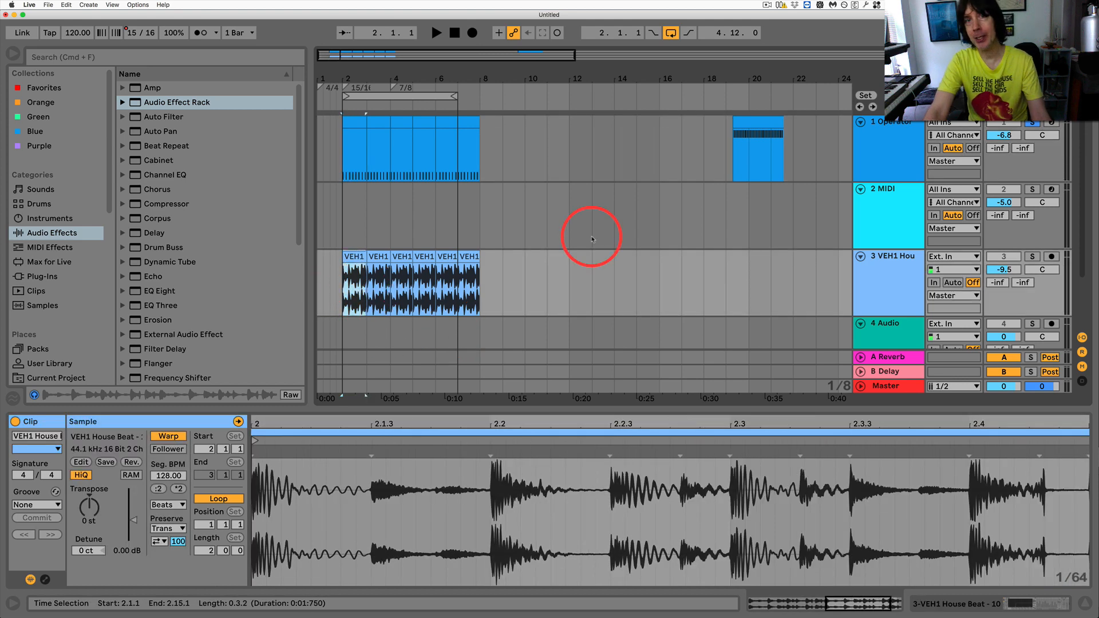
left_click(377, 95)
left_click(341, 297)
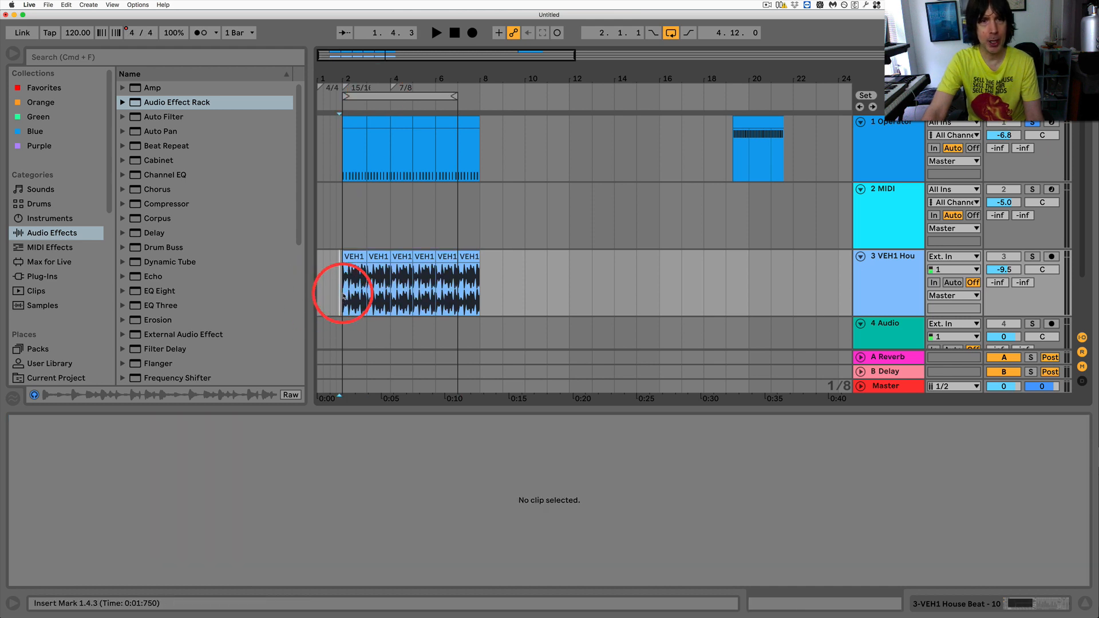
left_click_drag(356, 256, 320, 255)
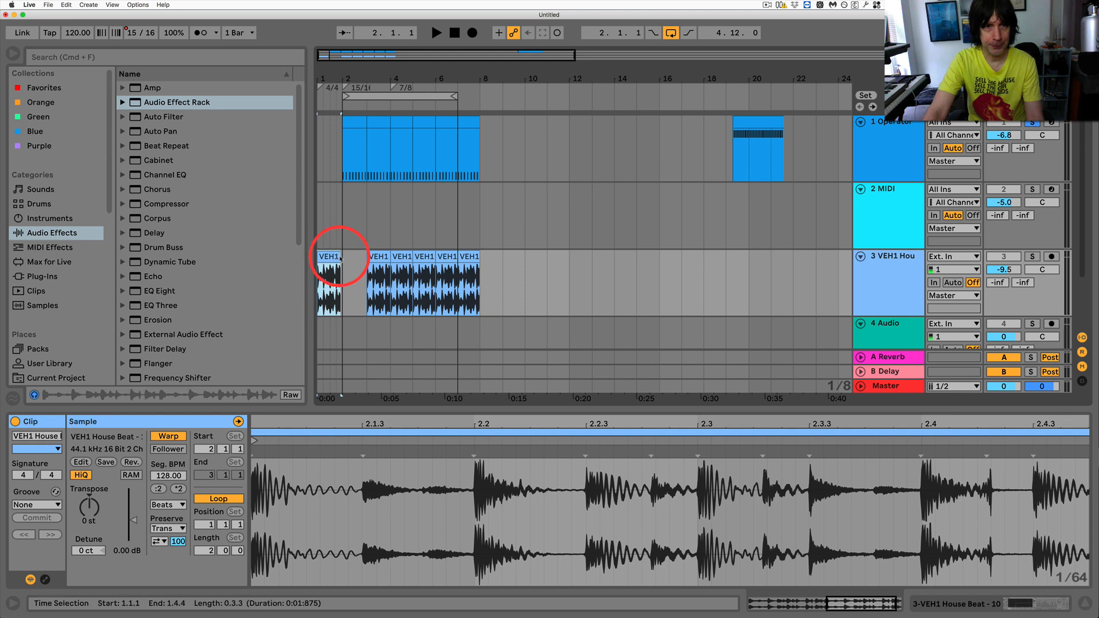
key("super+z")
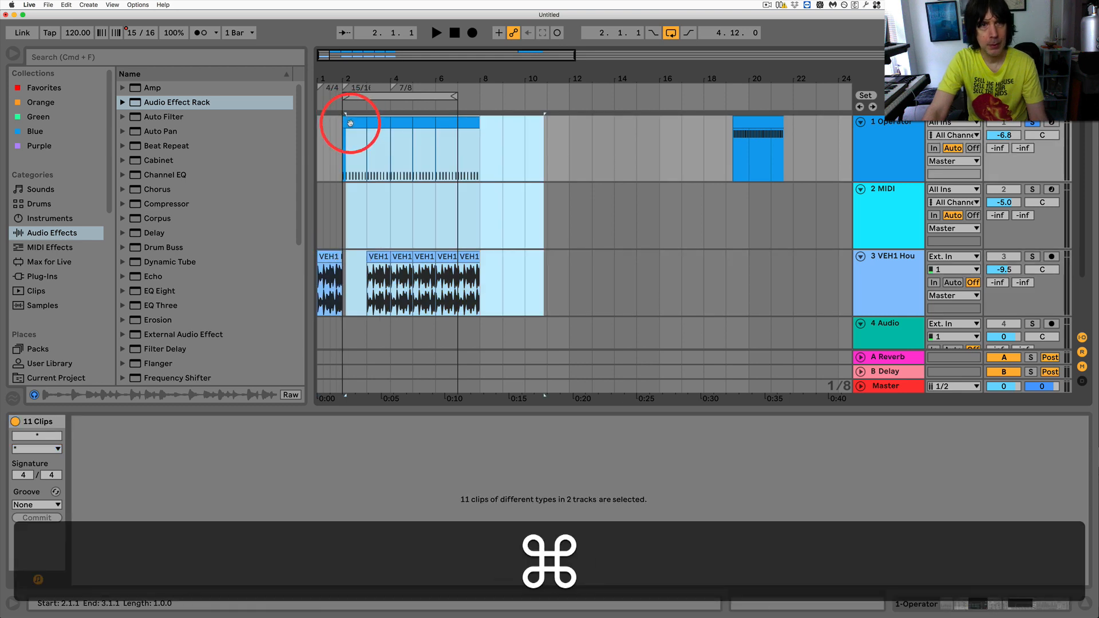
left_click(352, 121)
left_click_drag(354, 123, 319, 124)
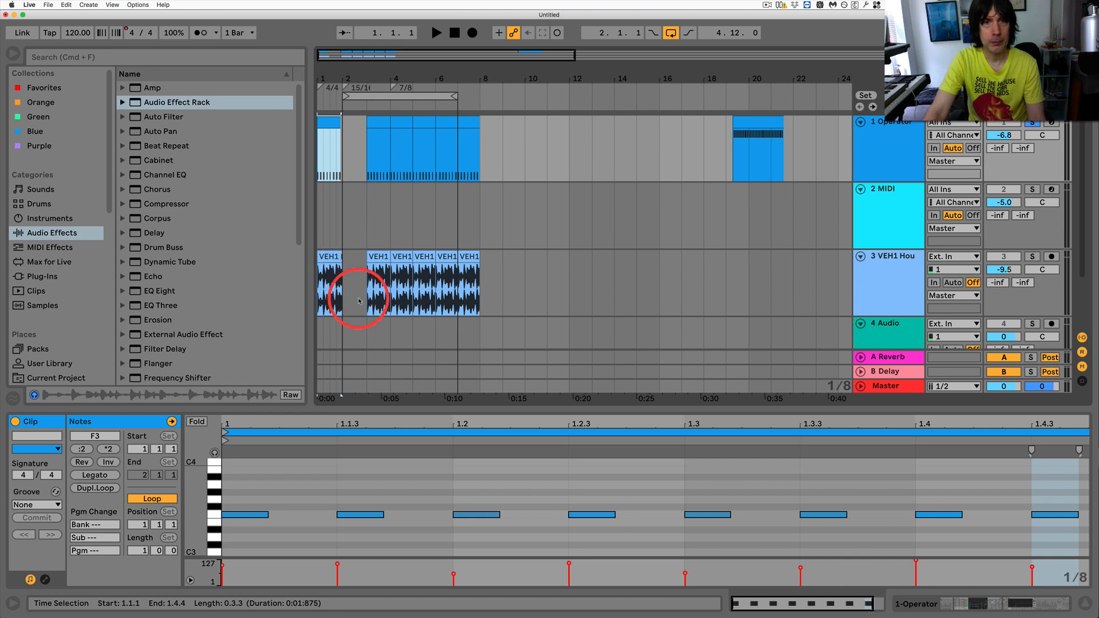
Step: Delete the remaining clips between bars 3 and 8 on both tracks and set the loop brace to 1.1.1 with a length of 1.0.0
left_click_drag(366, 286, 493, 111)
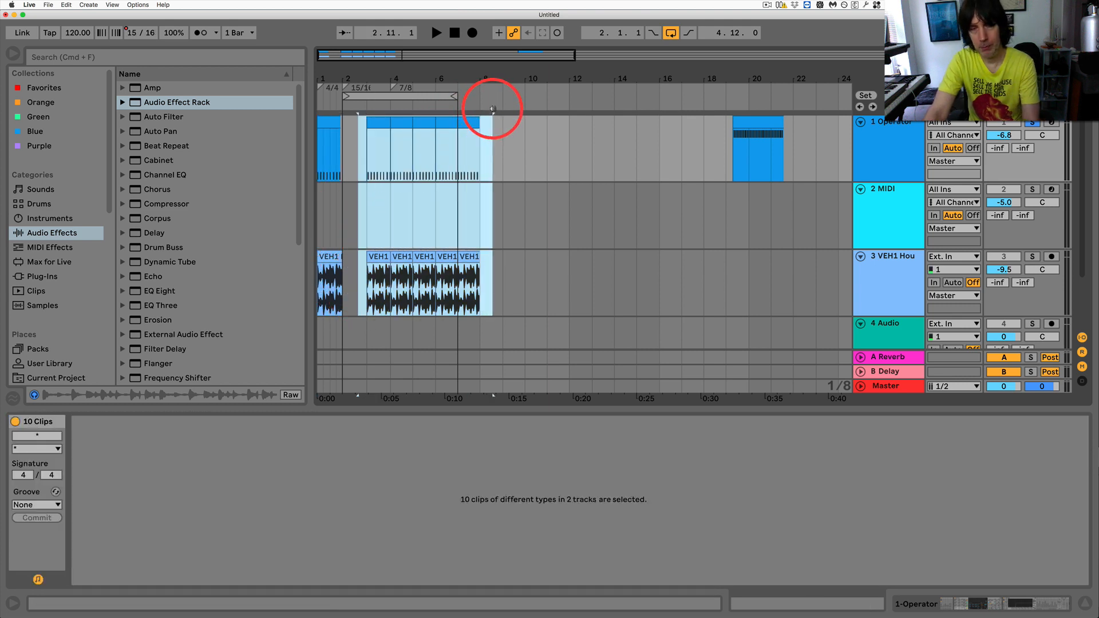
key("BackSpace")
left_click_drag(372, 99, 347, 98)
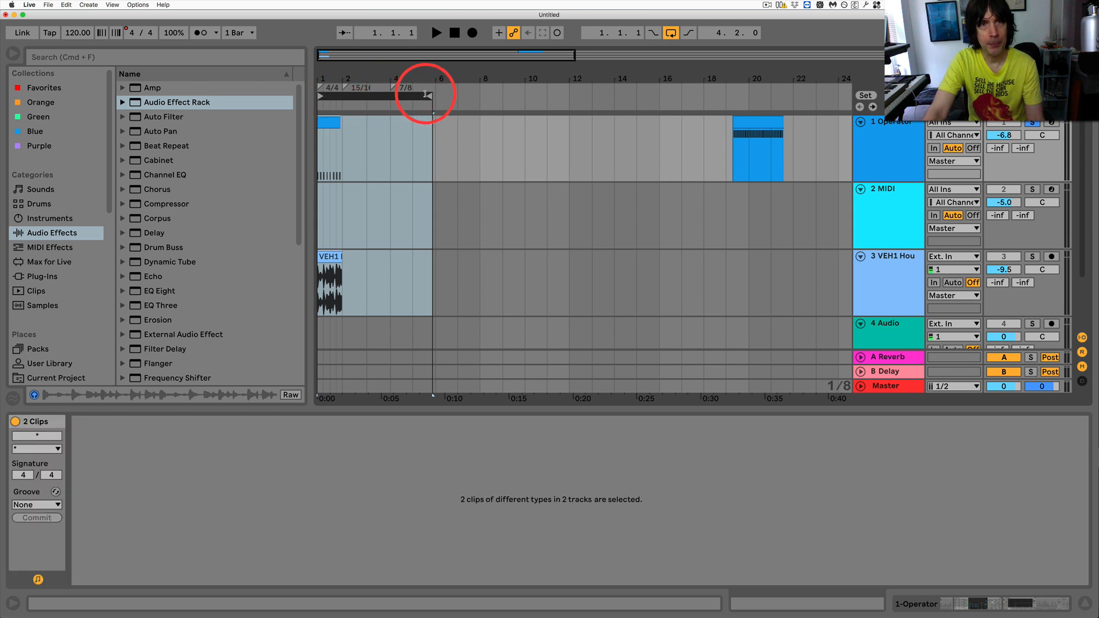
left_click_drag(423, 95, 341, 103)
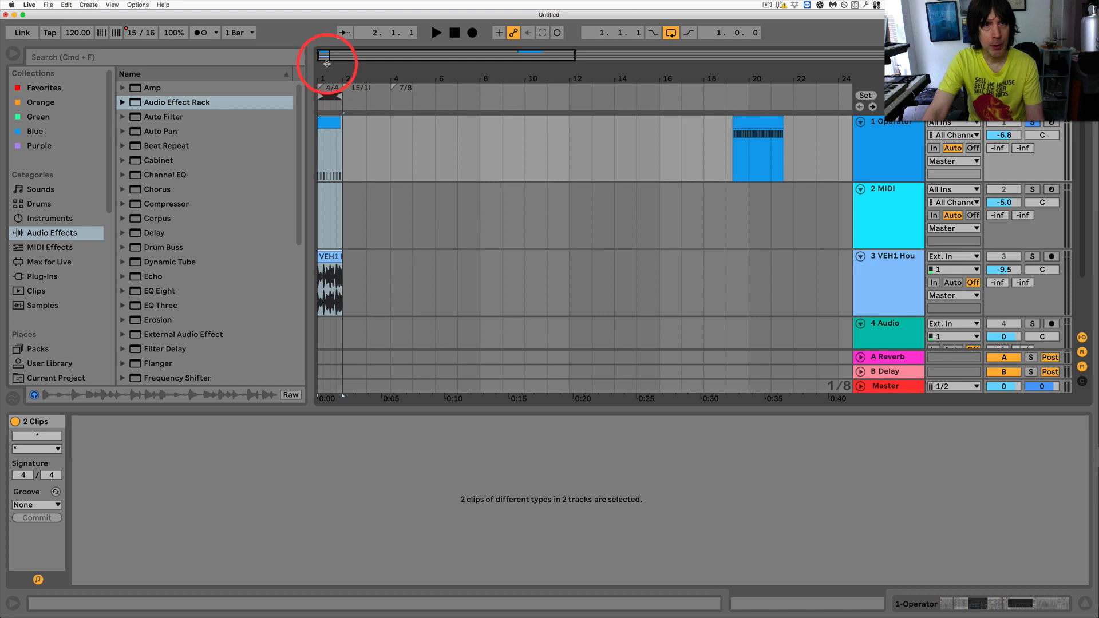
Step: Extend the MIDI clip's end to 2.1.1 so it fills the 4/4 bar, and play the one-bar loop
left_click_drag(318, 71, 310, 70)
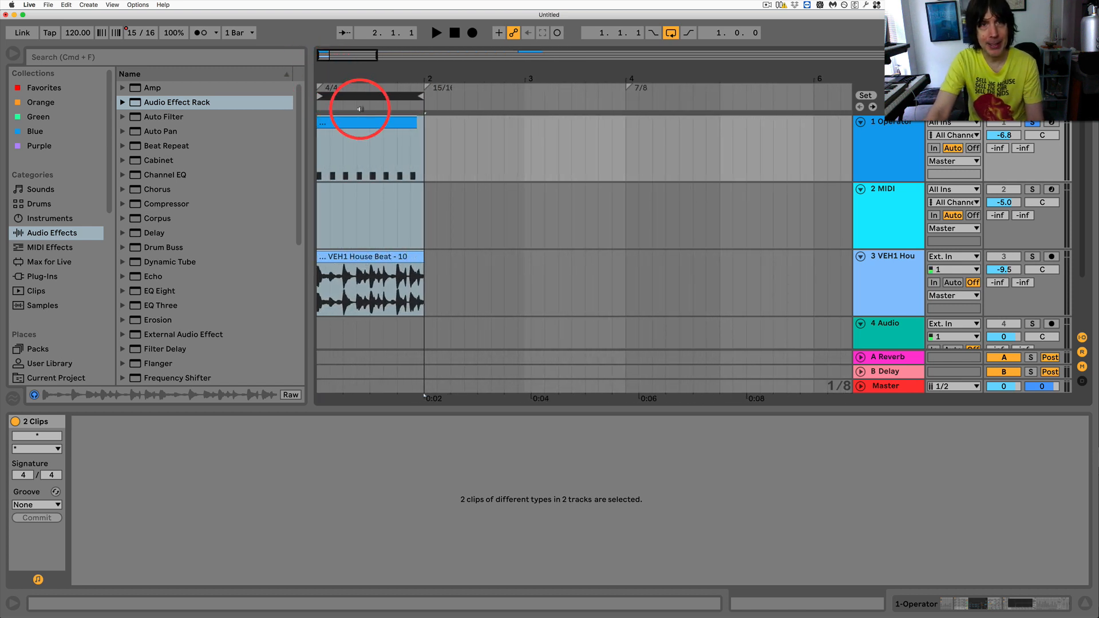
left_click(398, 122)
left_click_drag(411, 122, 424, 121)
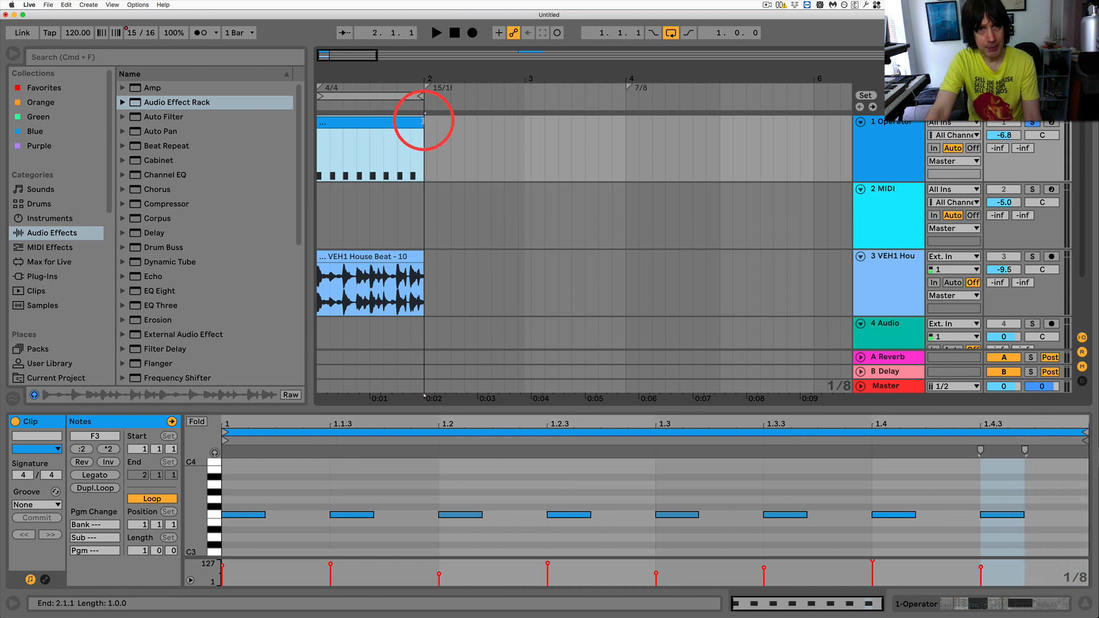
left_click(402, 95)
key("space")
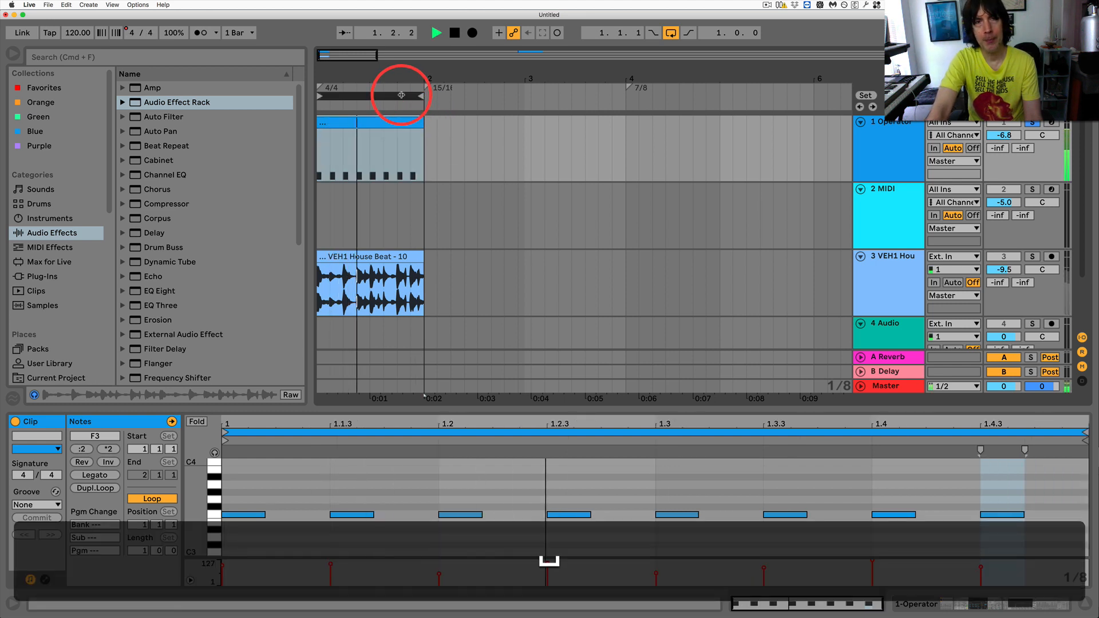
left_click_drag(413, 65, 414, 63)
key("space")
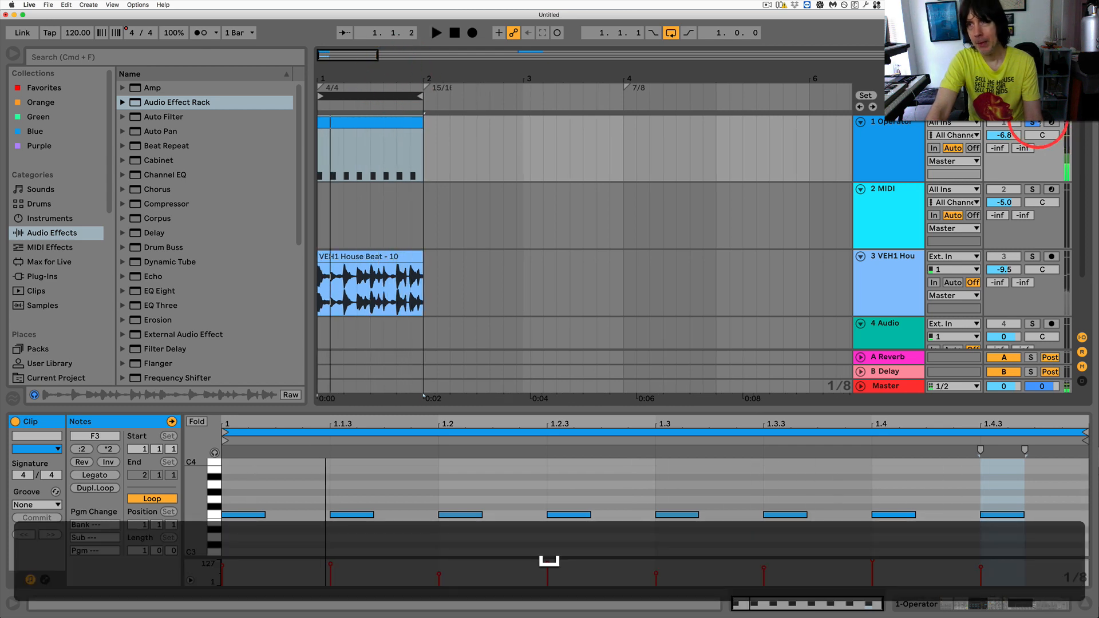
Step: Turn off solo on the Operator track and play the loop with the house beat
left_click(1031, 123)
key("space")
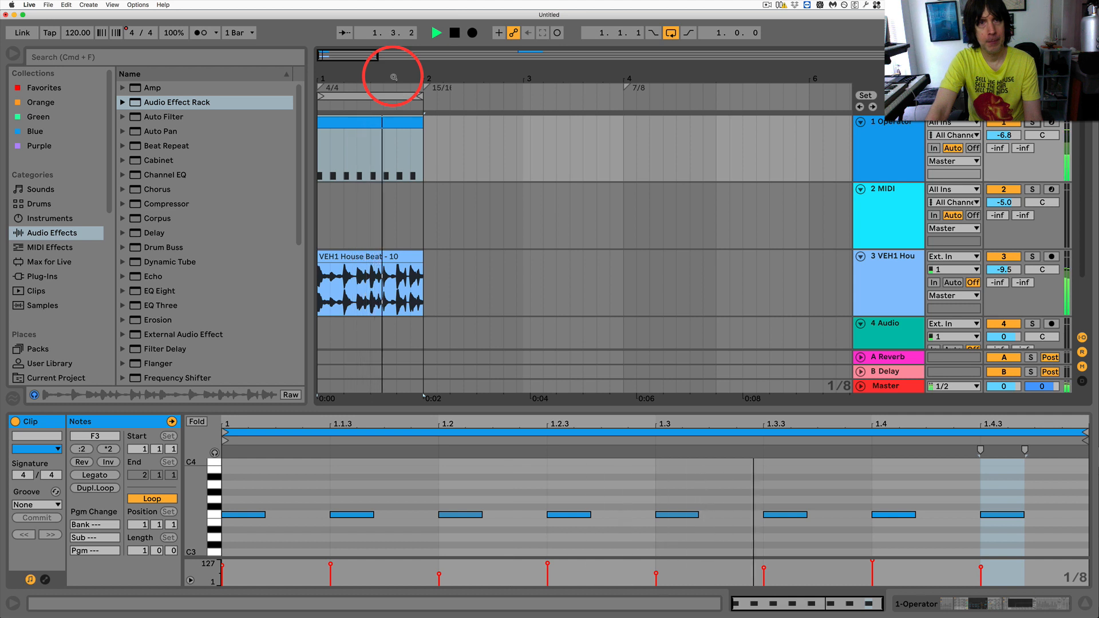
key("space")
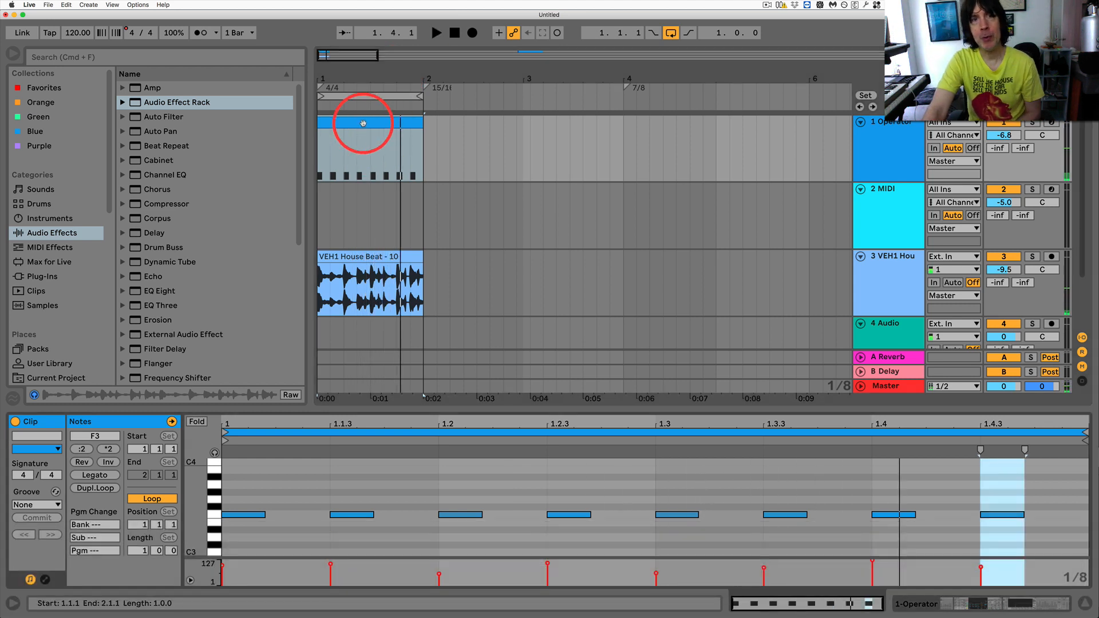
Step: Duplicate the Operator track's MIDI clip from bar 1 to 2.1.1
left_click(333, 182)
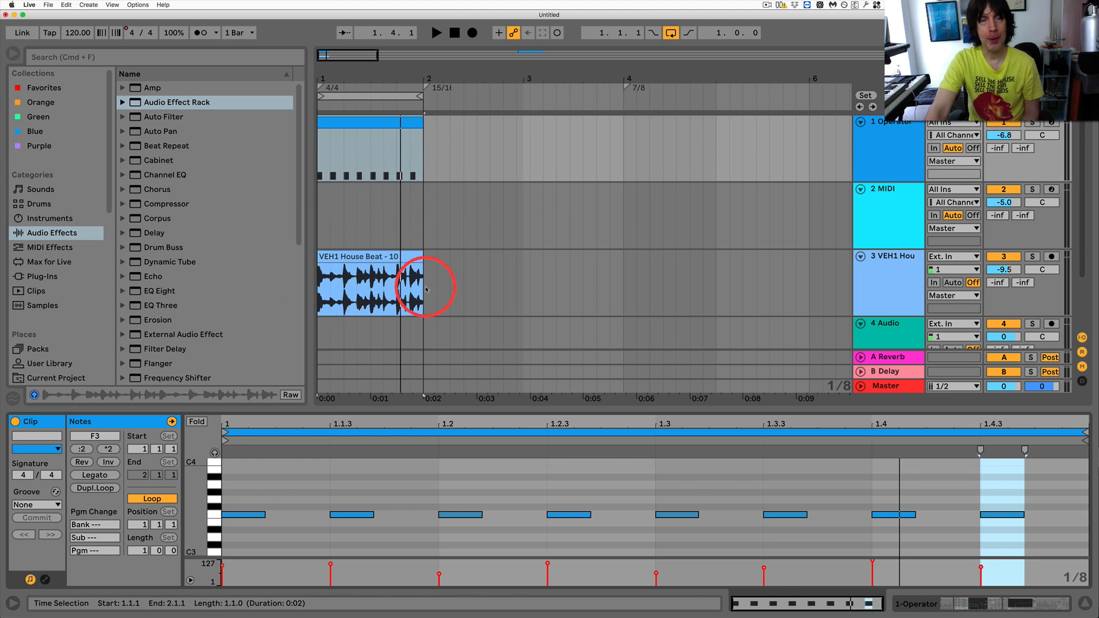
left_click(375, 123)
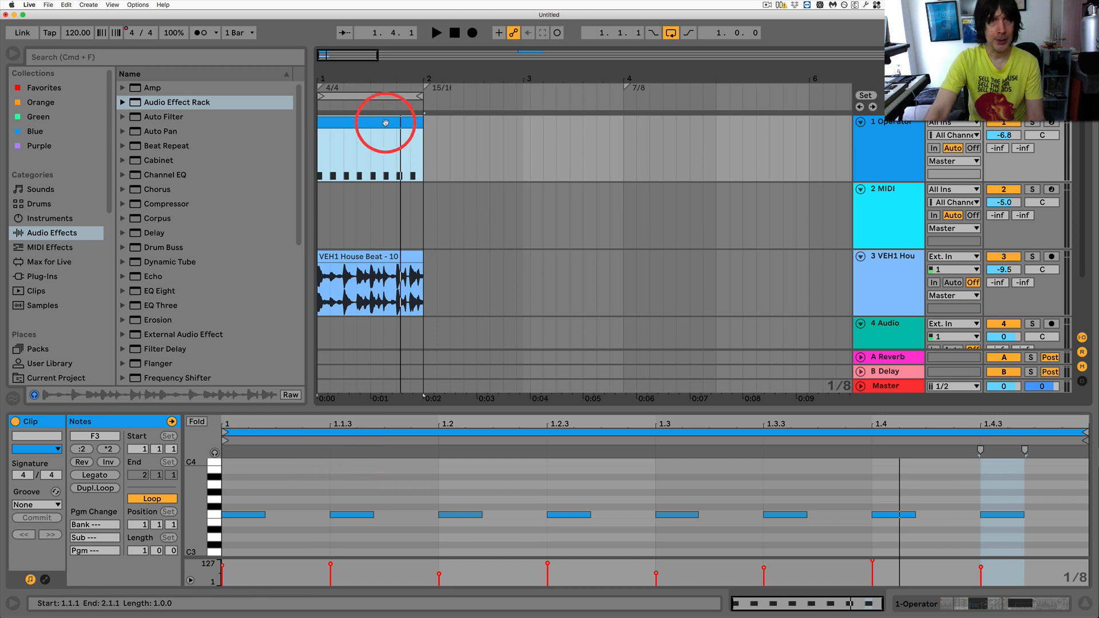
key("super+d")
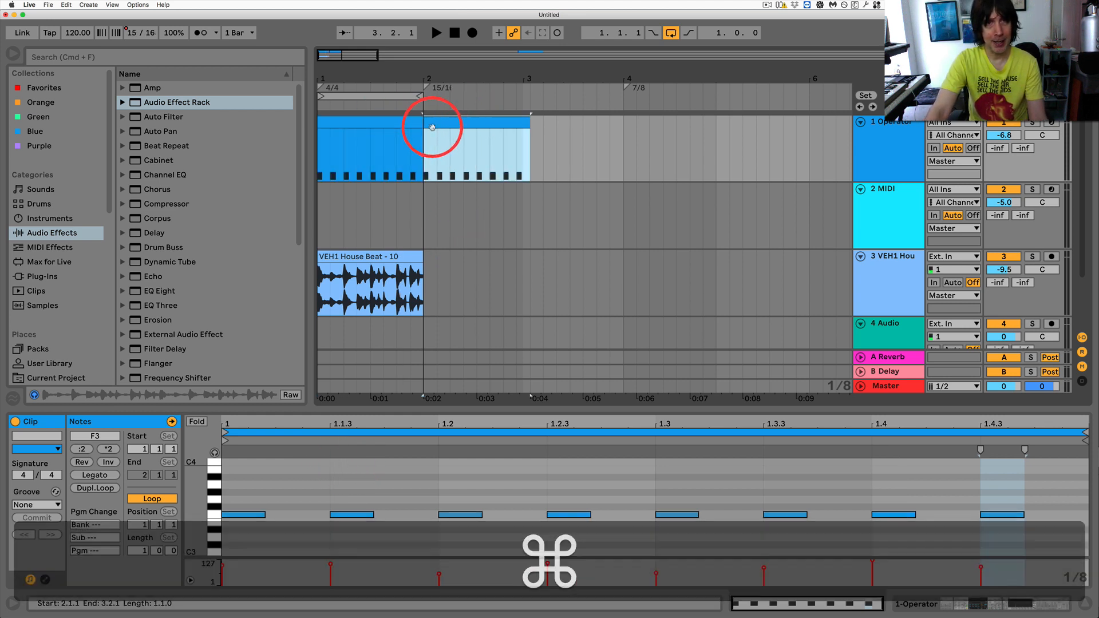
Step: In the bar 1 MIDI clip, set the note grid to 1/16 and delete every note except the first F3
left_click(393, 125)
left_click(262, 514)
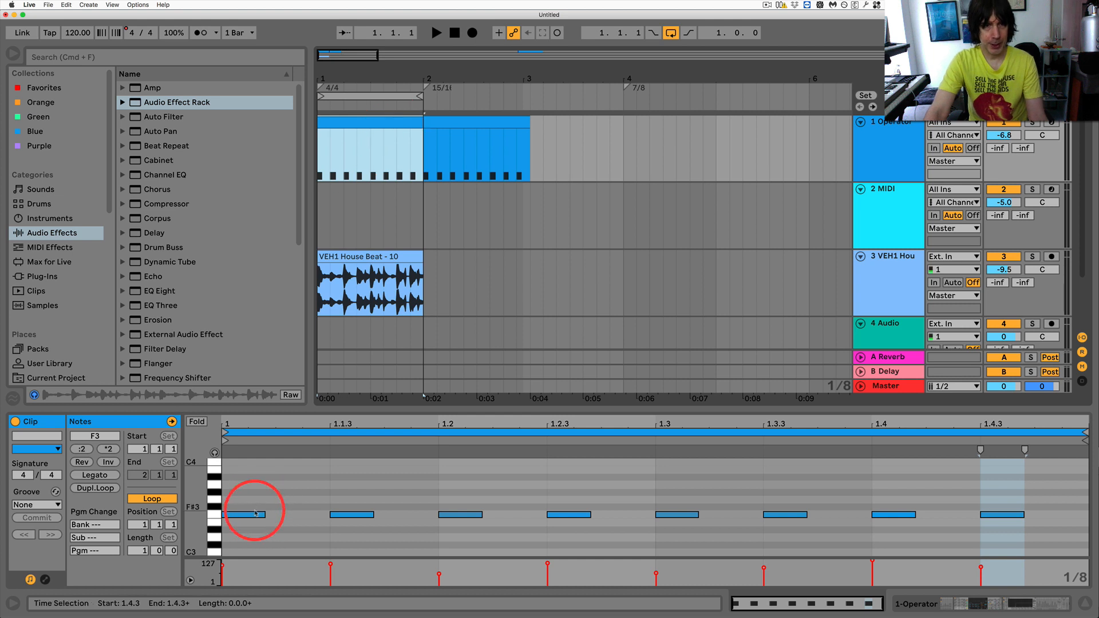
left_click(260, 515)
left_click(256, 533)
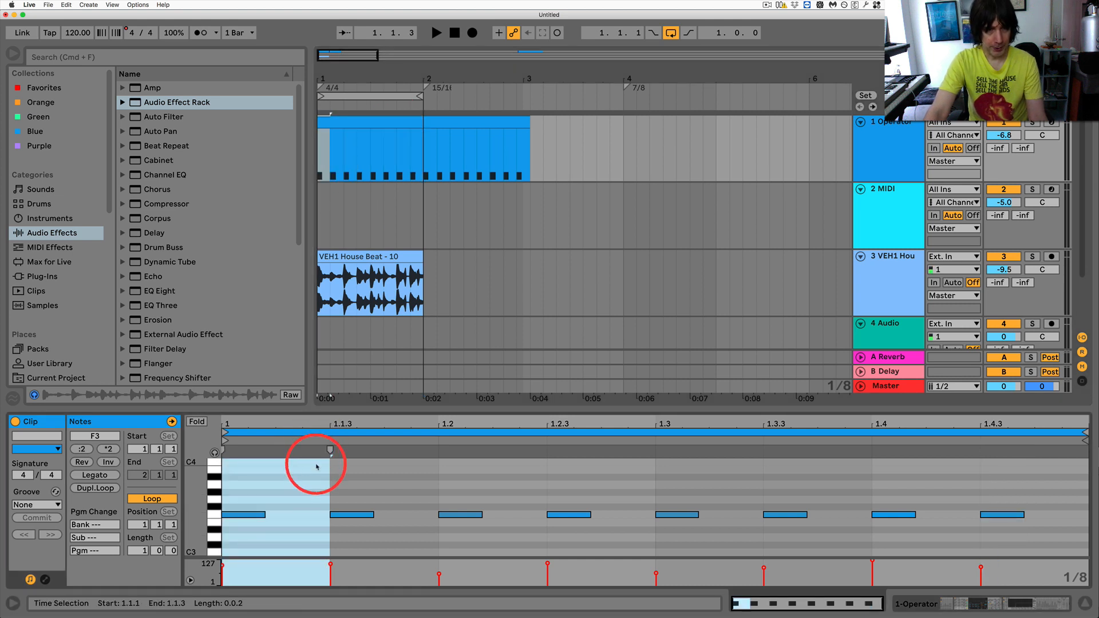
left_click_drag(316, 491, 1025, 520)
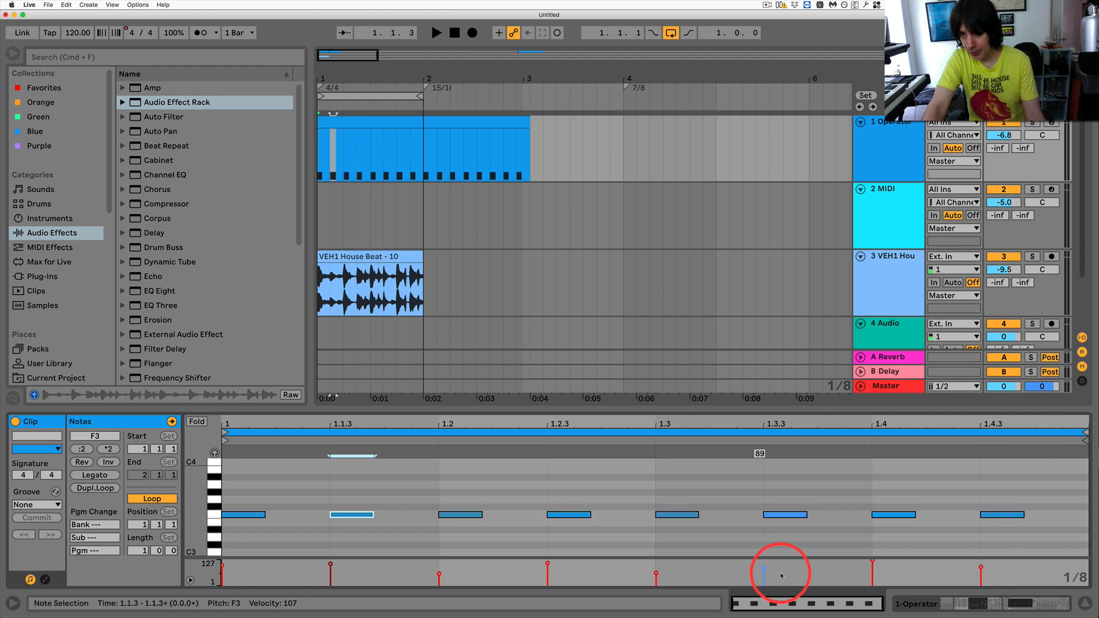
right_click(1090, 577)
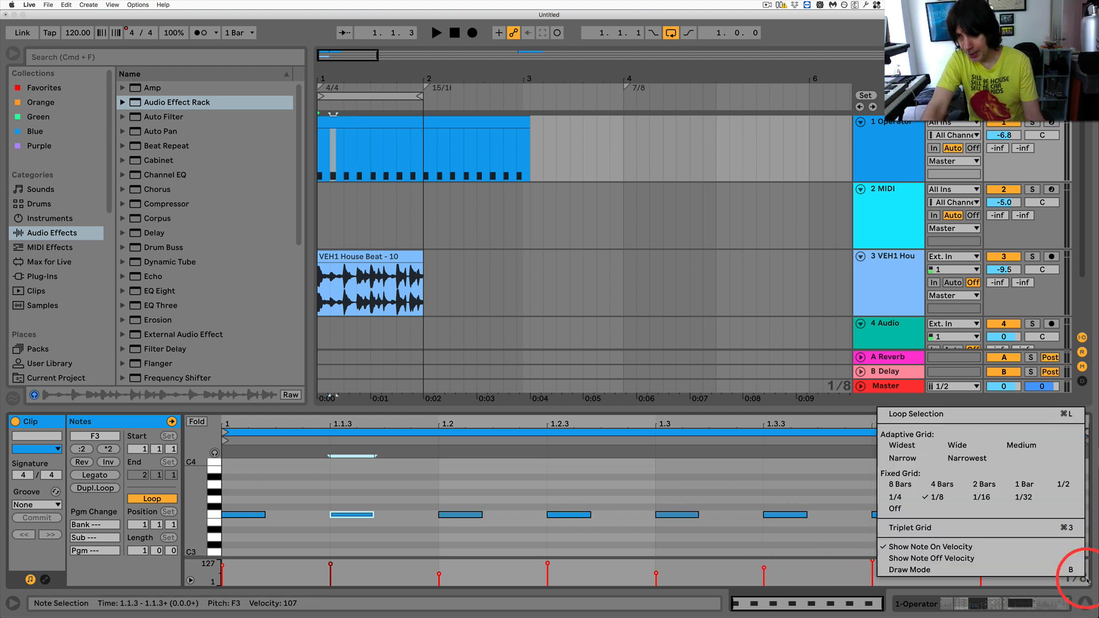
left_click(981, 497)
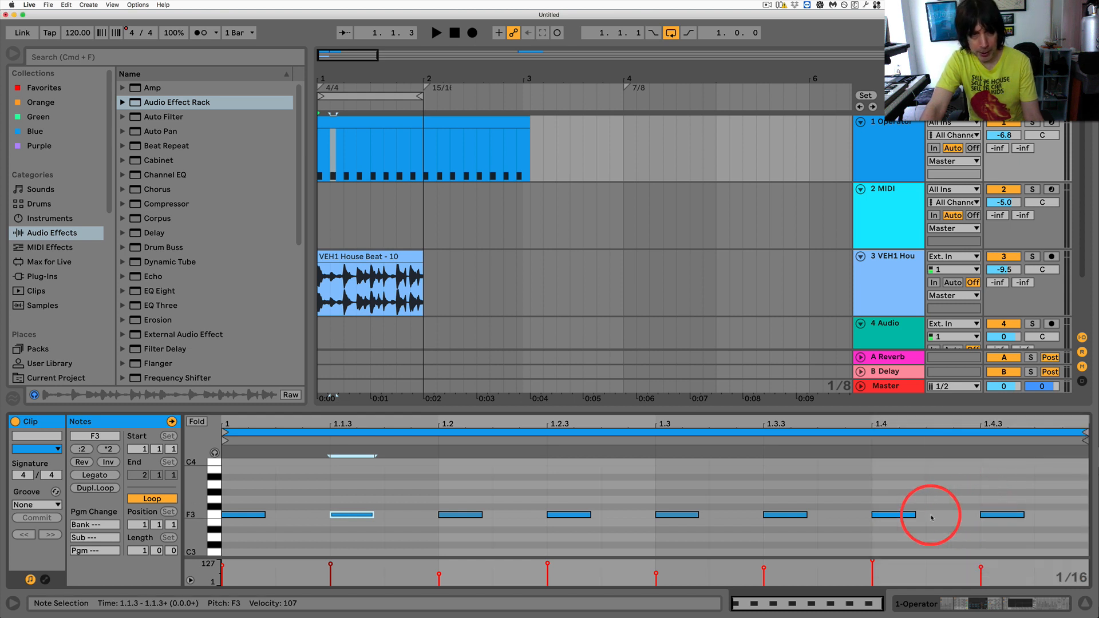
left_click_drag(345, 493, 1001, 521)
key("BackSpace")
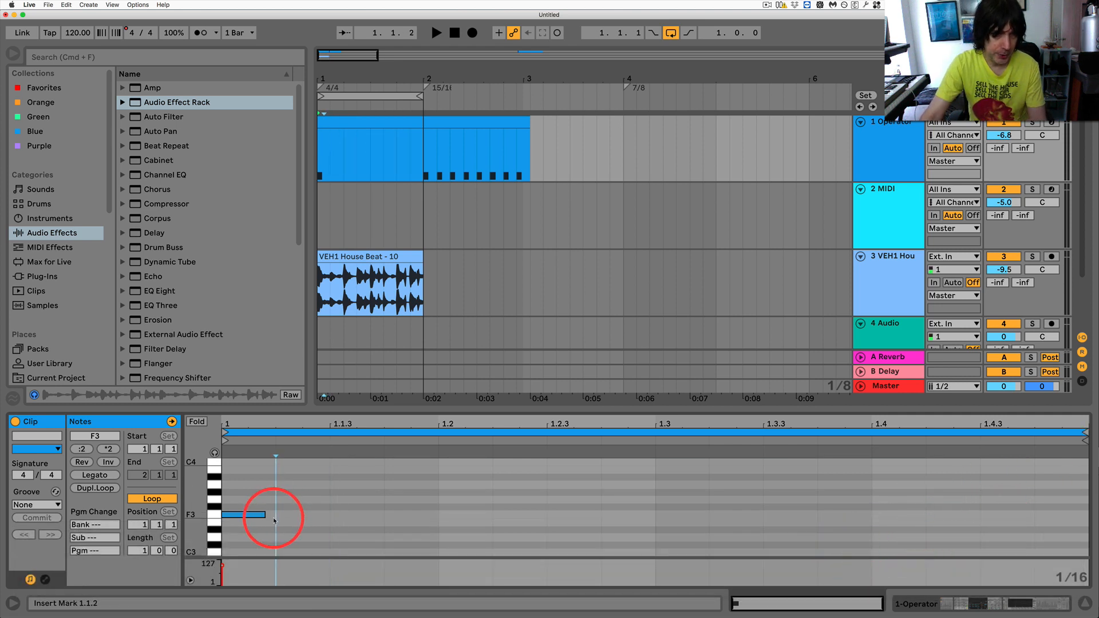
Step: Duplicate the first F3 note along the 1/16 grid until ten consecutive notes run from 1.1.1 to 1.3.3
left_click(227, 515)
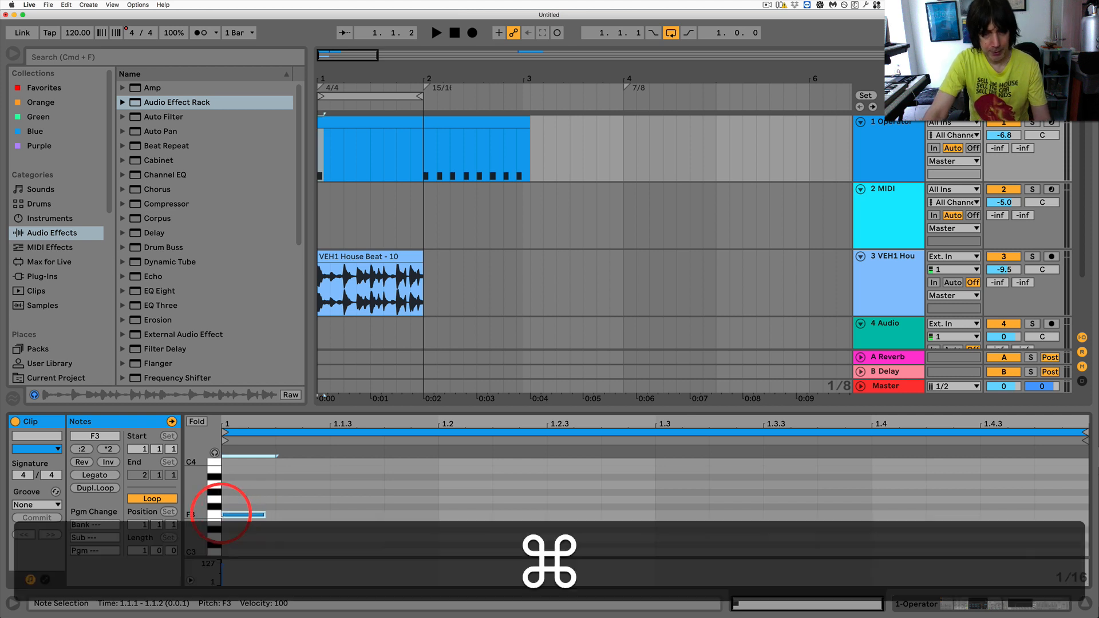
key("super+d")
key("super+d")
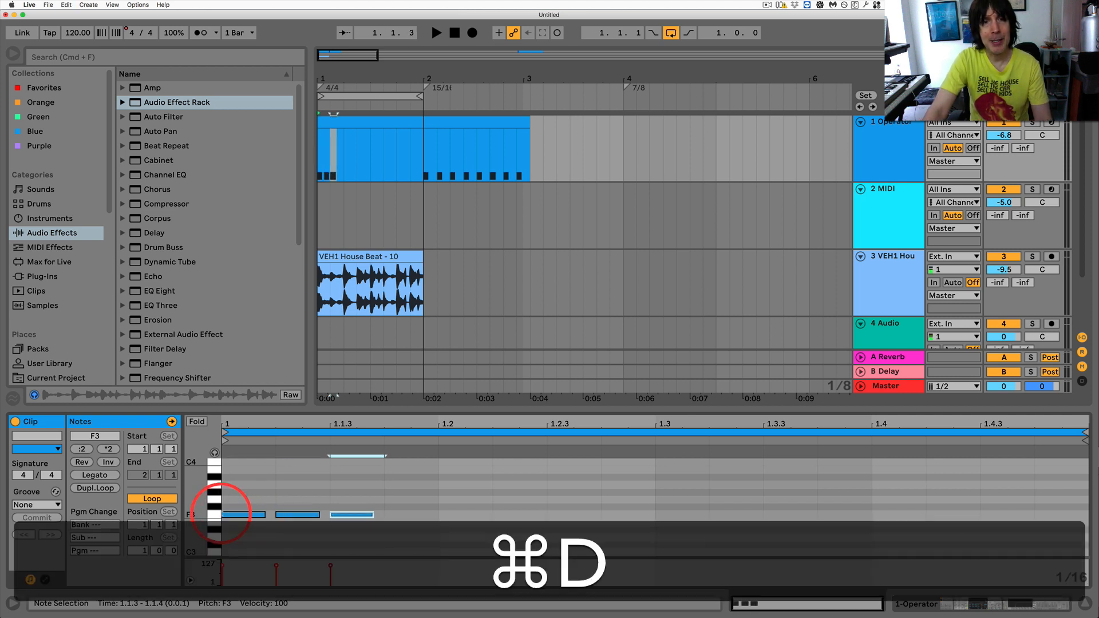
key("super+d")
key("super+d")
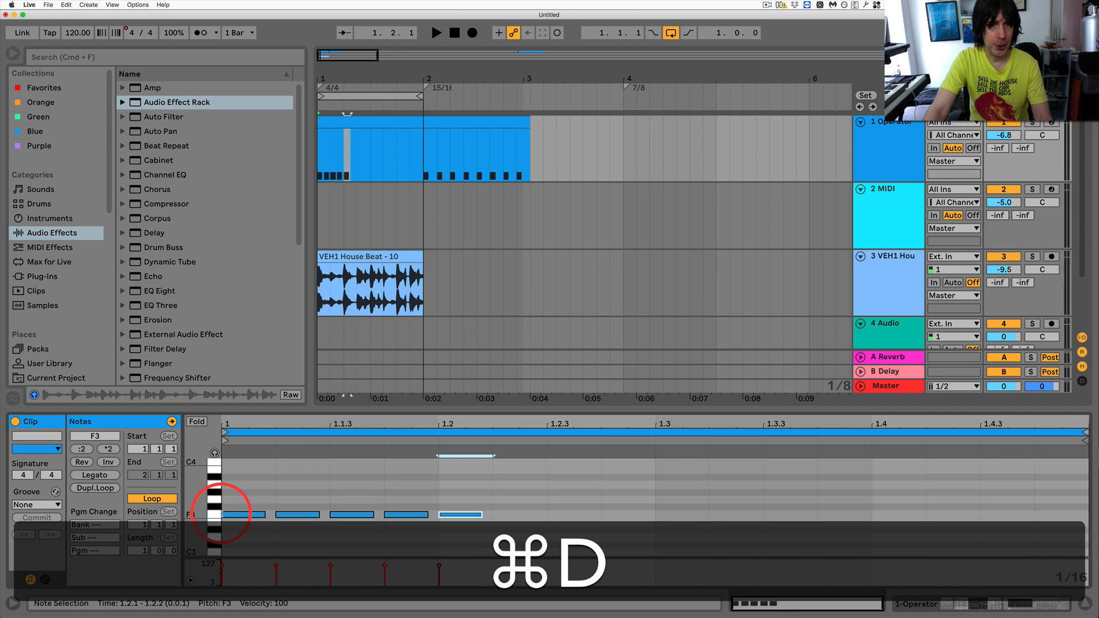
key("super+d")
key("super+d")
key("super+d")
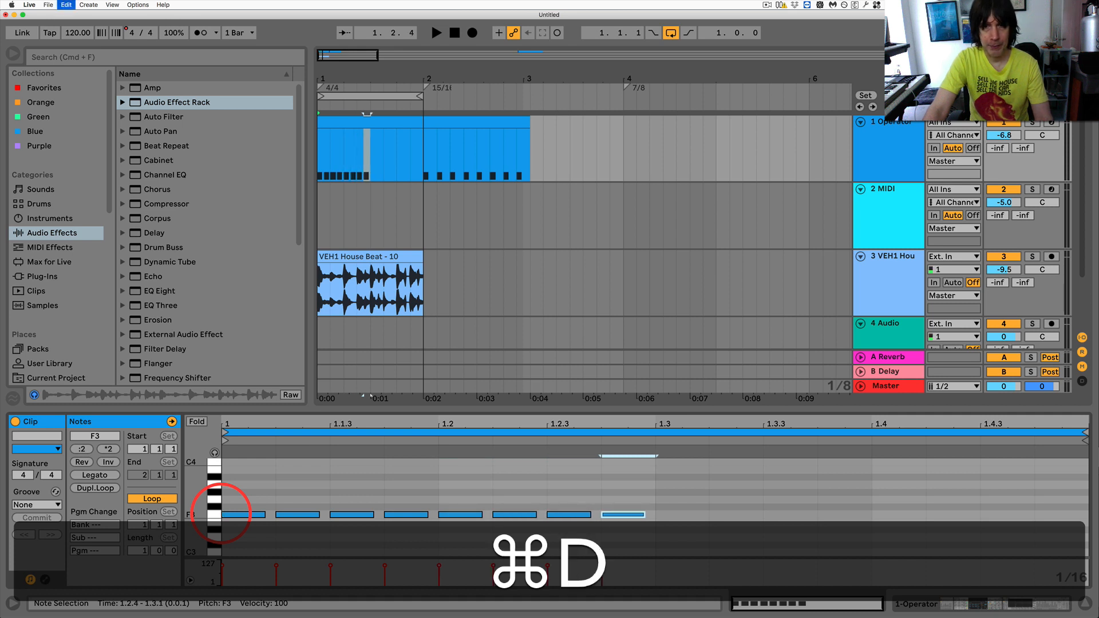
key("super+d")
key("super+d")
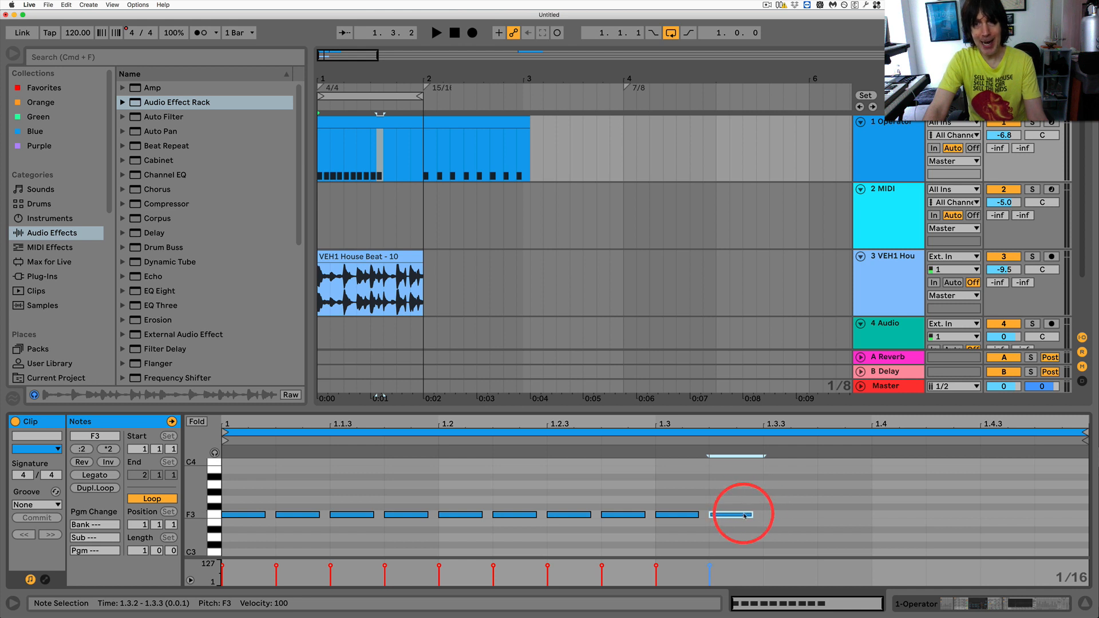
Step: Select all ten F3 notes and set the clip's loop length to 2 bars
left_click_drag(747, 499, 219, 532)
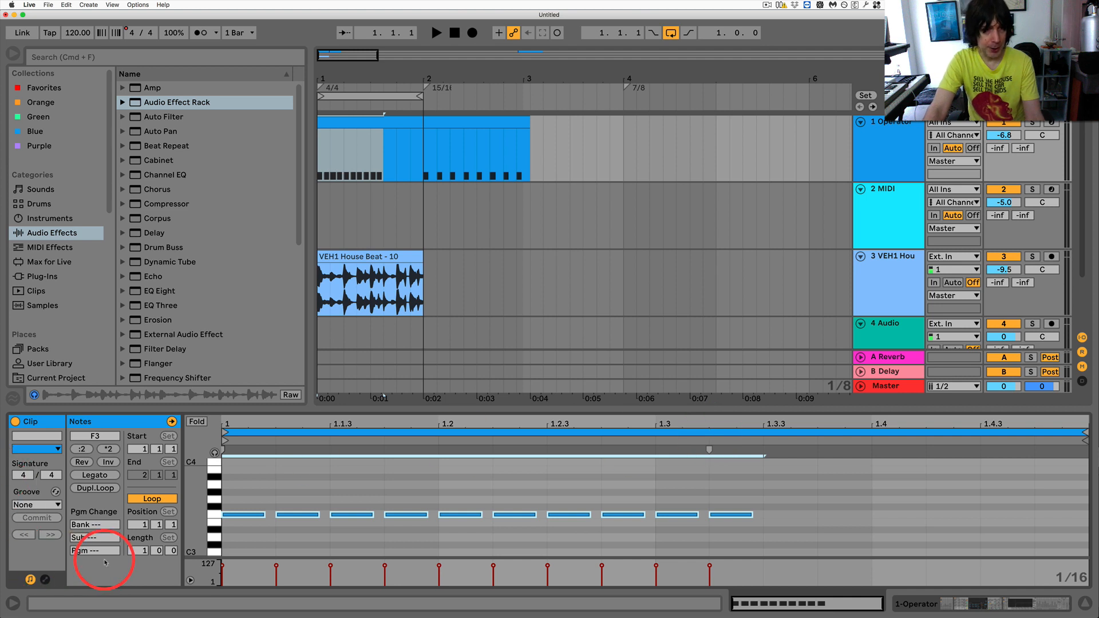
left_click(138, 553)
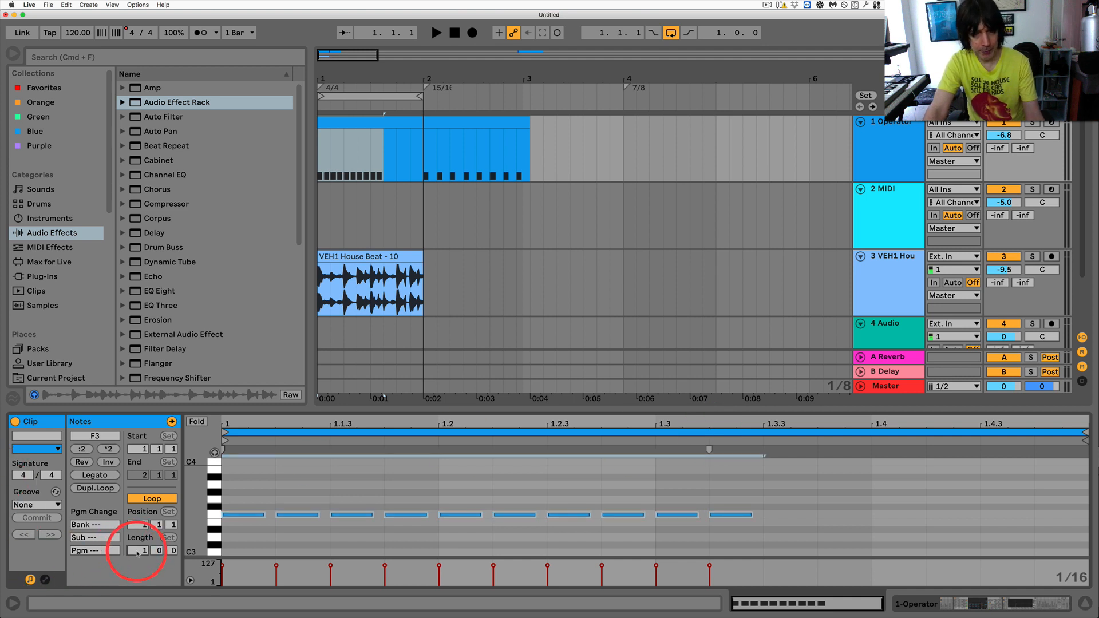
type("2")
key("Return")
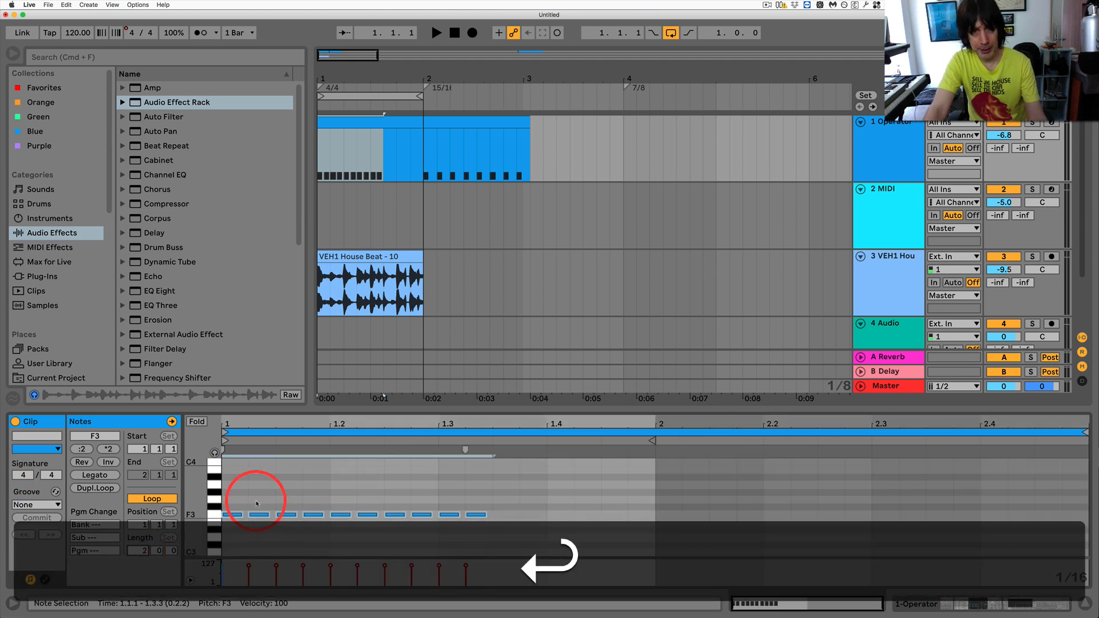
Step: Stretch the ten notes so the last one starts at 2.1.1, and delete that last note
left_click(464, 447)
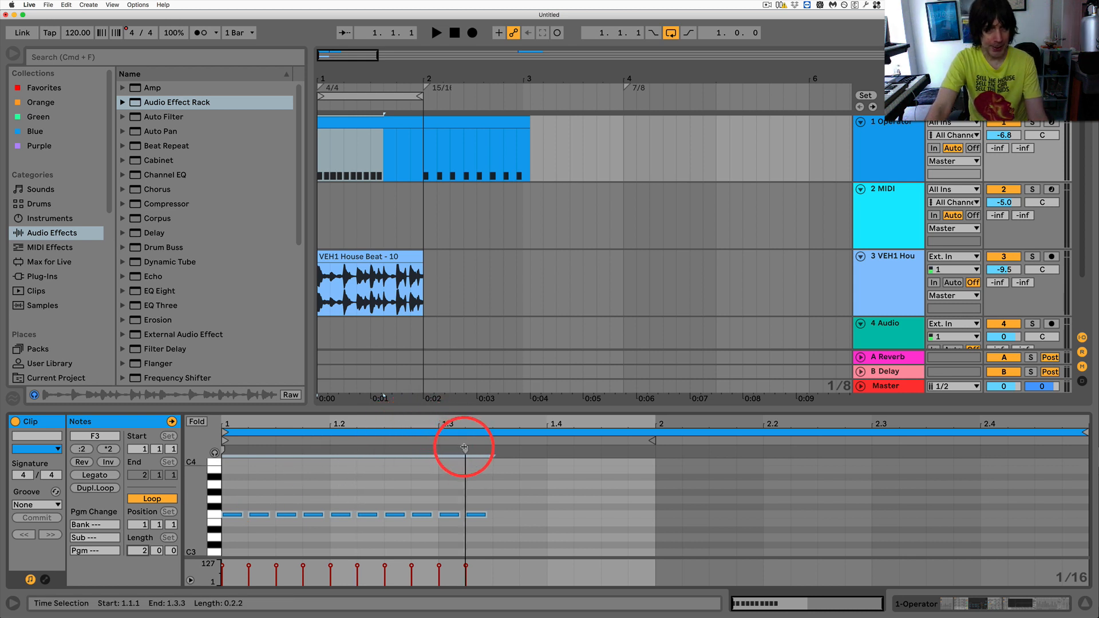
left_click_drag(464, 449, 648, 460)
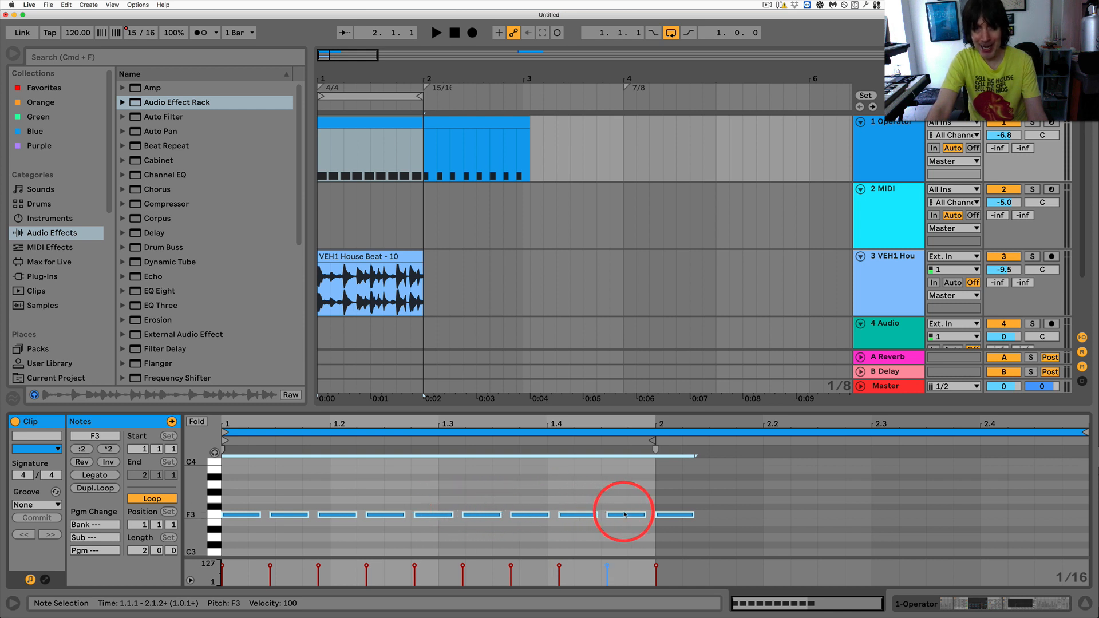
left_click(667, 517)
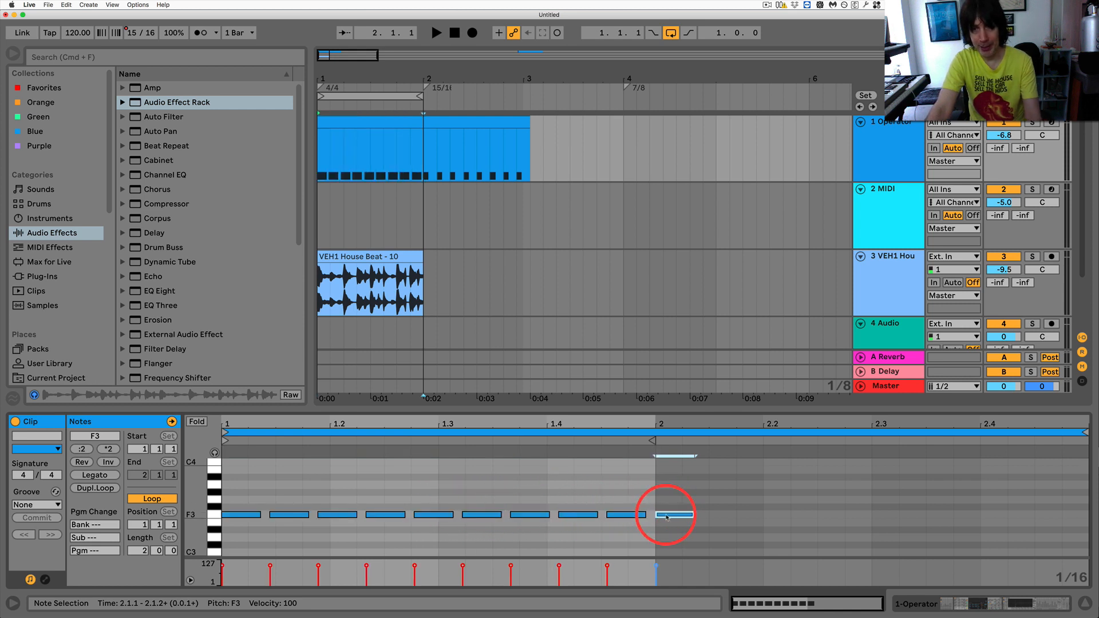
key("BackSpace")
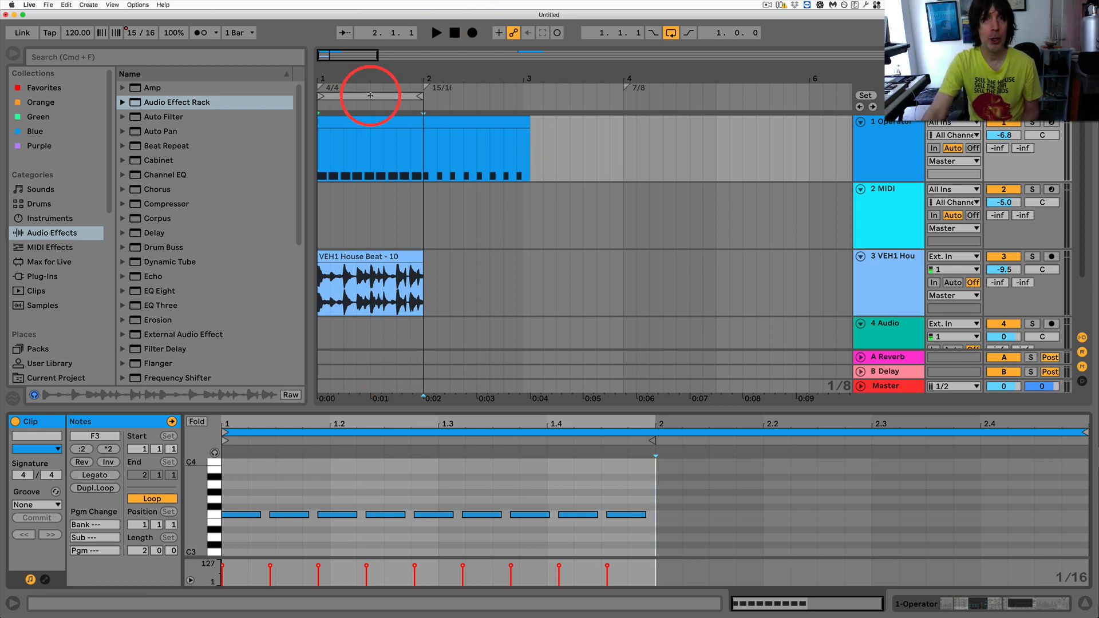
Step: Delete the VEH1 House Beat clip and load the 000 Kicks.adg drum rack onto the empty MIDI track
left_click(378, 269)
key("BackSpace")
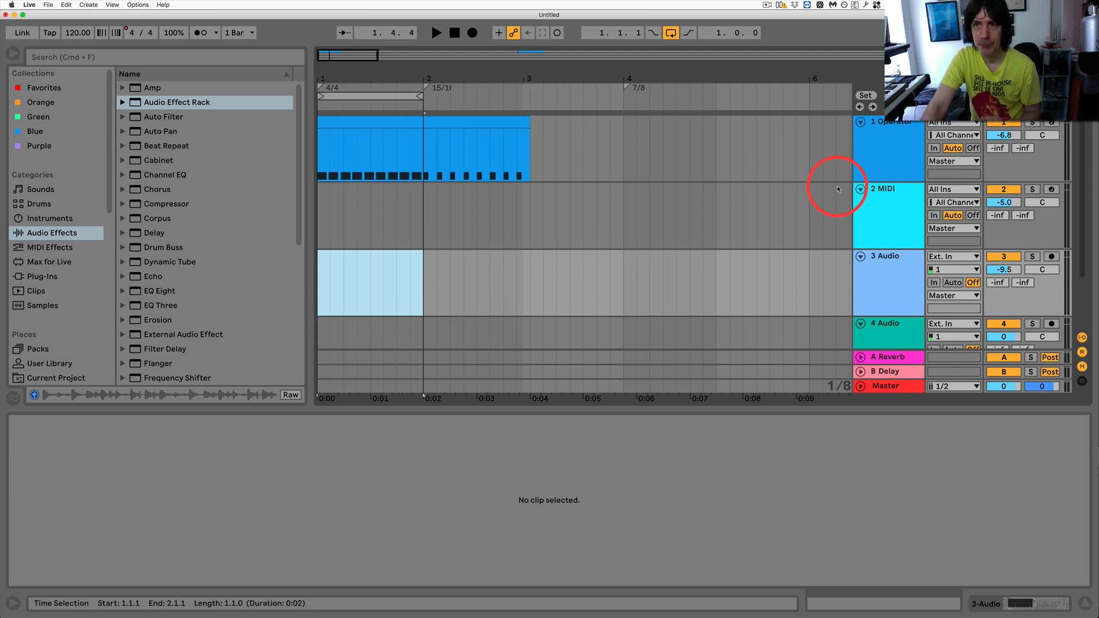
left_click(900, 192)
double_click(899, 192)
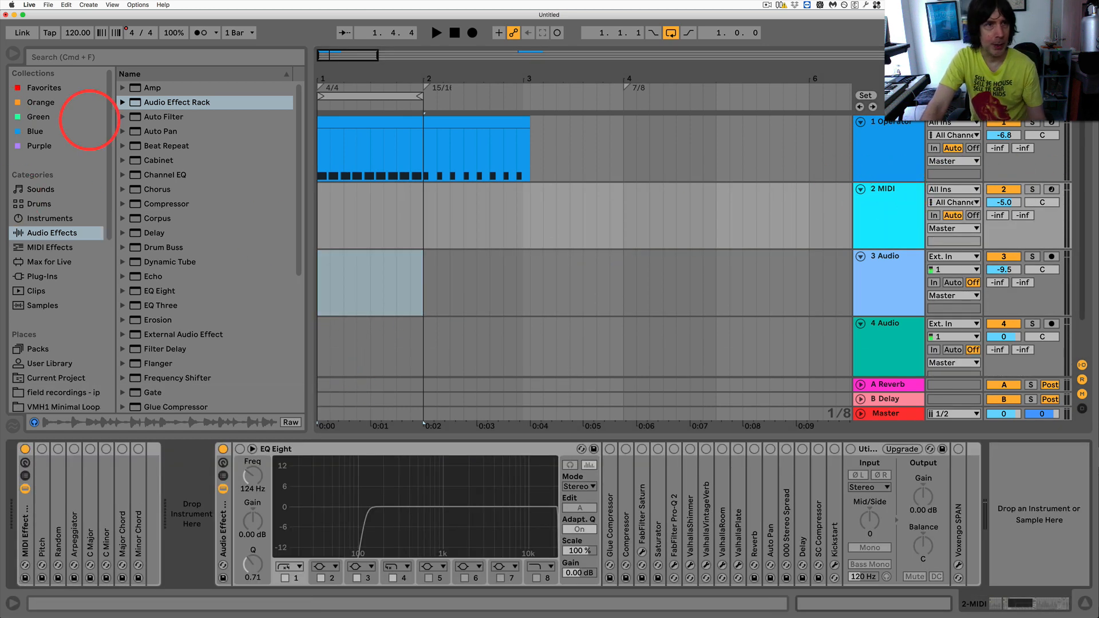
left_click(42, 205)
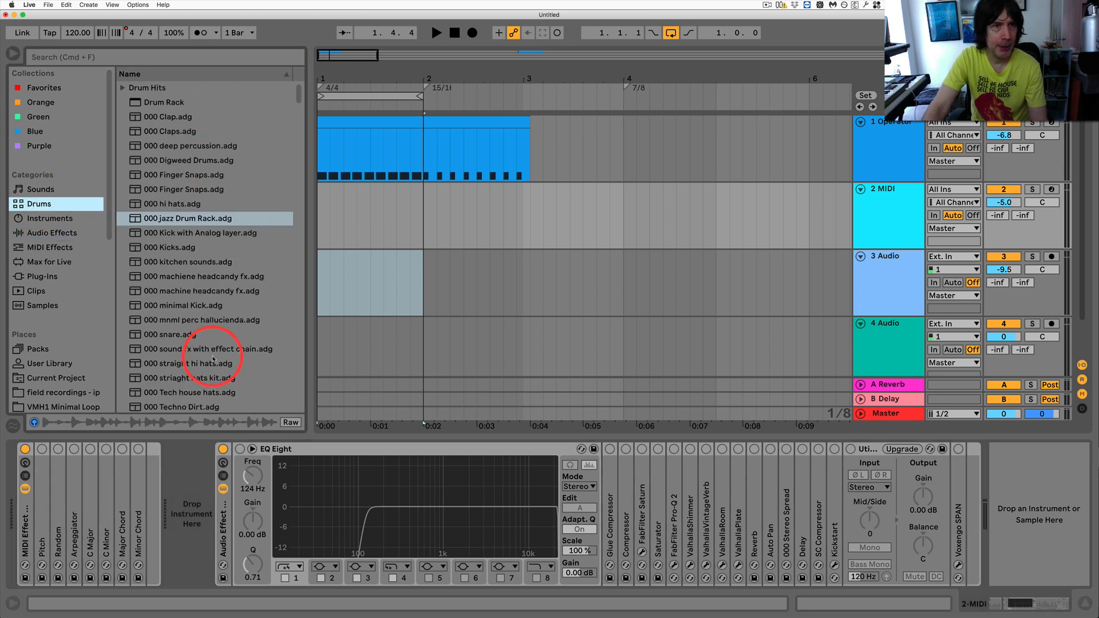
left_click(138, 249)
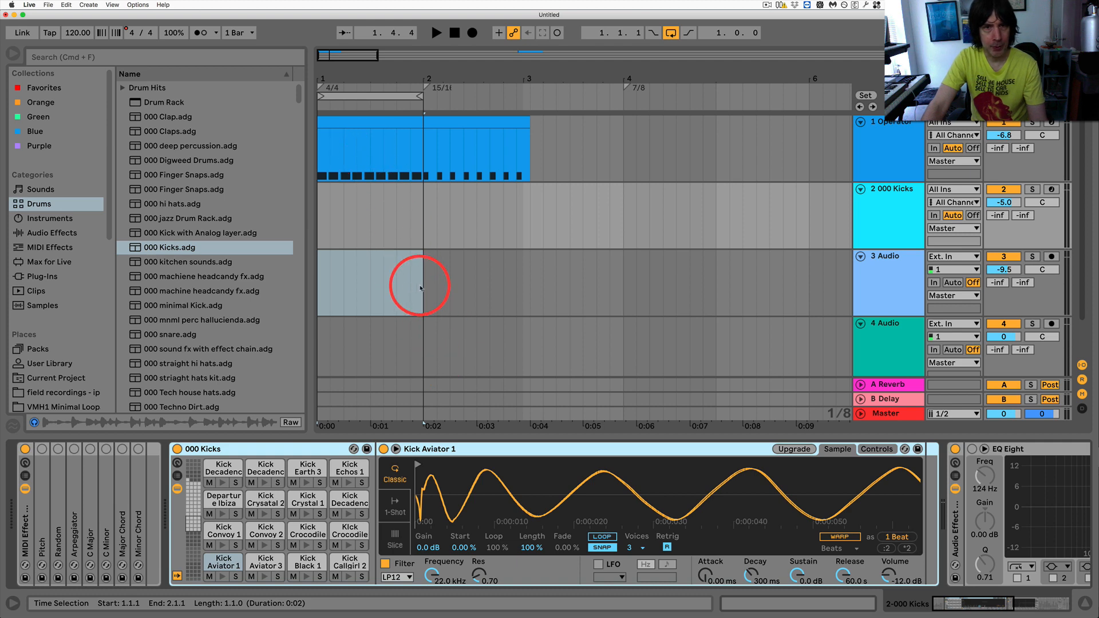
Step: Insert an empty MIDI clip across bar 1 of the 000 Kicks track and set its note grid to 1/8
left_click_drag(420, 288, 295, 279)
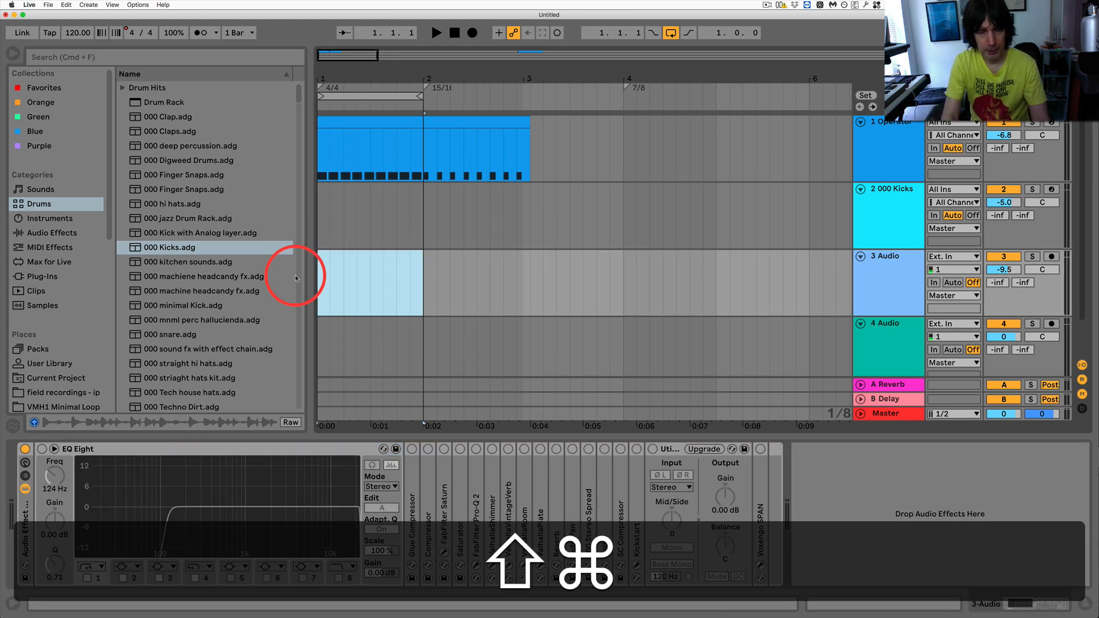
key("super+shift+m")
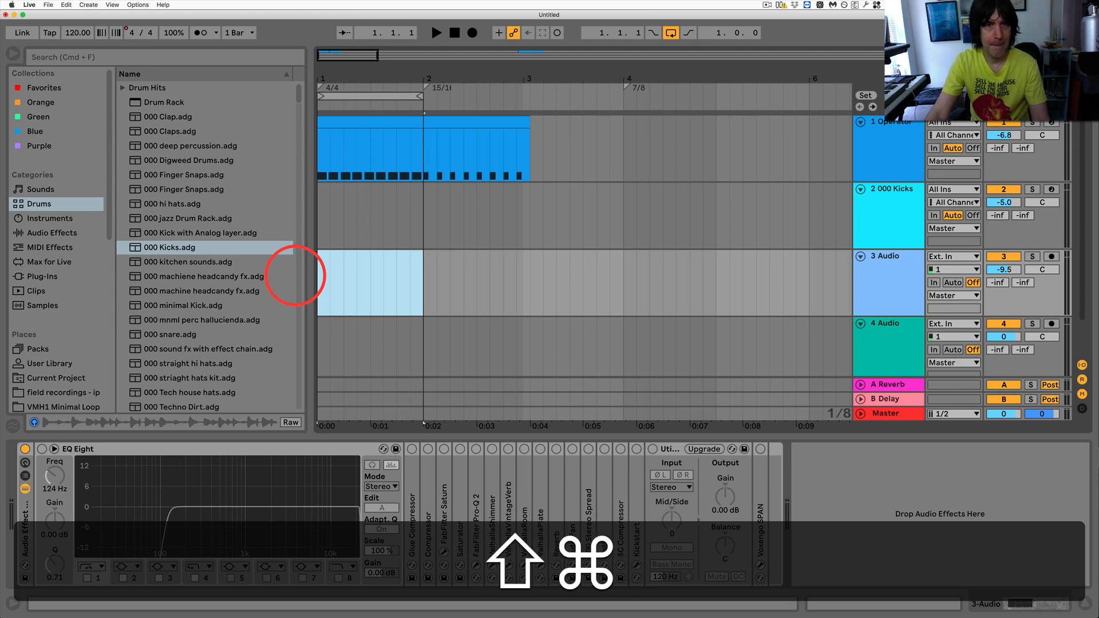
left_click_drag(421, 214, 310, 215)
key("super+shift+m")
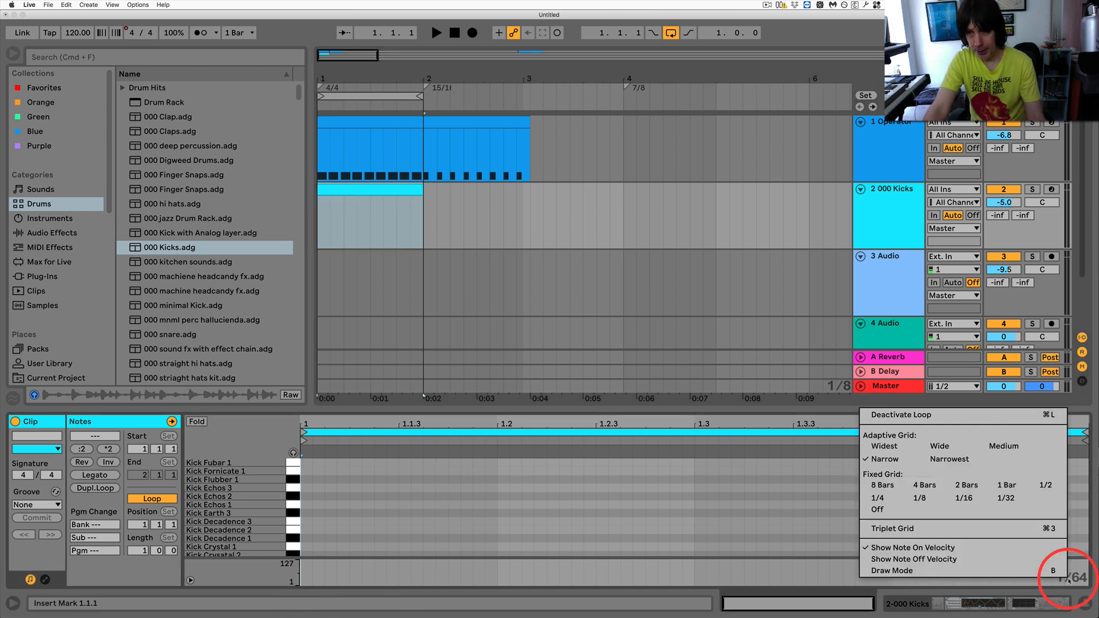
right_click(1068, 580)
left_click(919, 497)
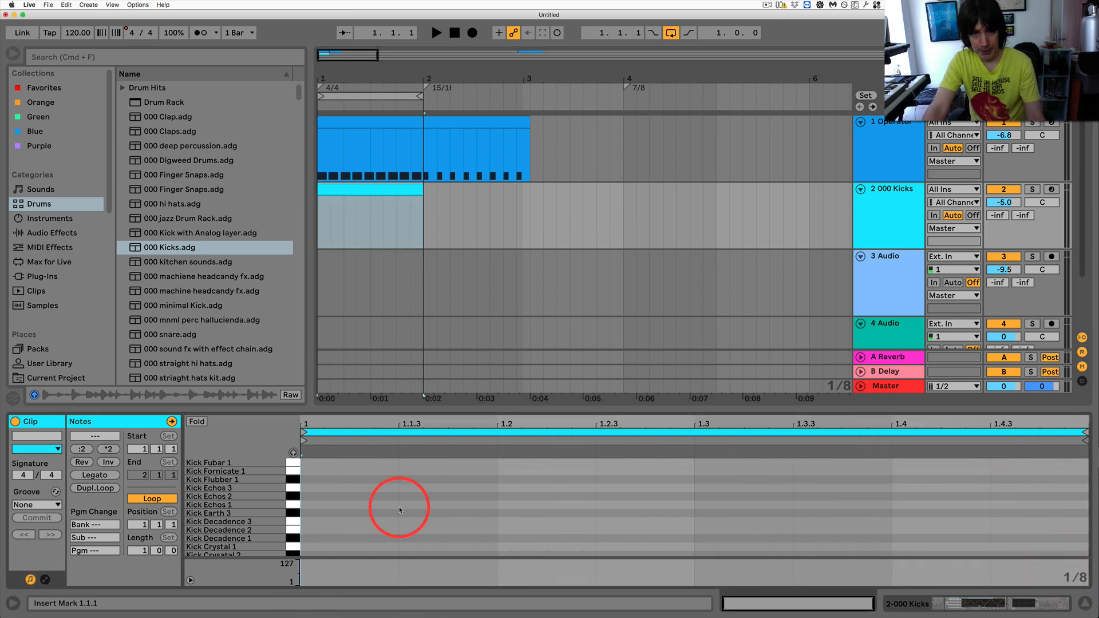
Step: Add a Kick Echos 3 note at 1.1.1 and duplicate its one-beat section so the kick falls on all four beats
double_click(336, 490)
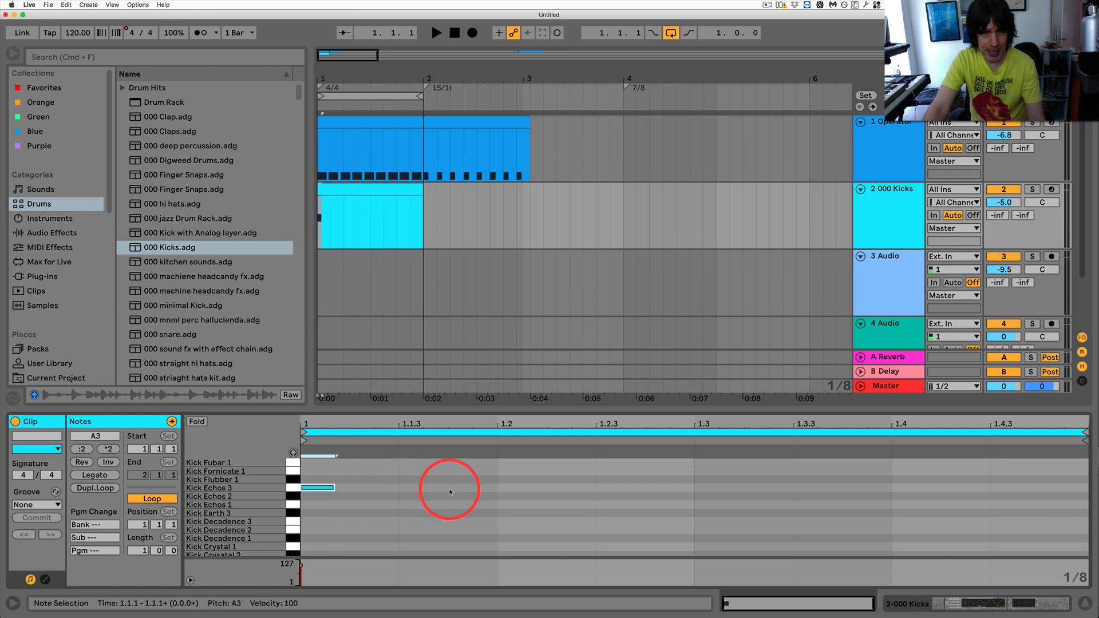
left_click_drag(495, 490, 288, 488)
key("super+d")
key("super+d")
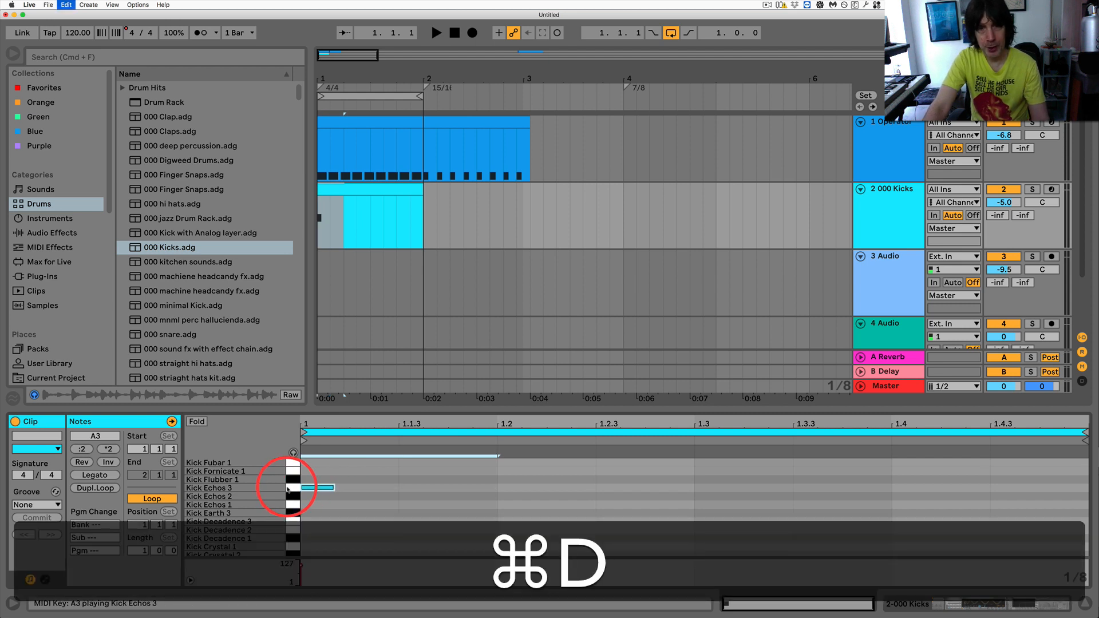
key("super+d")
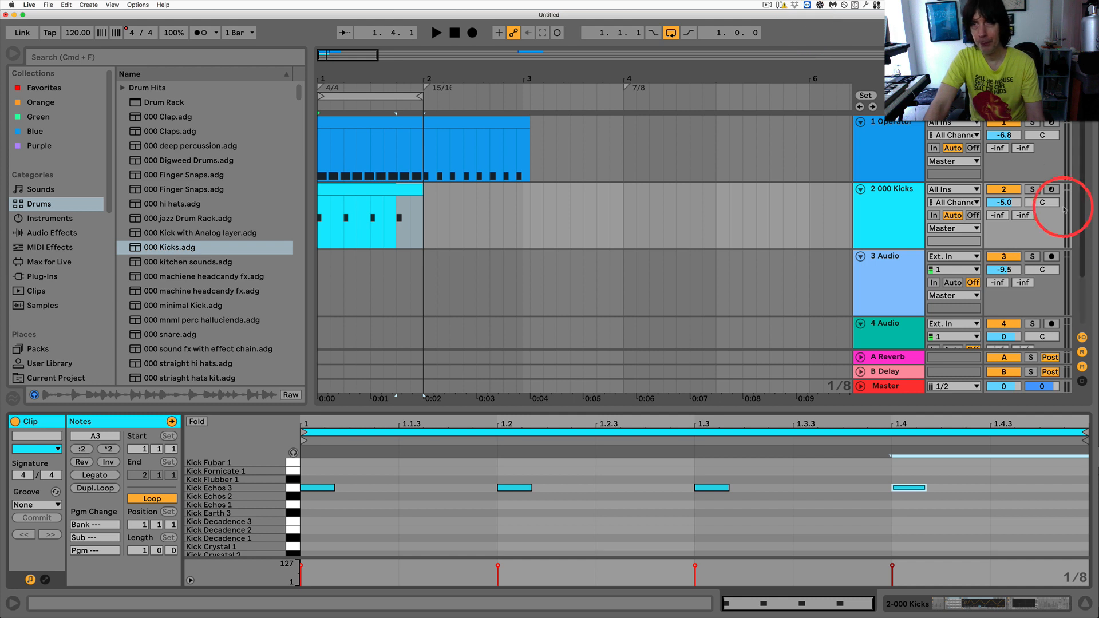
Step: Solo the 000 Kicks and Operator tracks, and lower the Operator's volume to -18.2 dB while playing the loop
left_click(1032, 189)
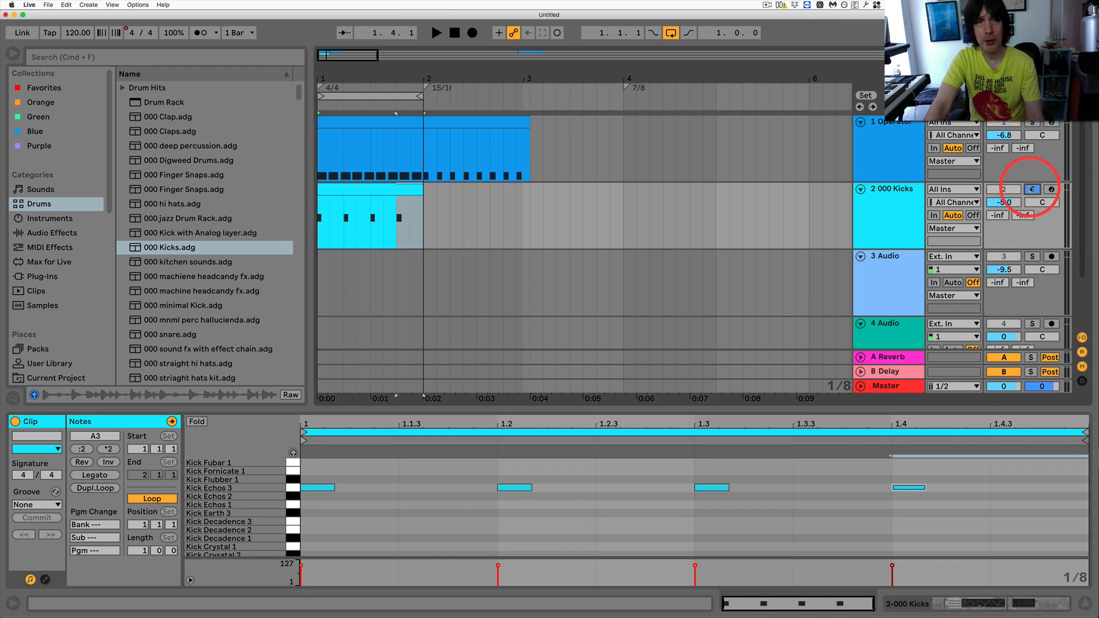
key("space")
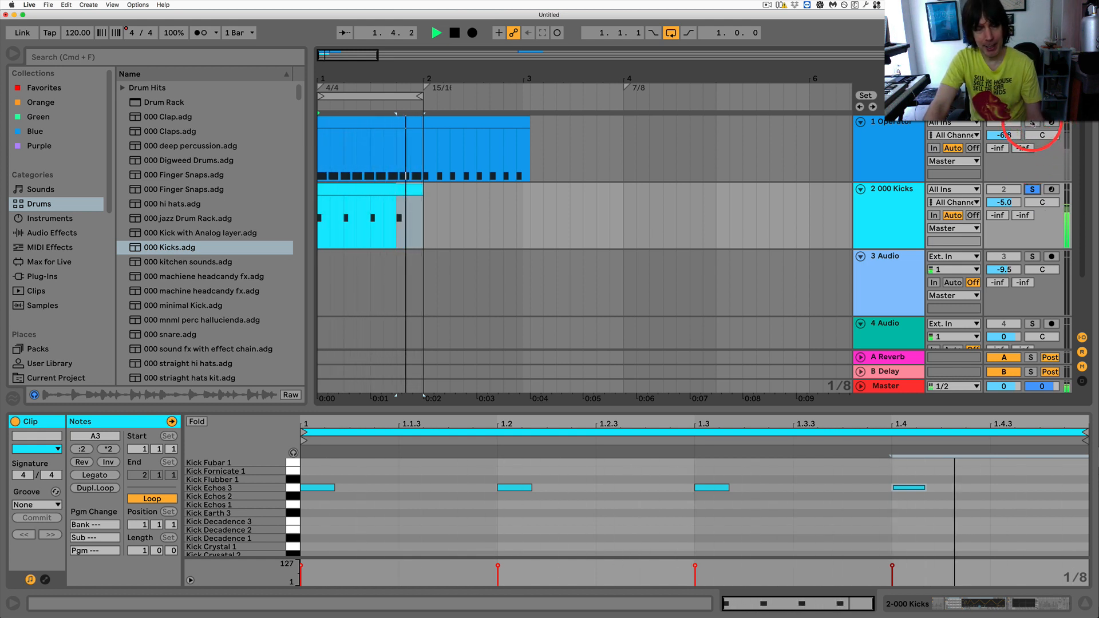
key("super")
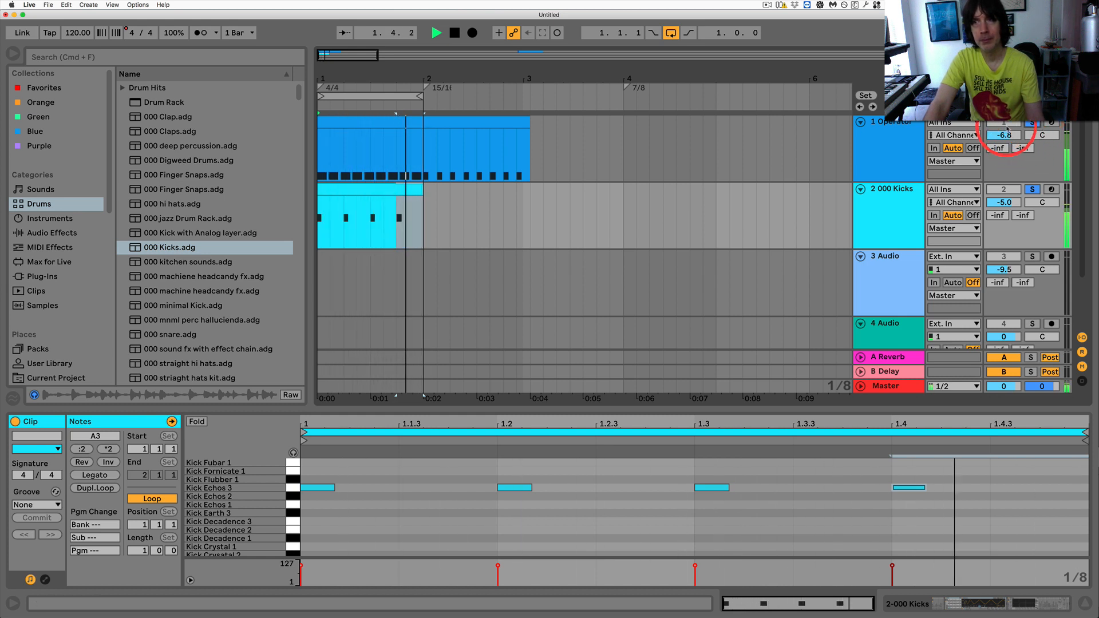
left_click_drag(1006, 129, 1005, 136)
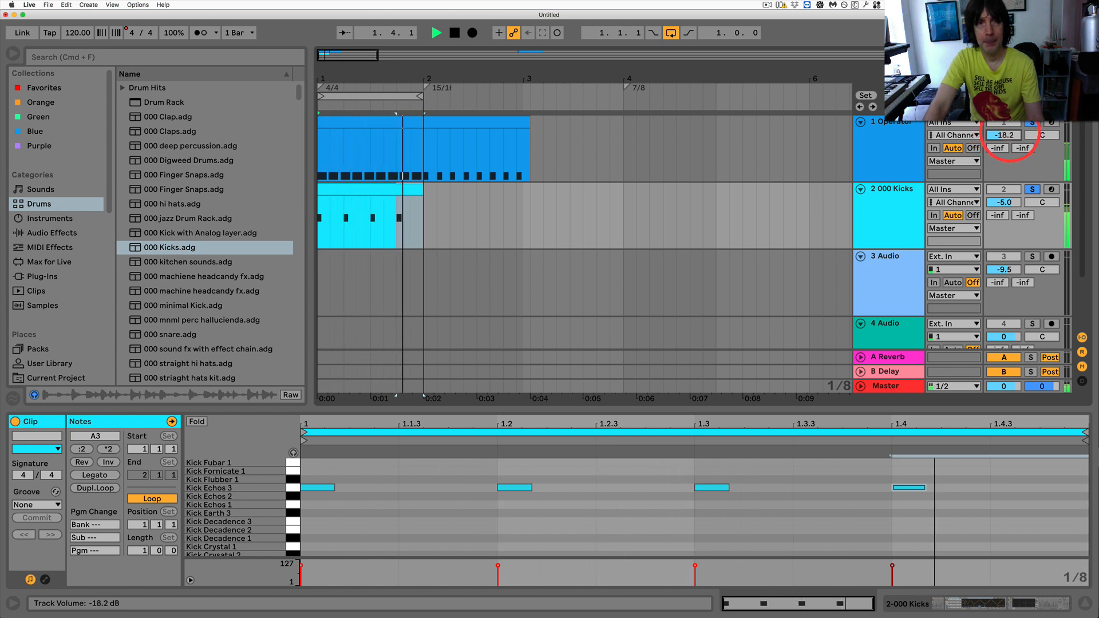
key("space")
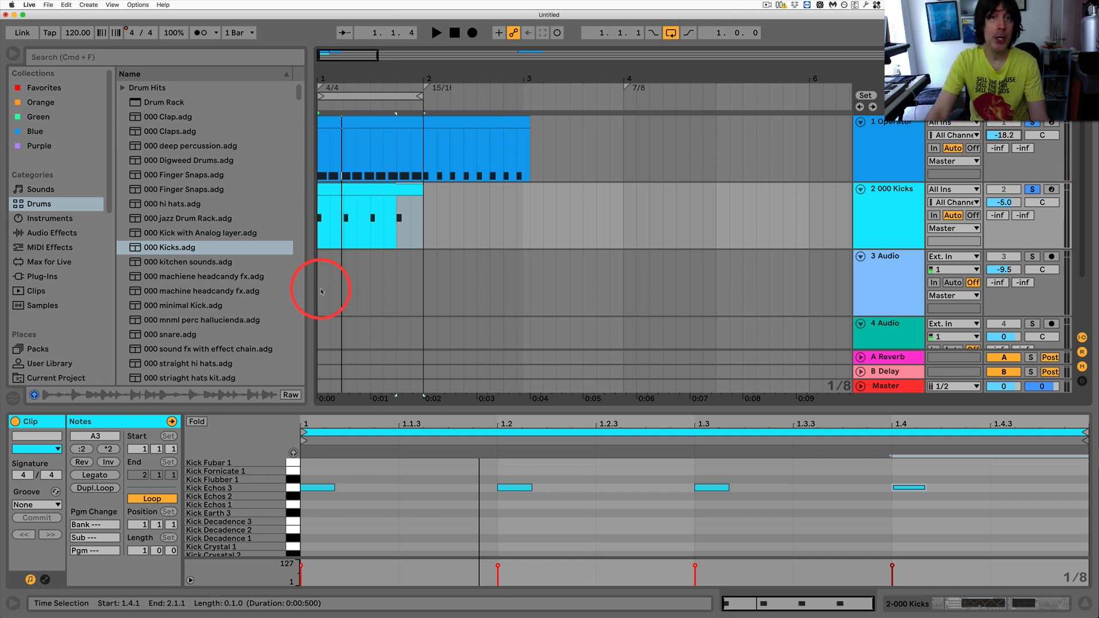
Step: Open the Operator clip in bar 1 and delete all nine stretched F3 notes
left_click(372, 121)
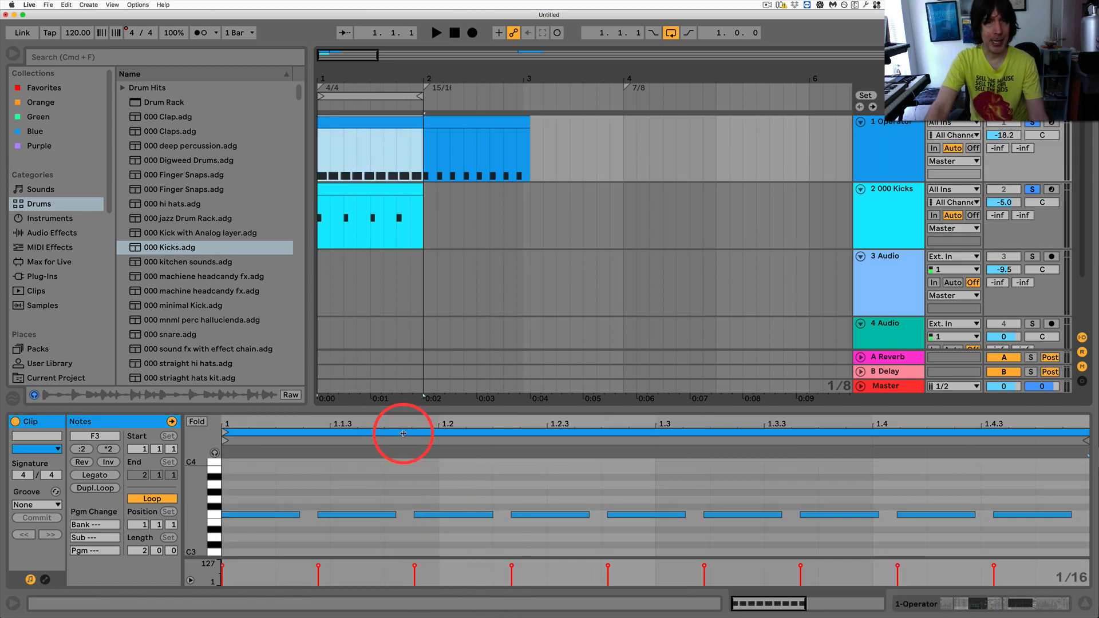
left_click_drag(407, 417, 377, 421)
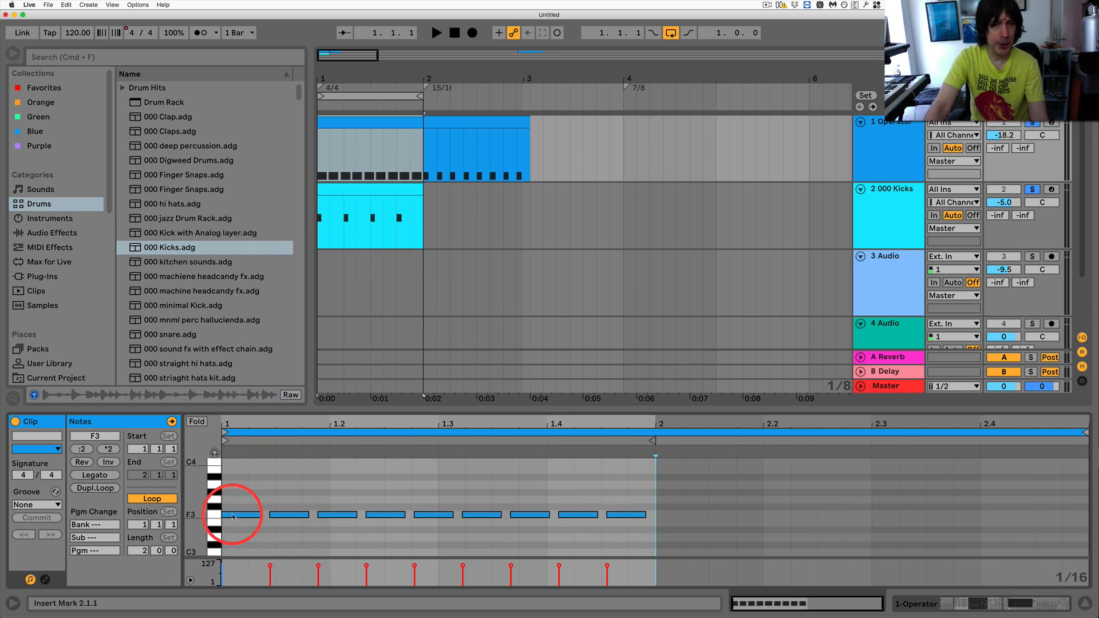
left_click_drag(233, 517, 645, 545)
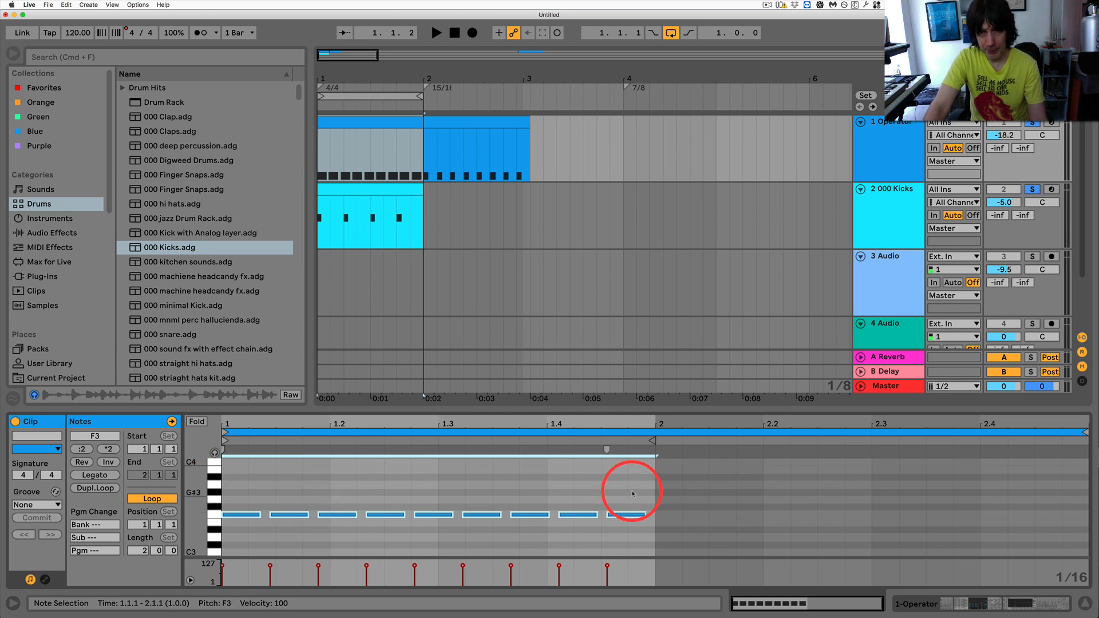
left_click_drag(632, 493, 242, 522)
key("BackSpace")
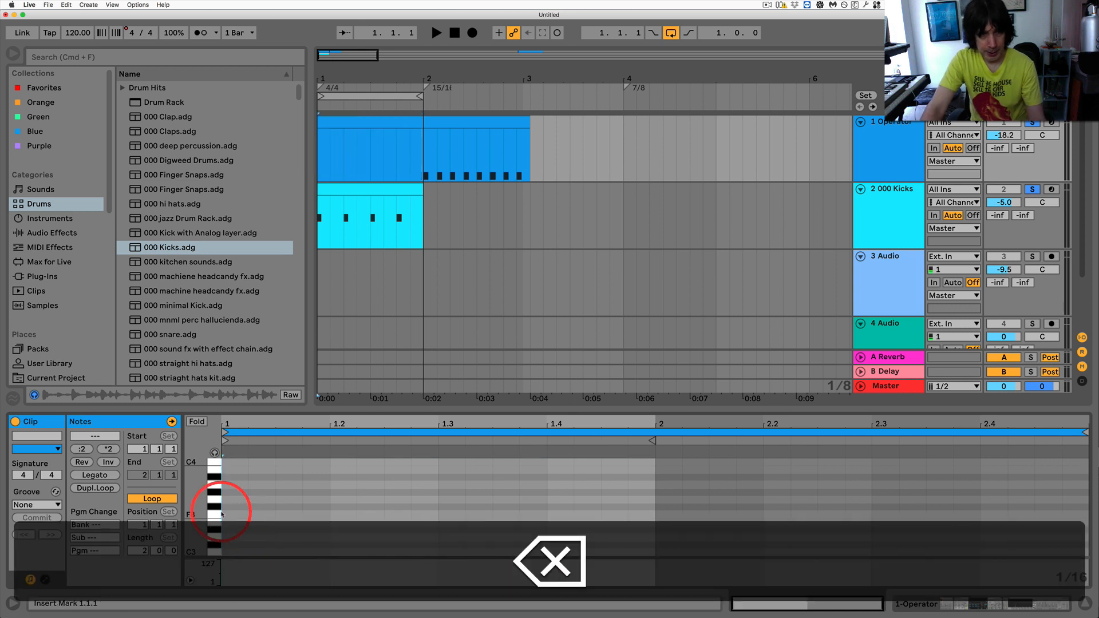
Step: Add a sixteenth F3 note at 1.1.1 in the Operator clip and duplicate it until thirteen consecutive notes run to 1.4.2
double_click(247, 515)
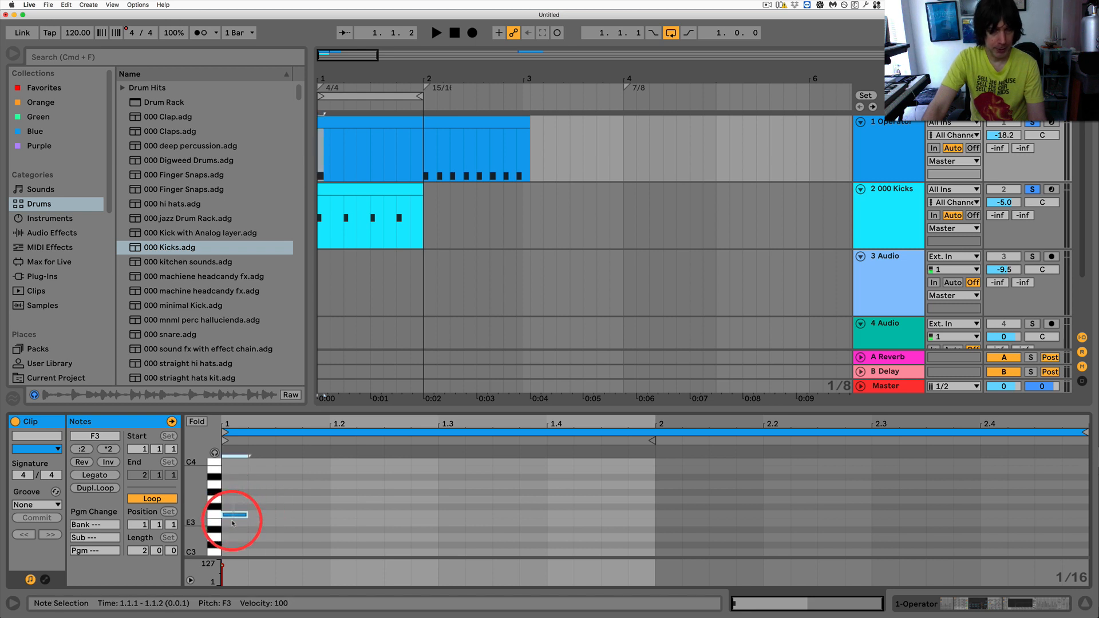
key("super")
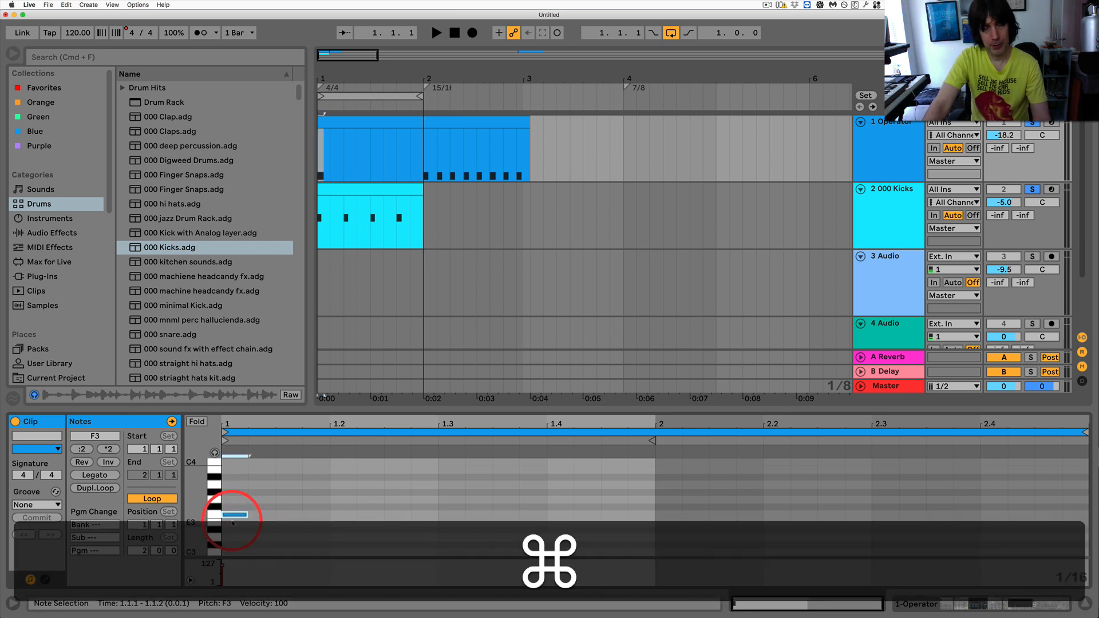
key("super+d")
key("super+d")
key("super+d")
key("super+d")
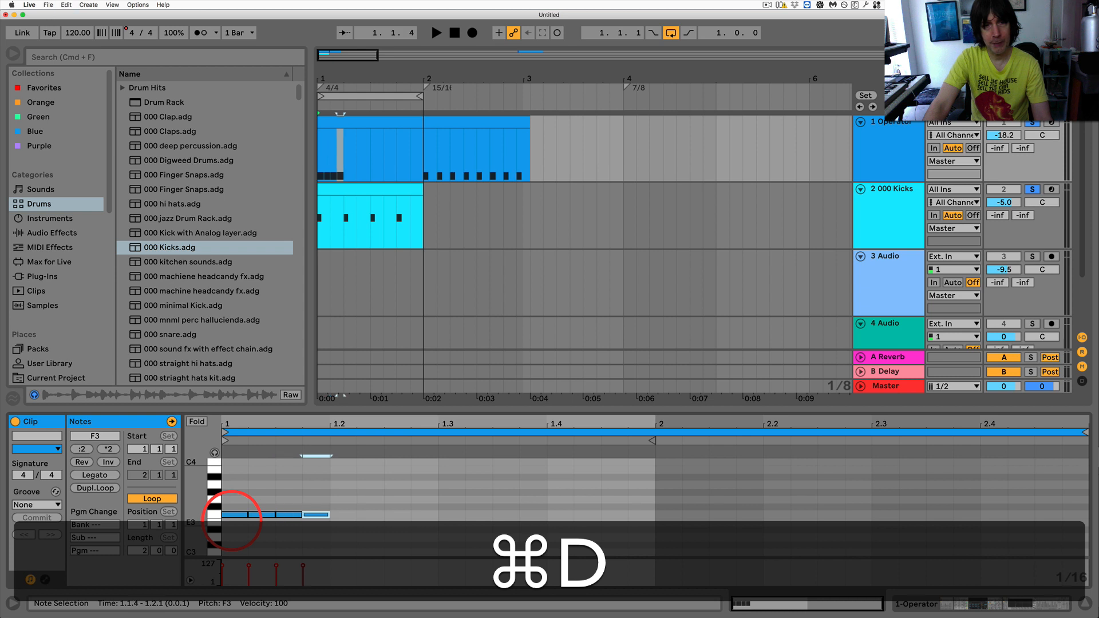
key("super+d")
key("super+d")
key("super+d")
key("super+d")
key("super+d")
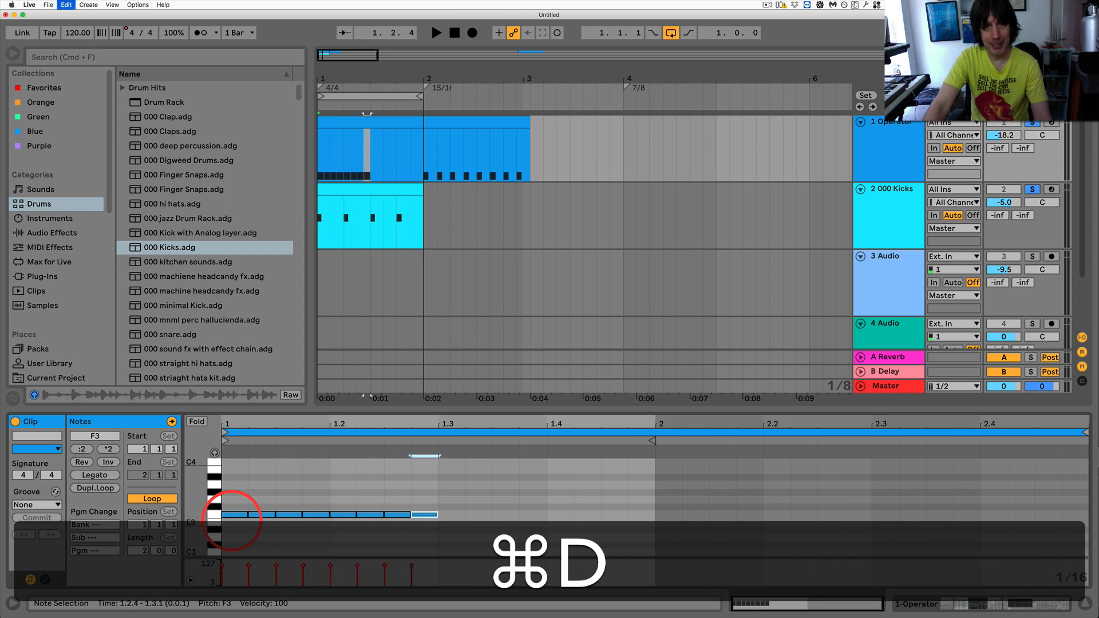
key("super+d")
key("super+d")
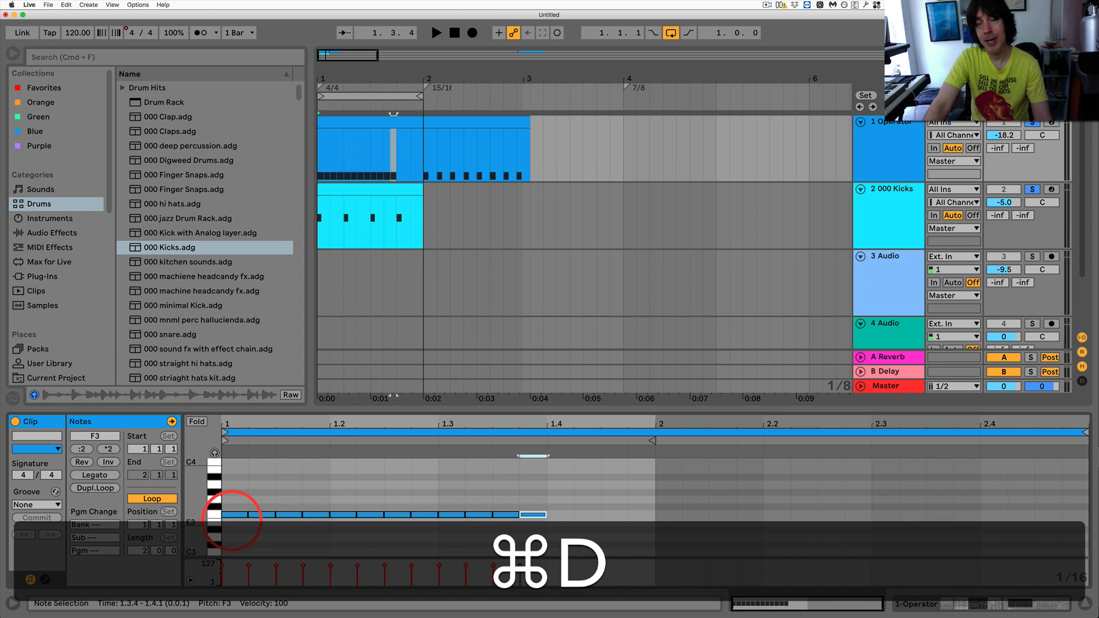
key("super+d")
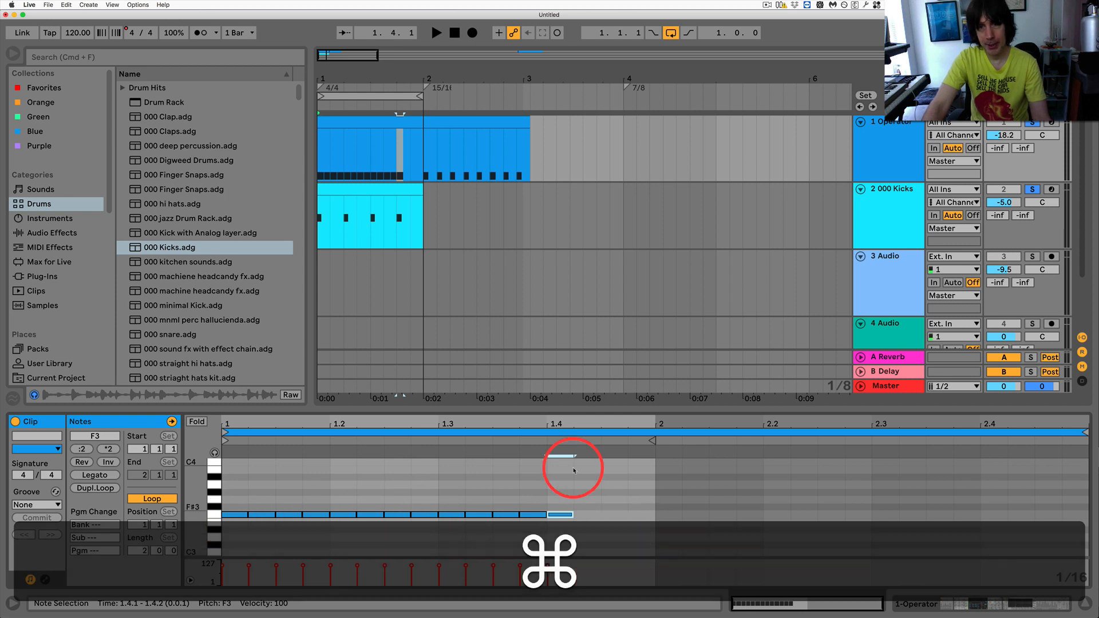
Step: Select all thirteen F3 notes and stretch them proportionally so the last one starts at 2.1.1
left_click_drag(570, 538, 160, 449)
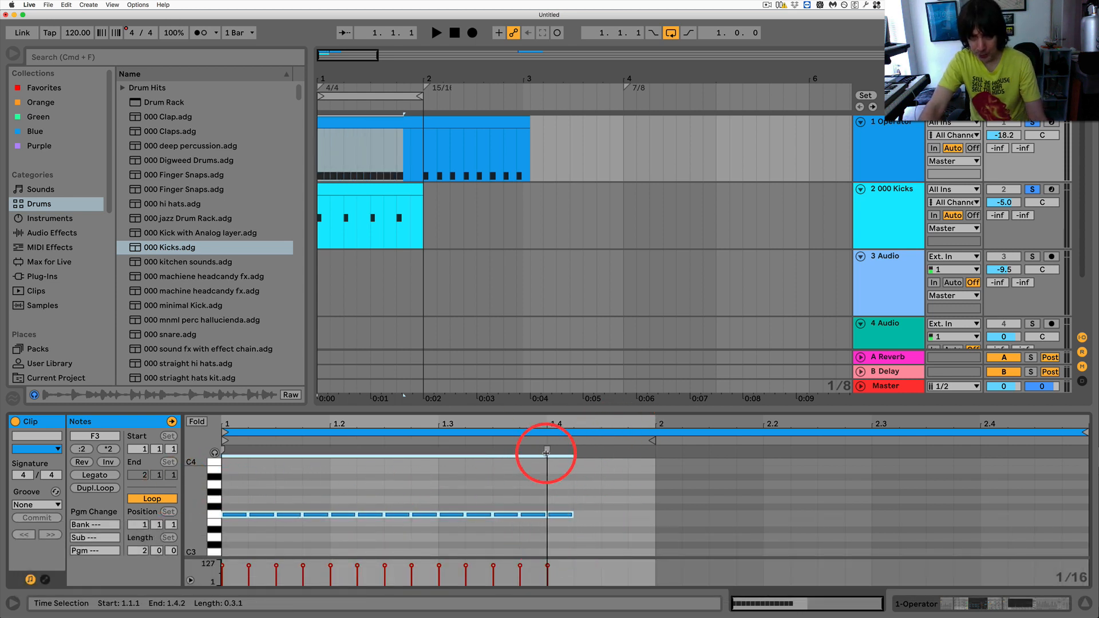
left_click_drag(547, 450, 656, 456)
left_click(710, 562)
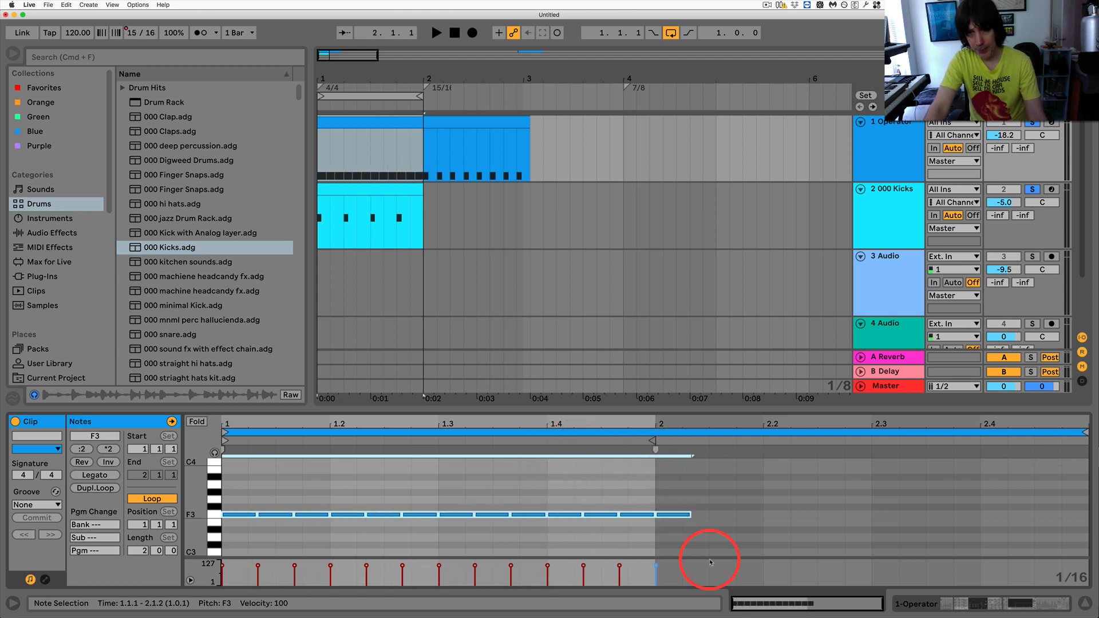
Step: Delete the extra F3 note at 2.1.1 and play the loop to hear the twelve notes against the kick
left_click(682, 517)
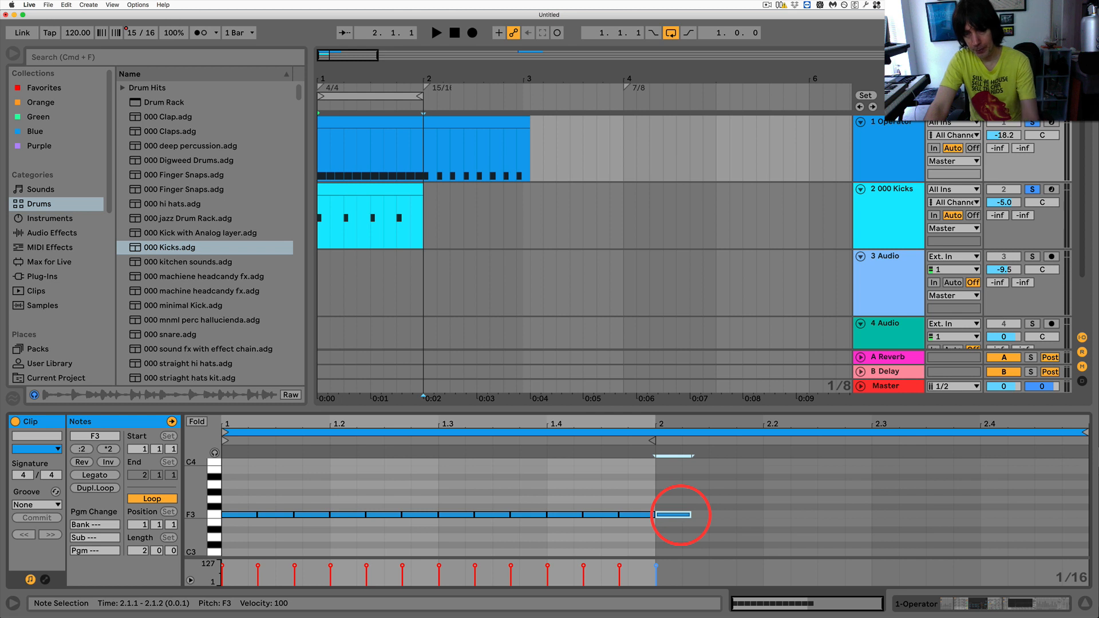
key("BackSpace")
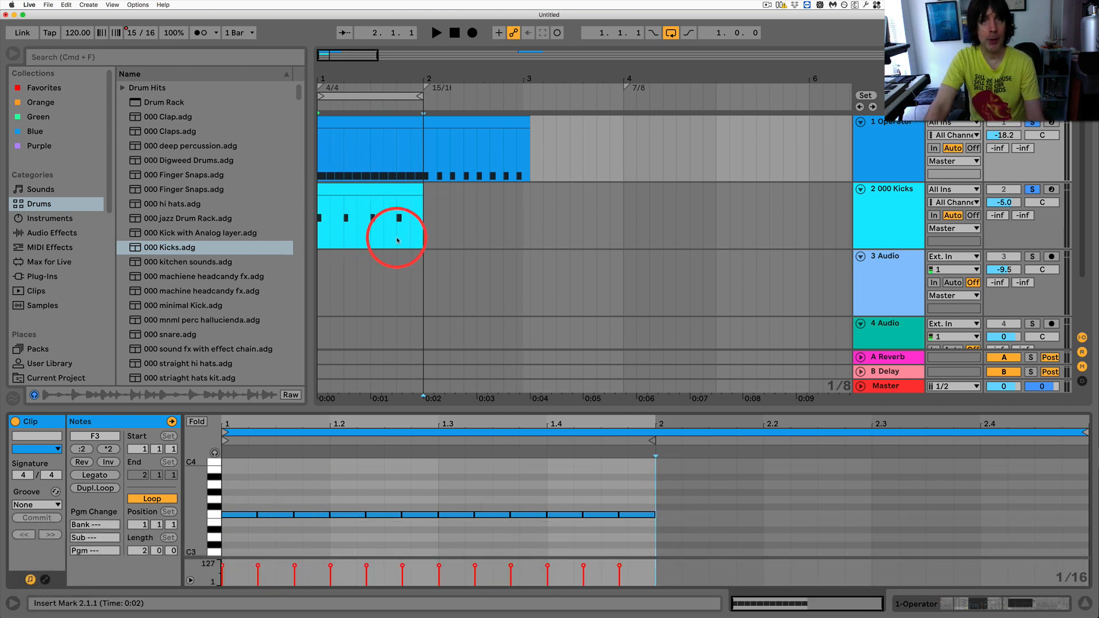
key("space")
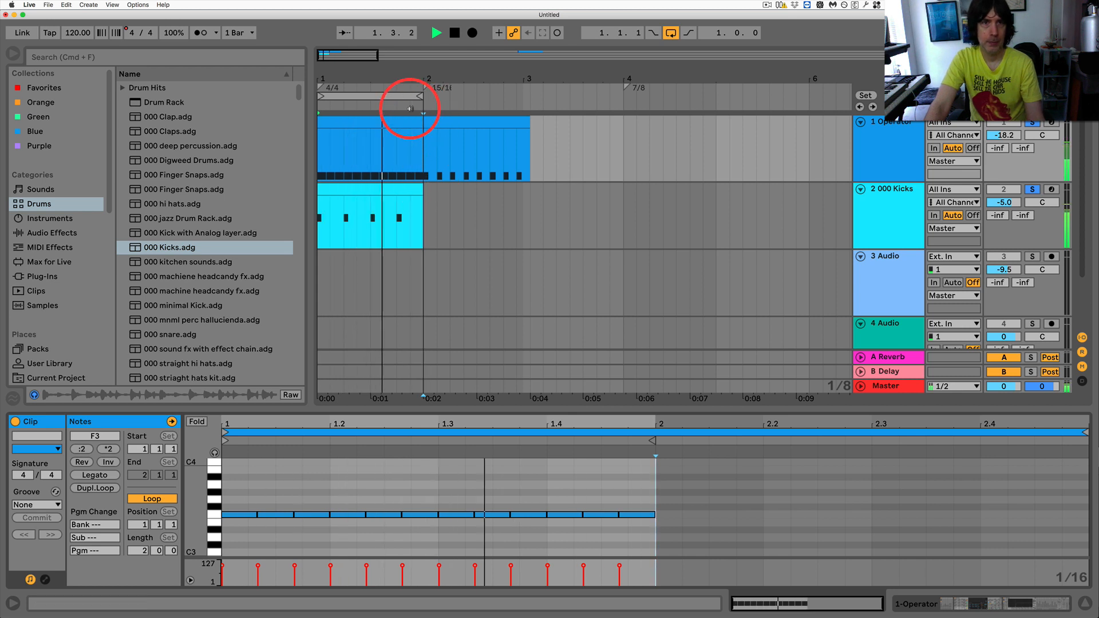
key("space")
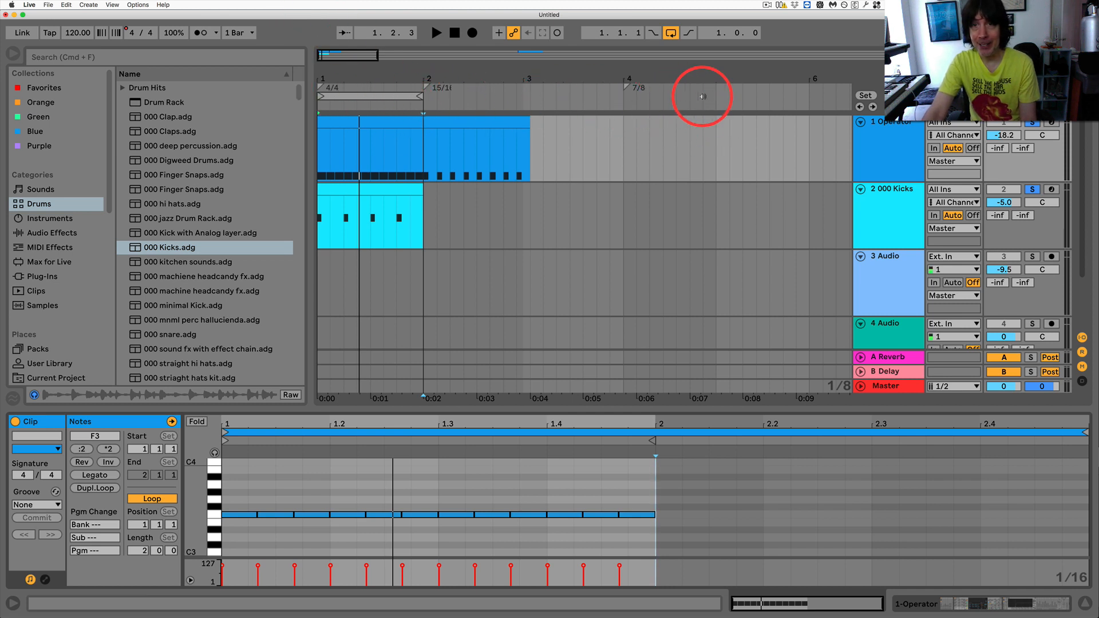
Step: Insert a 3/4 time signature change at the start of bar 5
right_click(721, 88)
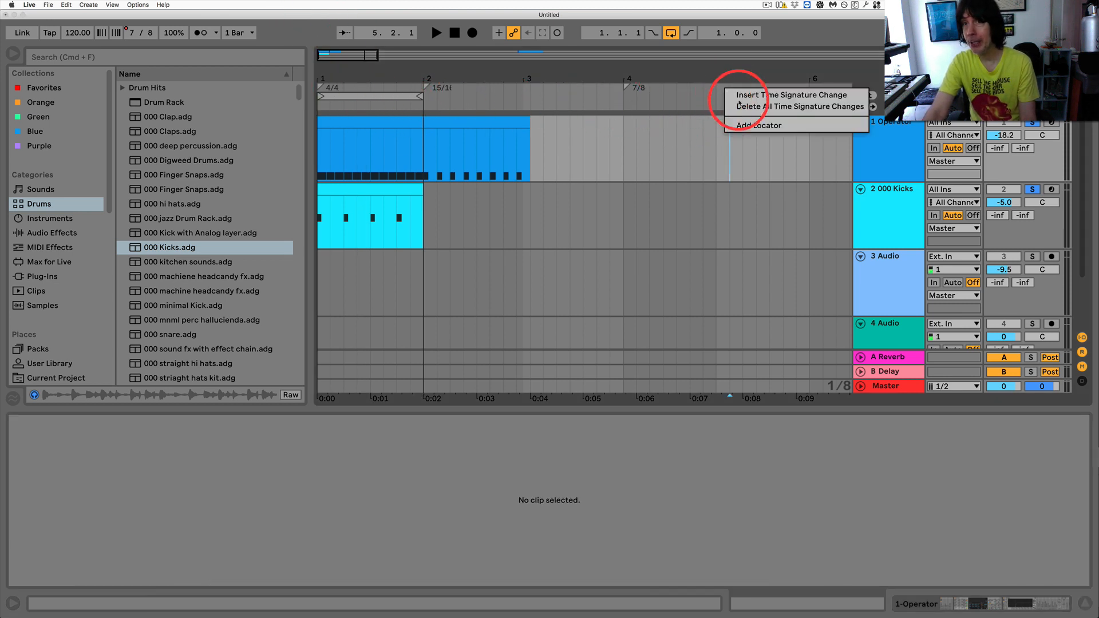
left_click(716, 90)
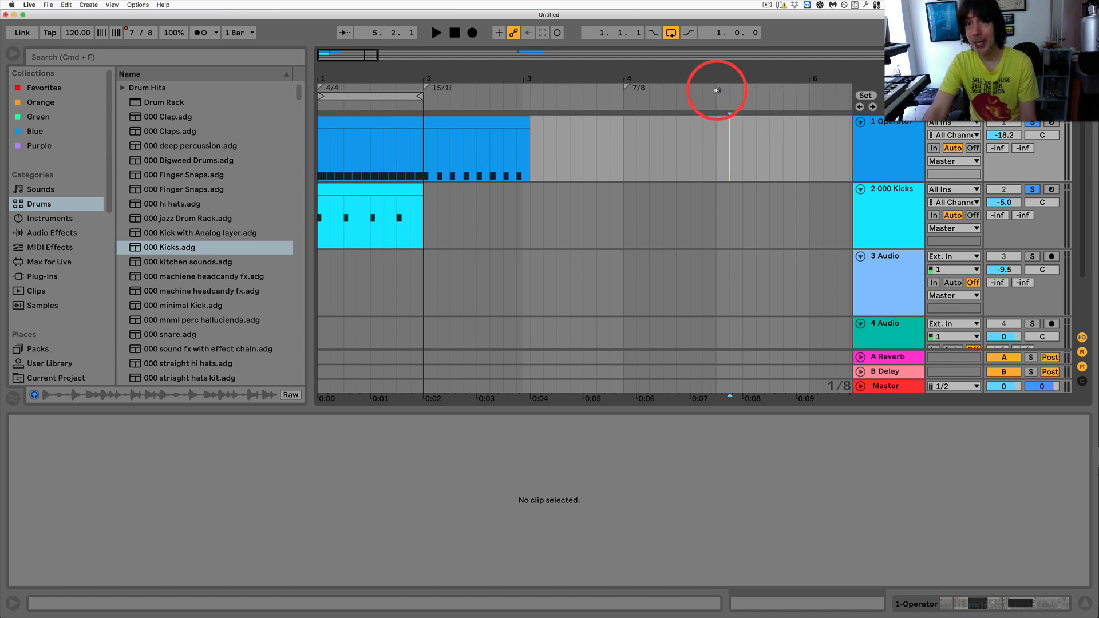
key("space")
right_click(720, 92)
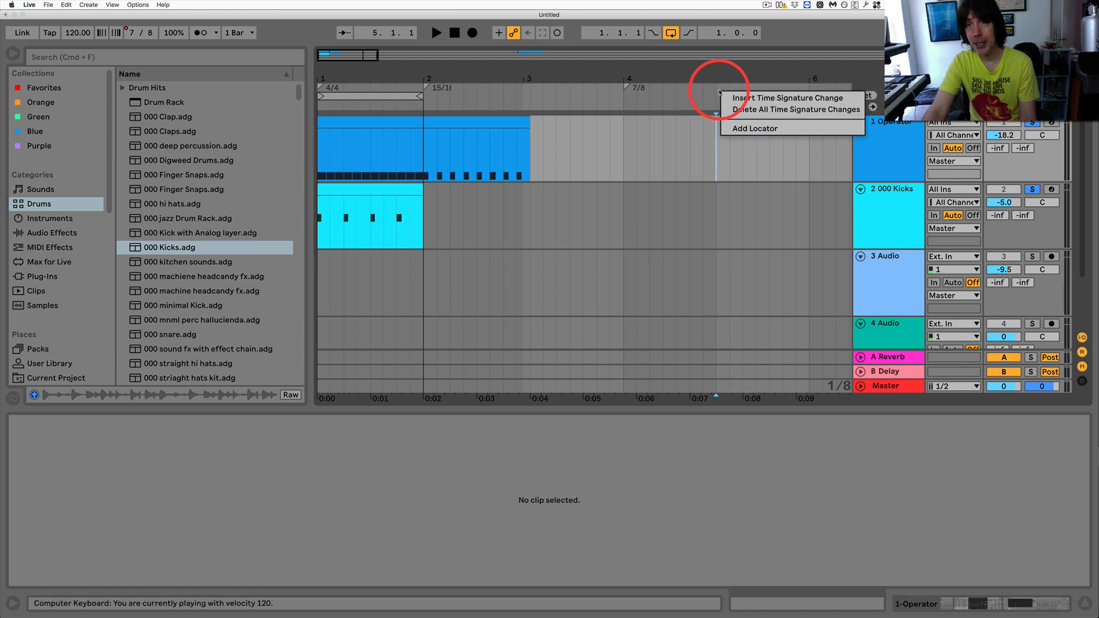
left_click(749, 99)
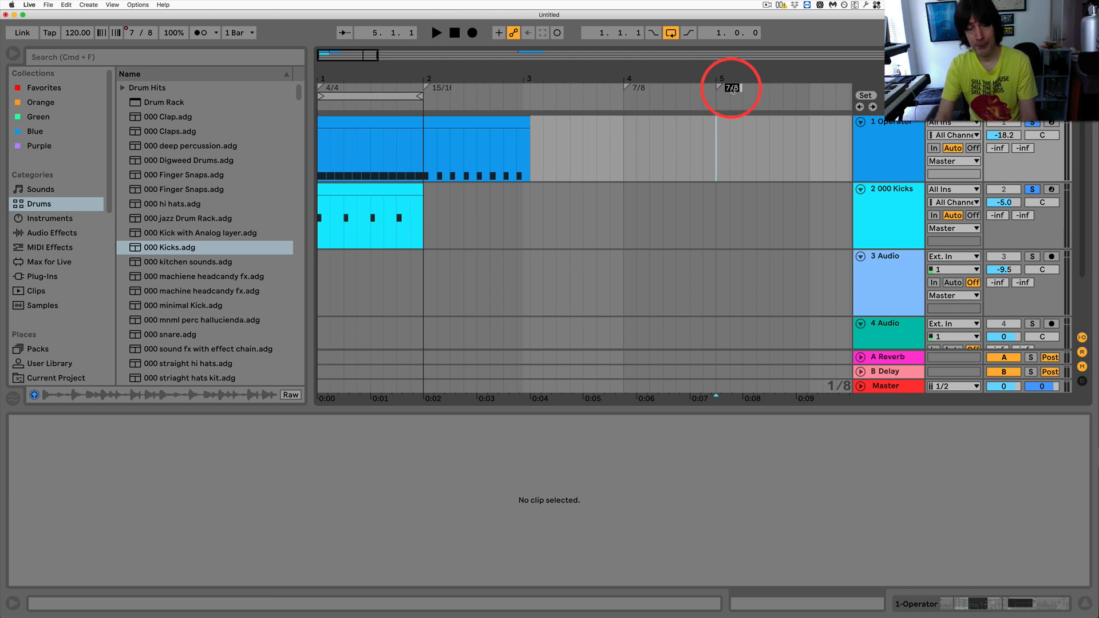
type("3/")
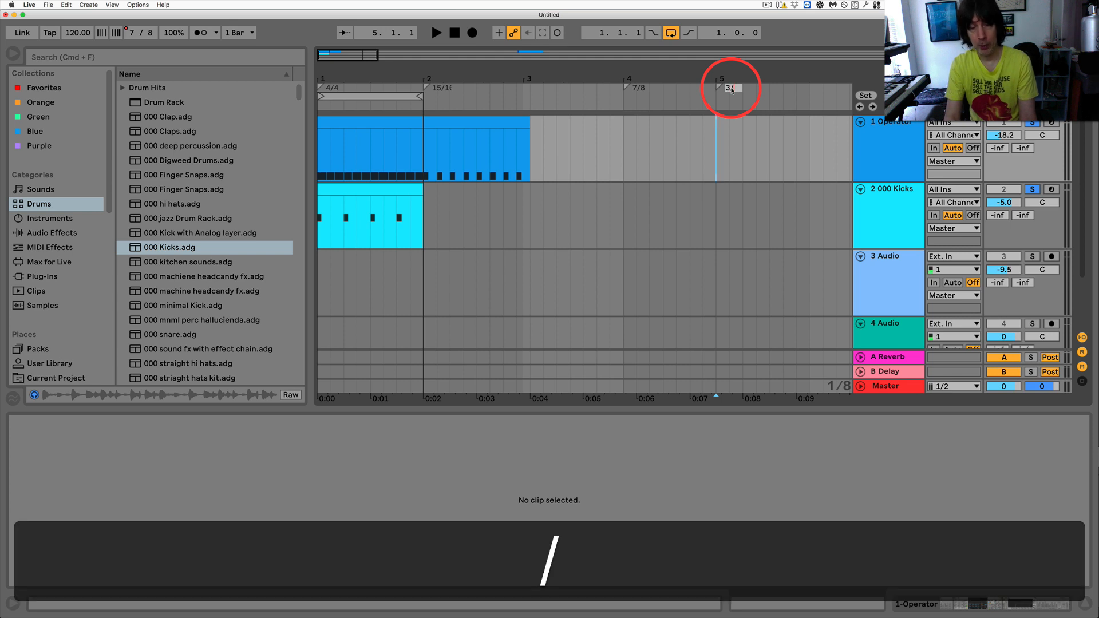
type("4")
key("Return")
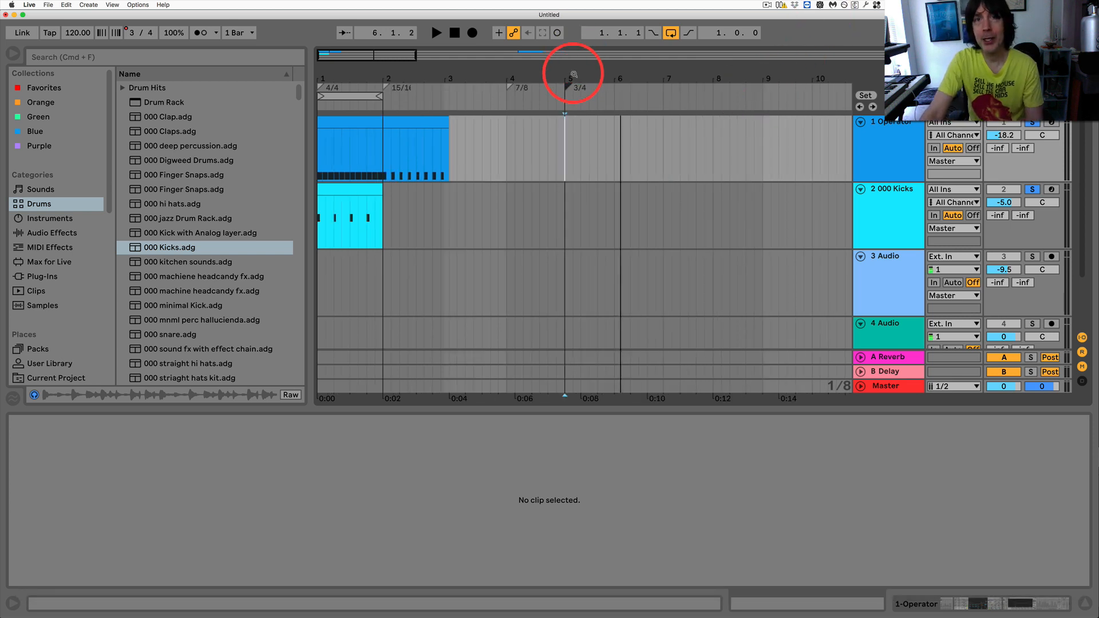
Step: Set the arrangement's fixed grid to 1/4 and inspect the beats between bars 5 and 6
left_click_drag(573, 74, 572, 75)
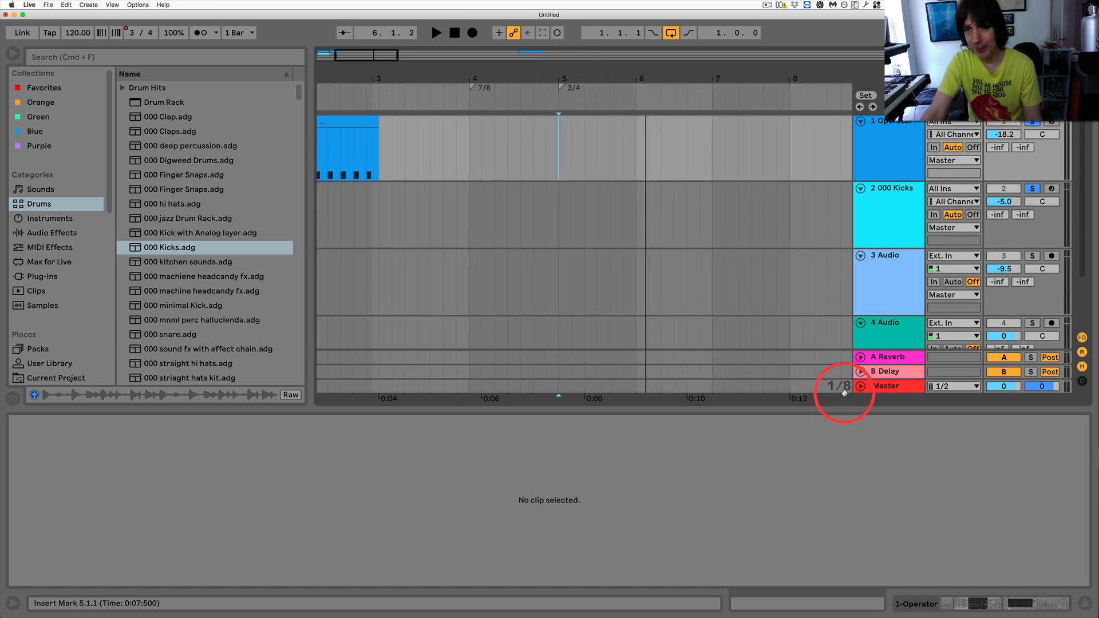
right_click(844, 392)
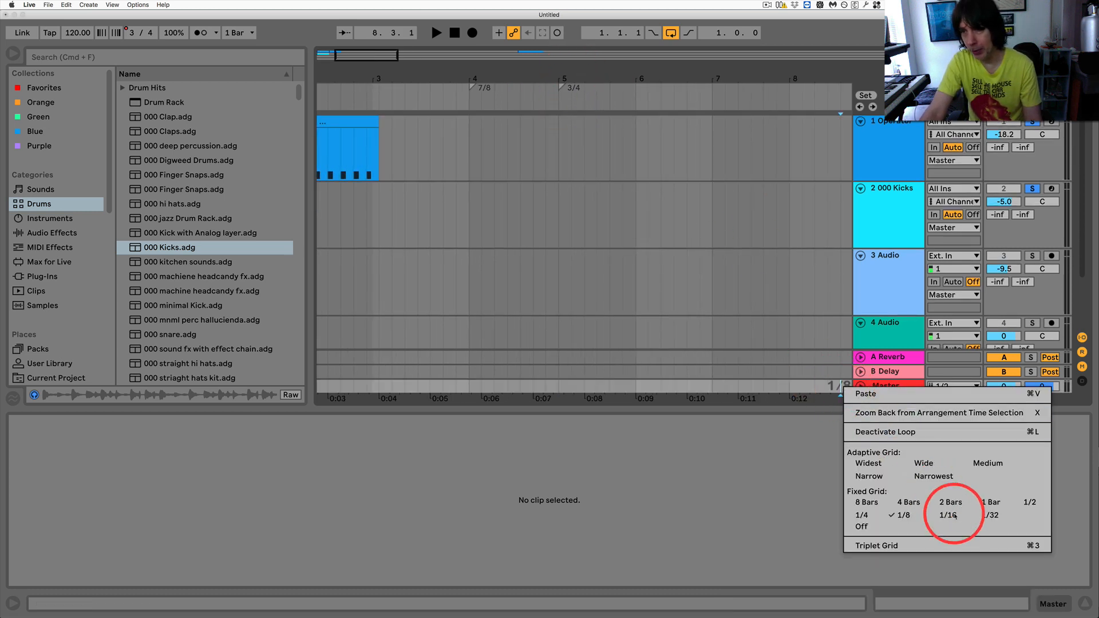
left_click(858, 517)
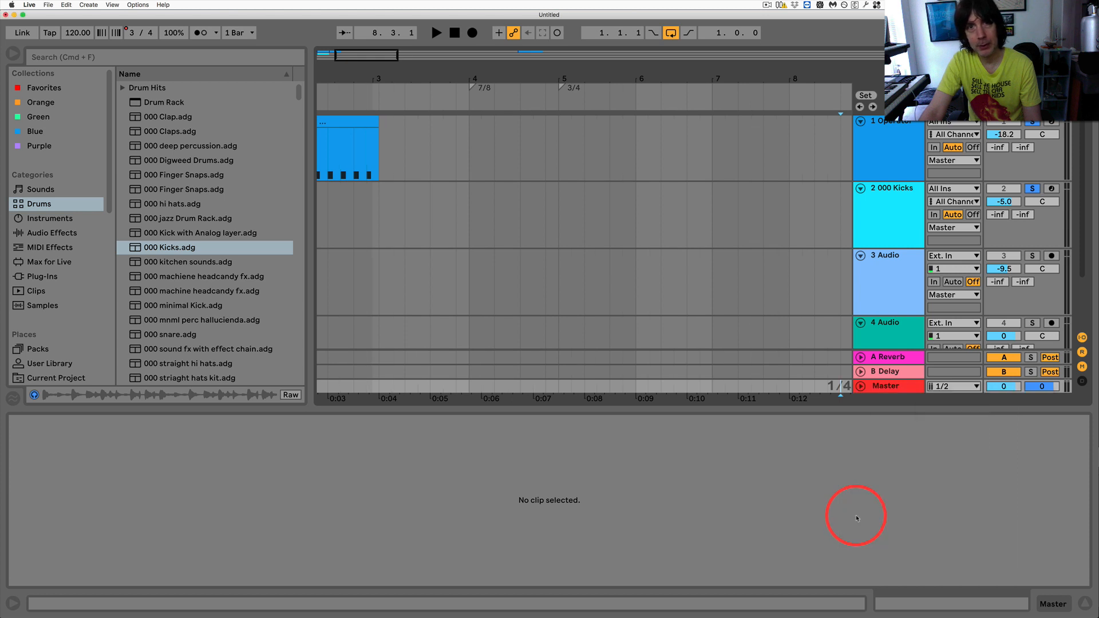
left_click(583, 151)
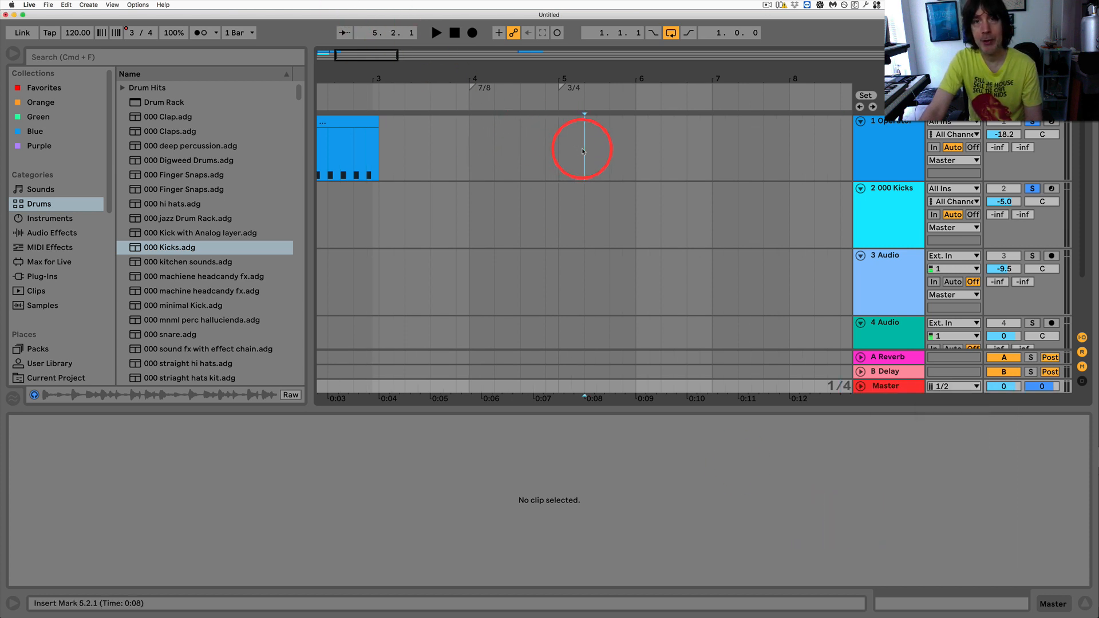
left_click(634, 146)
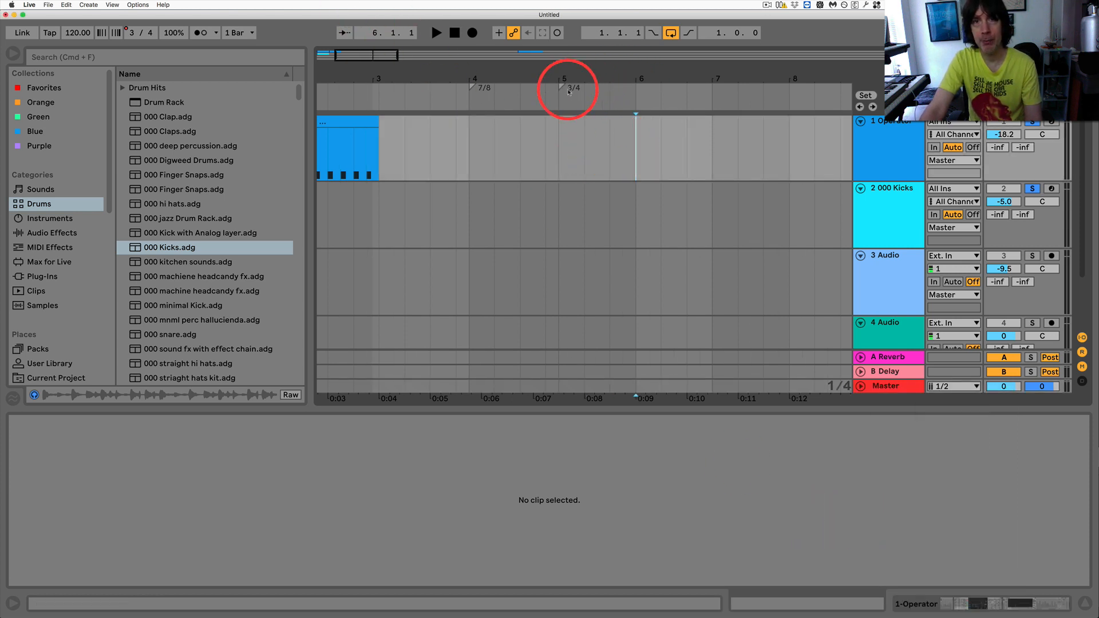
left_click_drag(582, 74, 583, 76)
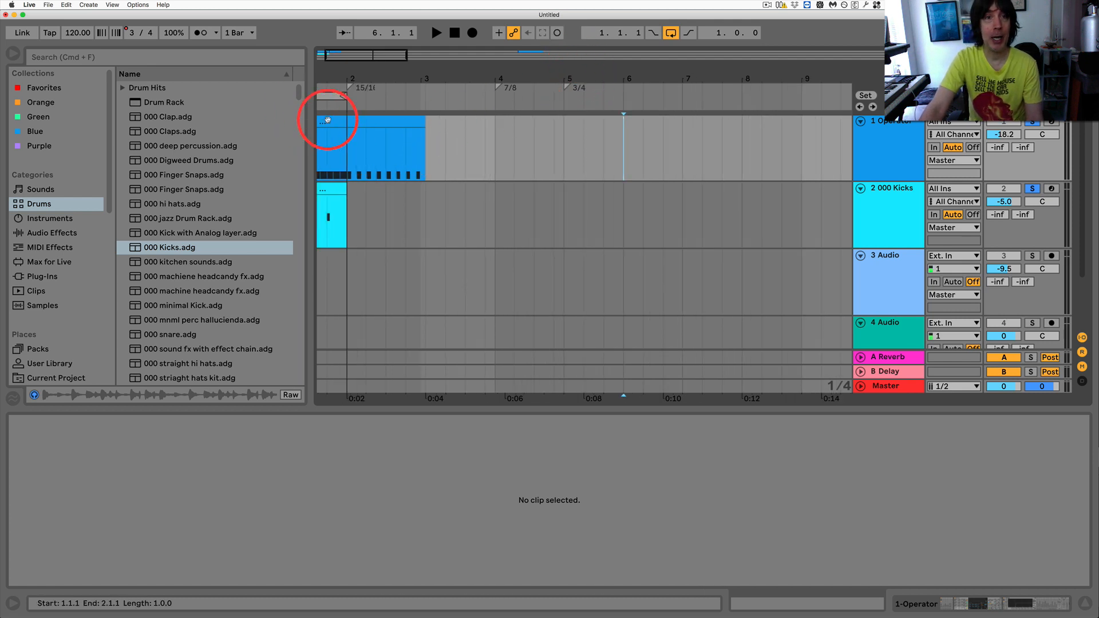
Step: Open the Operator clip in bar 1 and examine its twelve evenly spaced notes alongside the kick clip
left_click(331, 122)
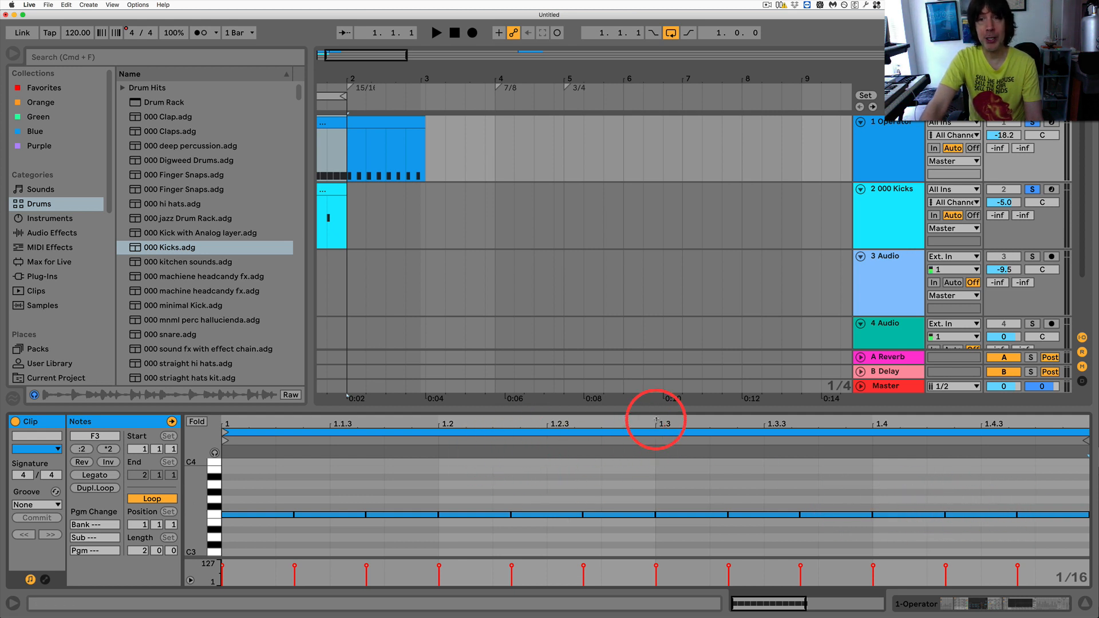
left_click_drag(656, 421, 656, 412)
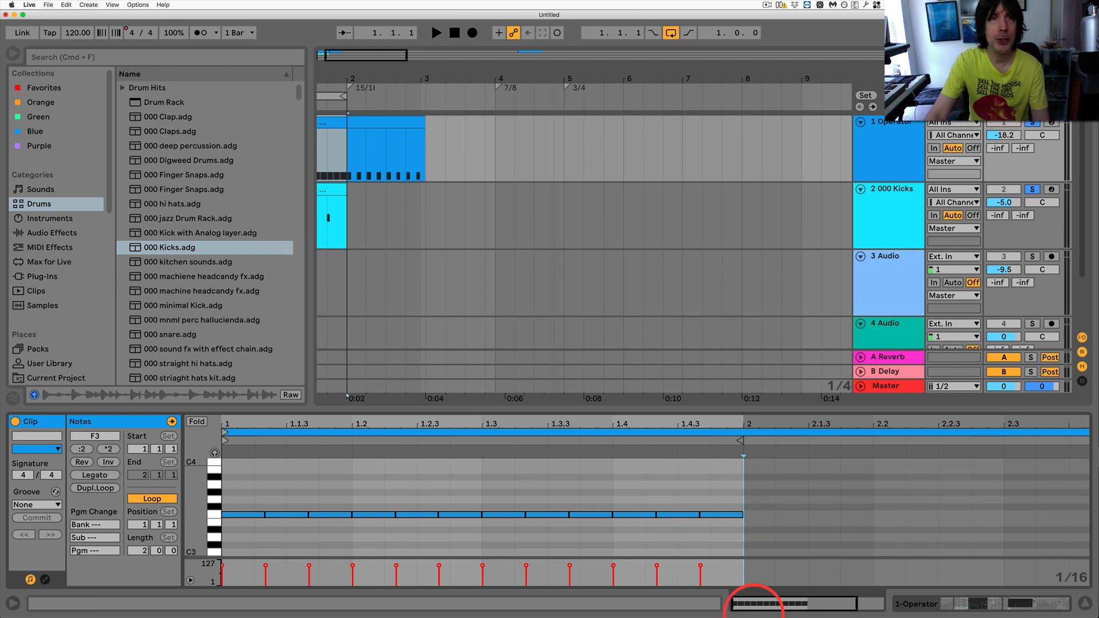
left_click(334, 77)
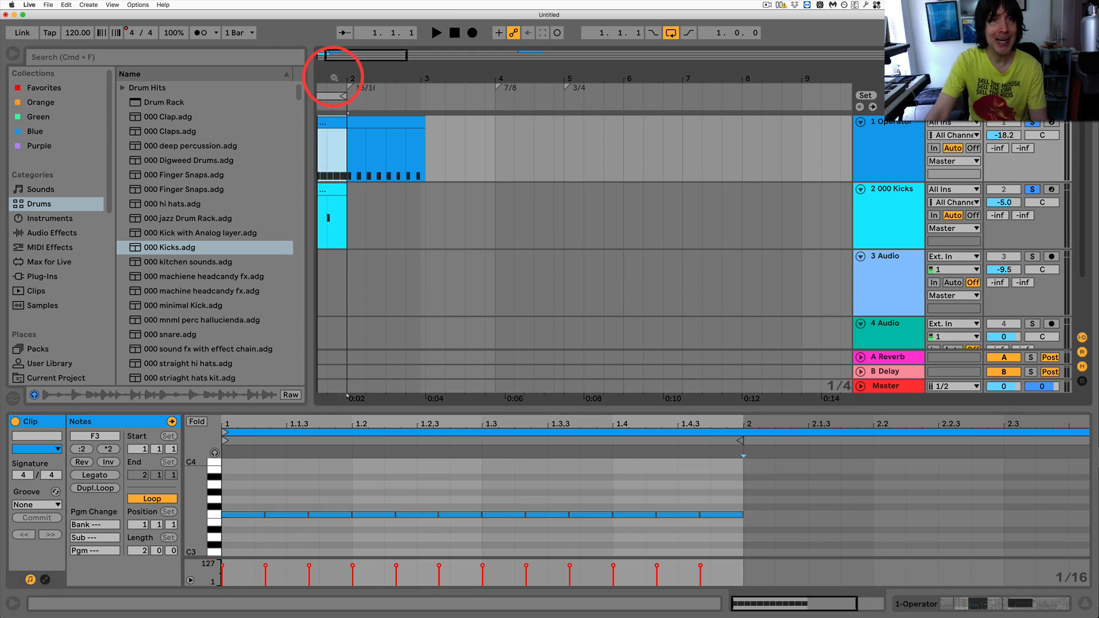
left_click_drag(333, 78, 367, 77)
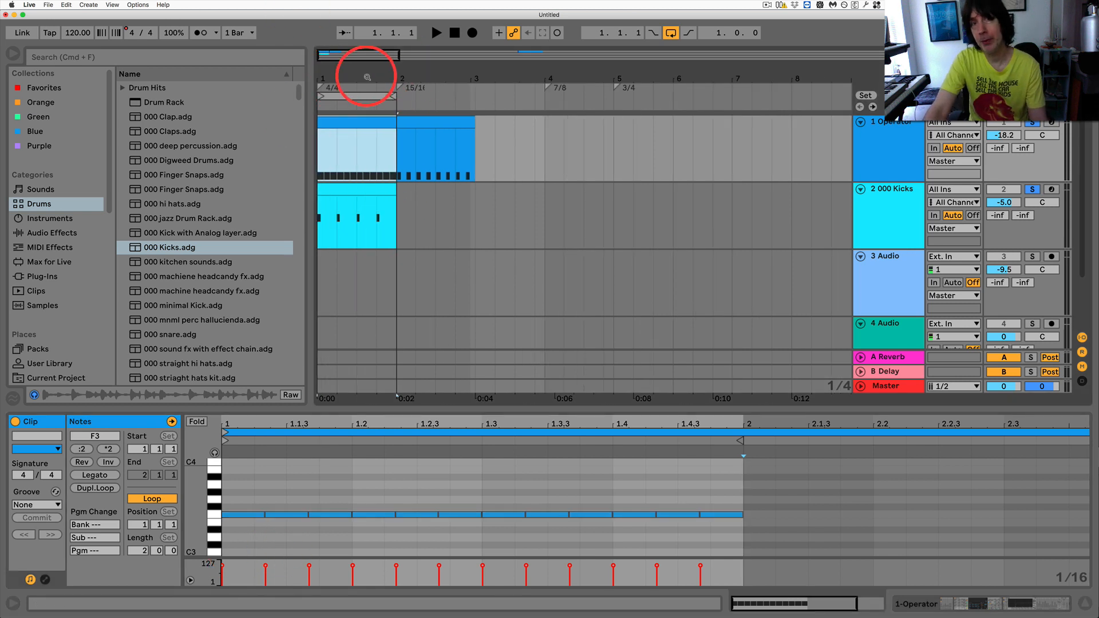